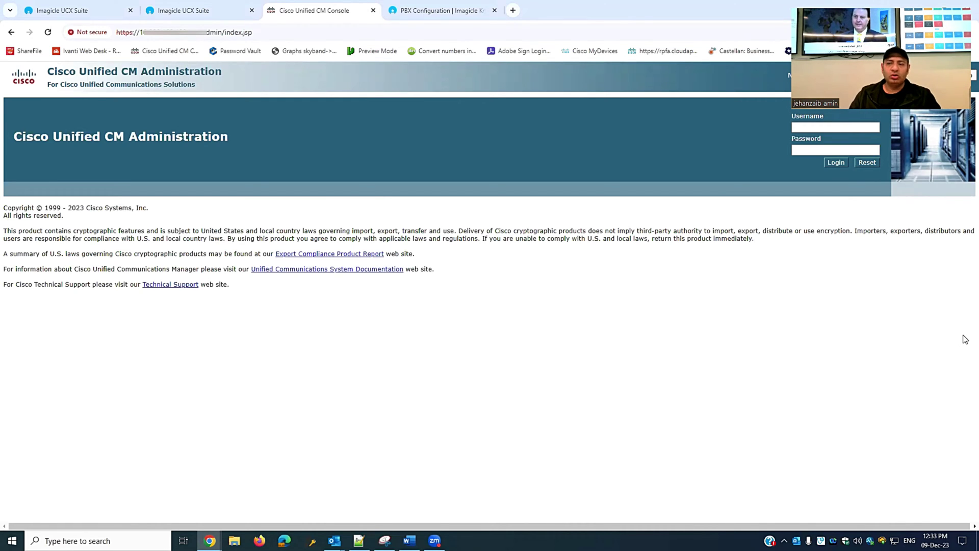
Log in to Cisco Unified CM Administration as admin with the account password
click(878, 129)
text(admin)
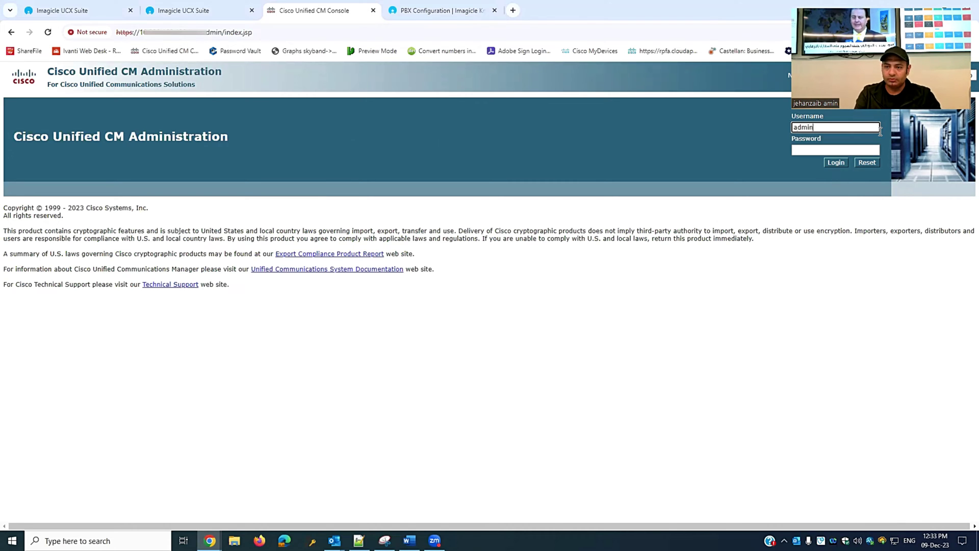
key(Tab)
key(Return)
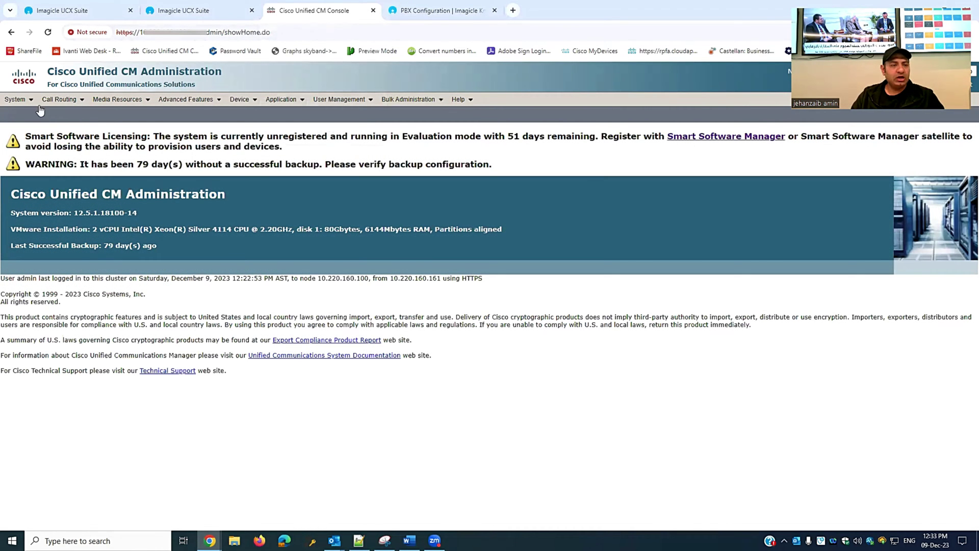
Start adding a new SIP trunk security profile from the system security settings
click(15, 99)
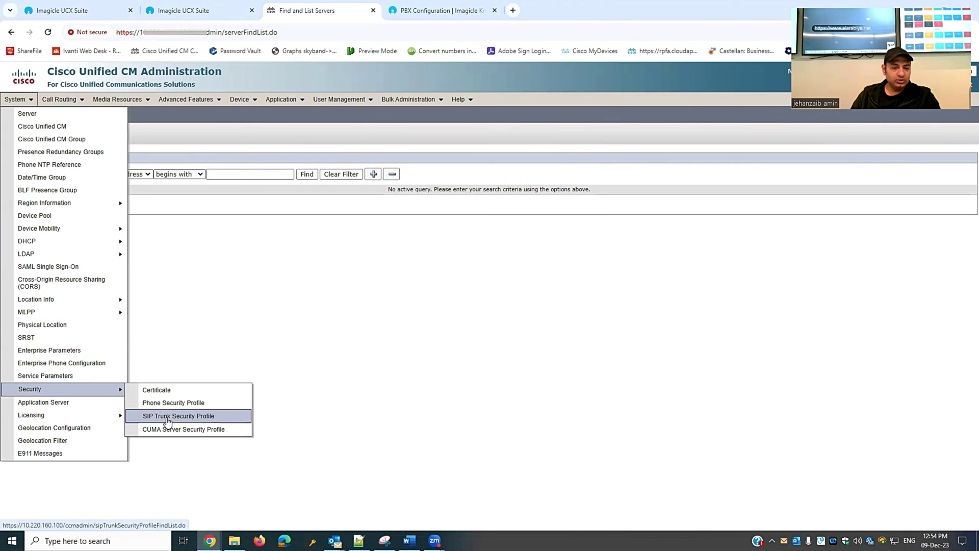
click(167, 417)
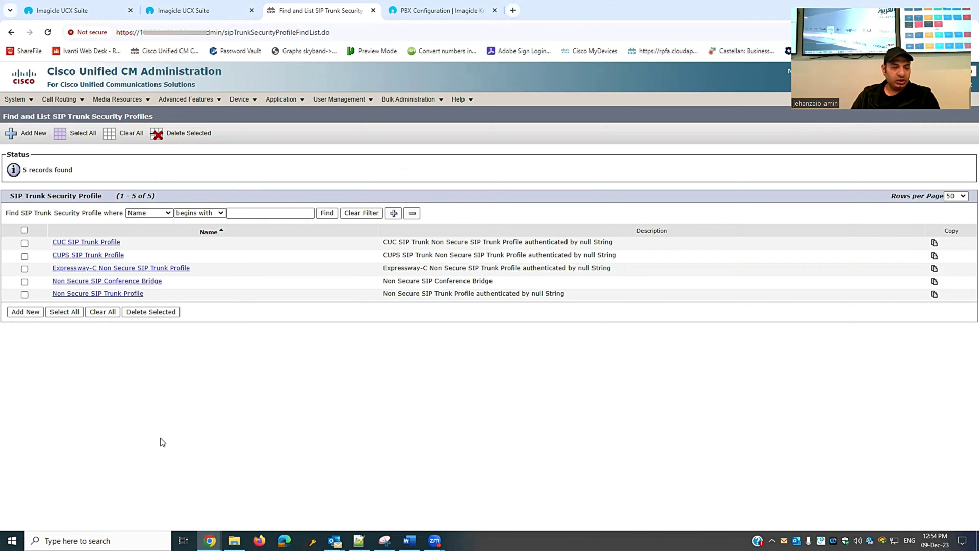
click(29, 312)
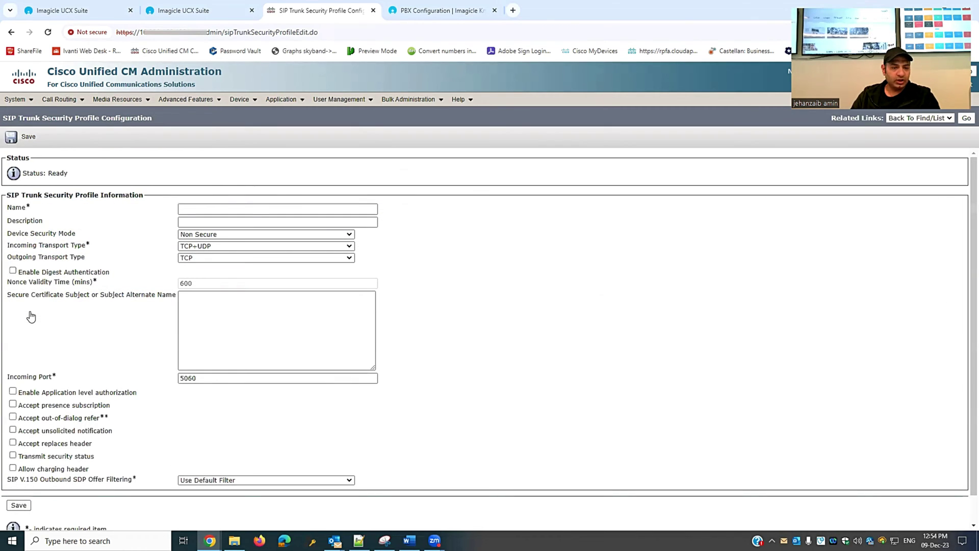
Enter "Imagical SIP Trunk Security Profile" as both the name and the description of the new security profile
click(359, 210)
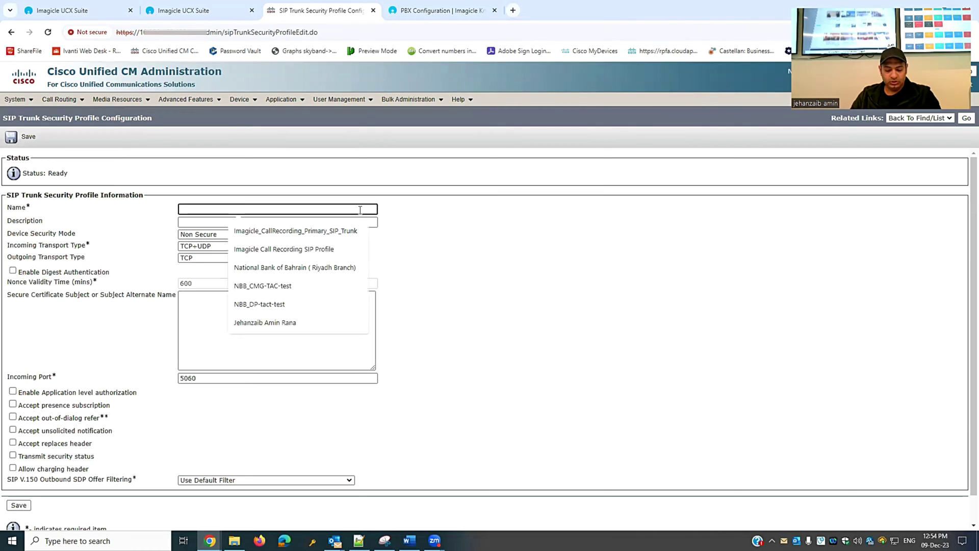
text(SIP Trunk Security Profile)
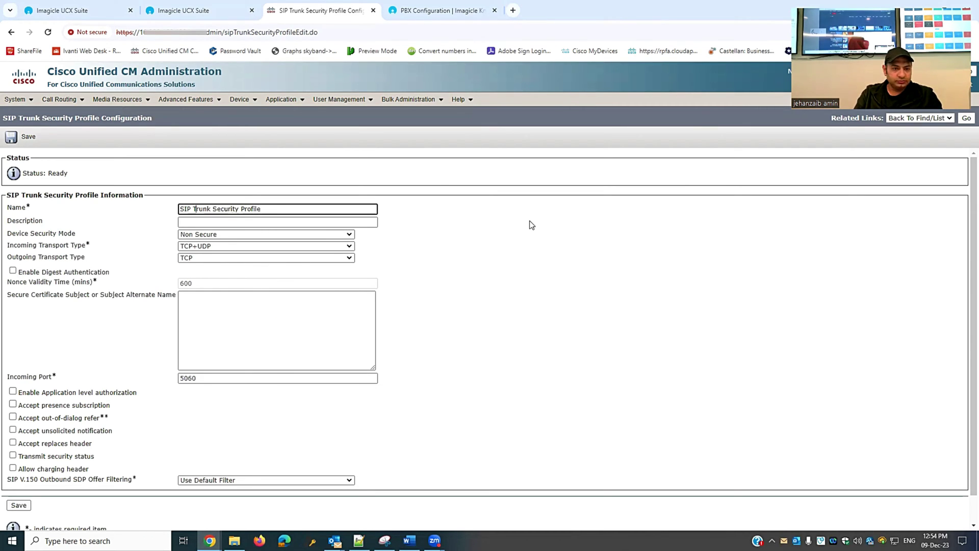
text(Imagical)
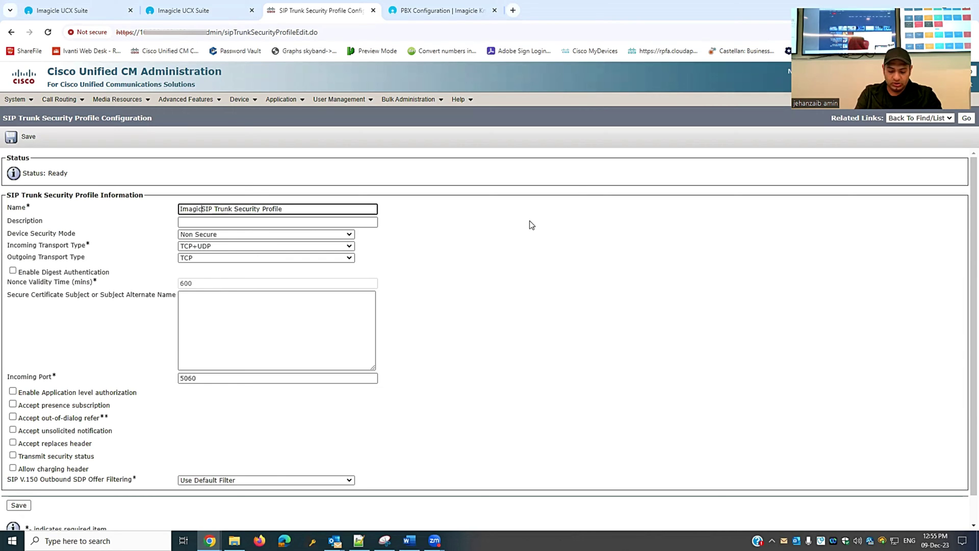
key(ctrl+a)
key(ctrl+c)
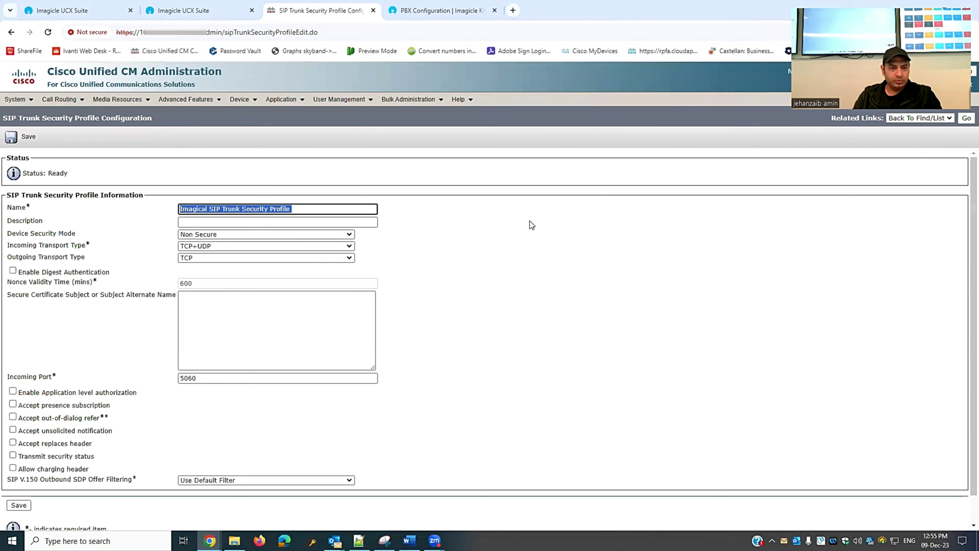
key(Tab)
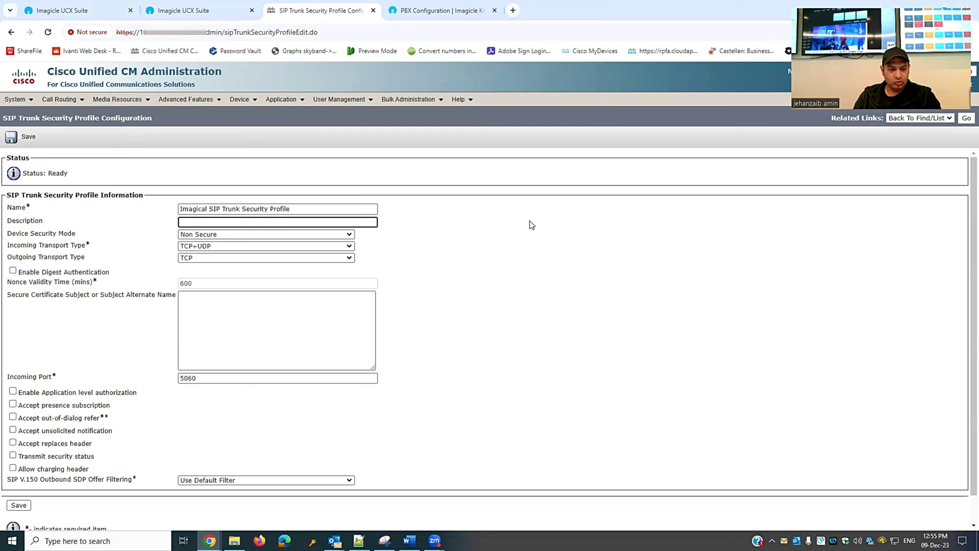
key(ctrl+v)
click(508, 268)
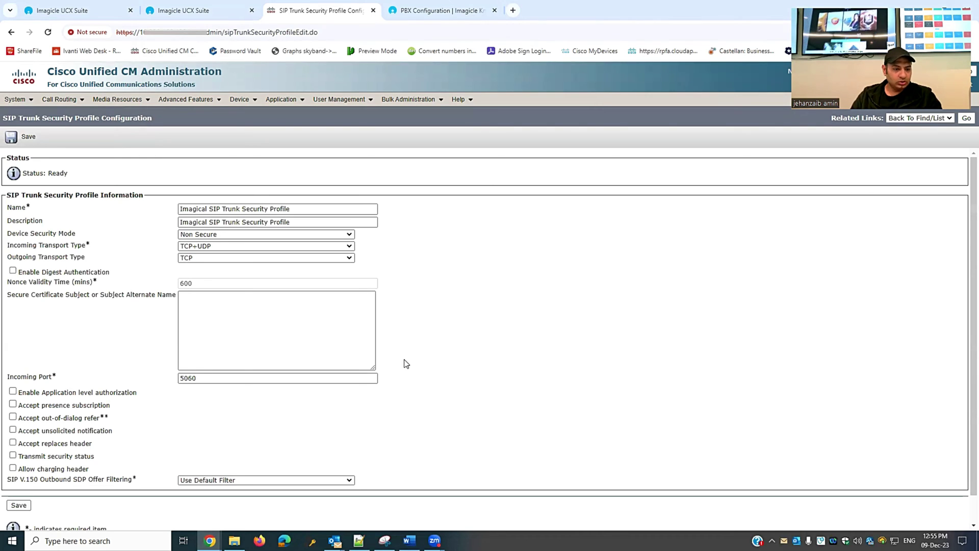
Enable Accept unsolicited notification and Accept replaces header for the security profile
scroll(143, 362, down, 1)
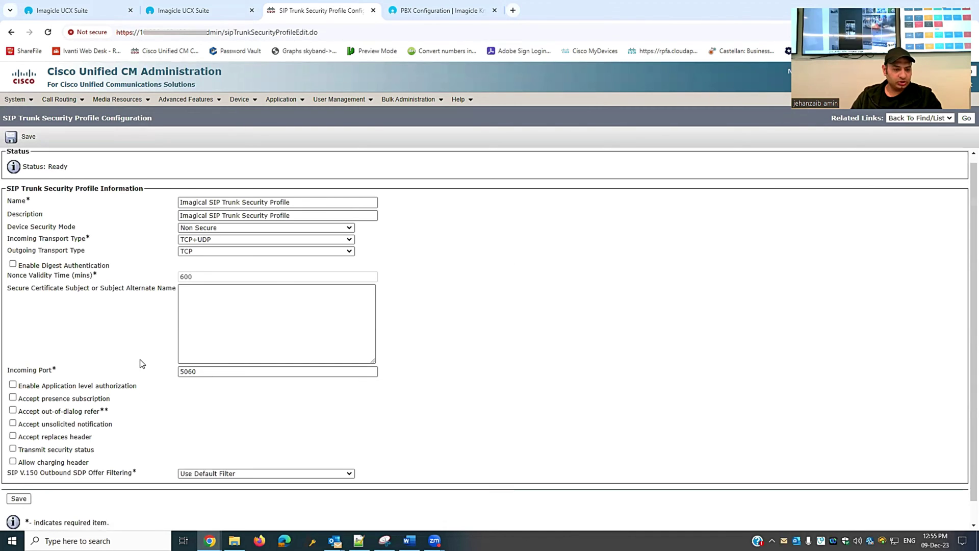
click(13, 400)
click(13, 414)
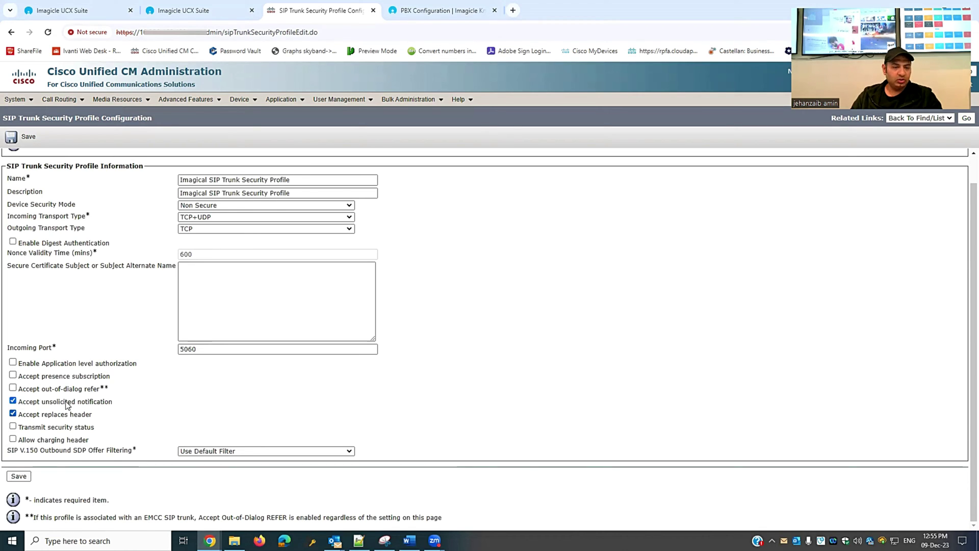
Set the security profile's incoming port to 5070 and save the profile
drag(222, 349, 125, 348)
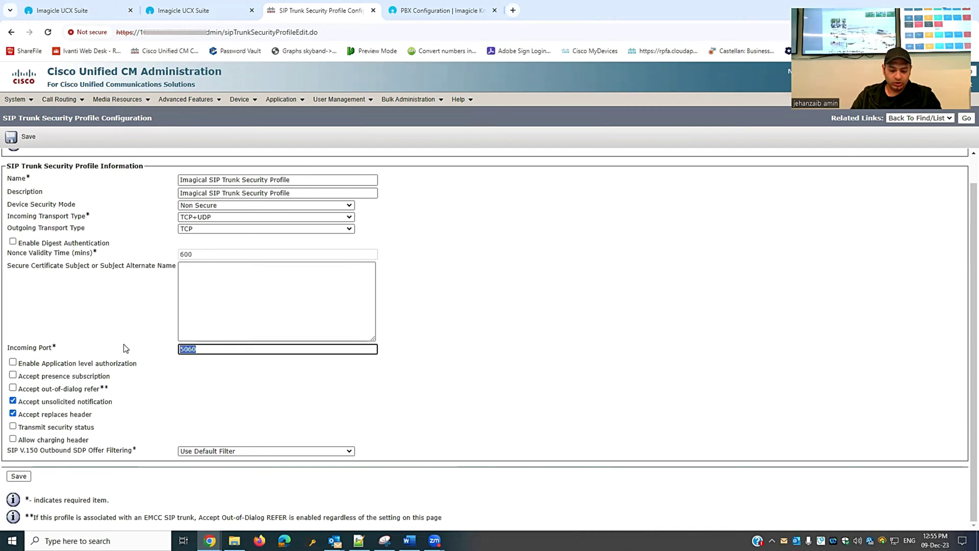
text(50)
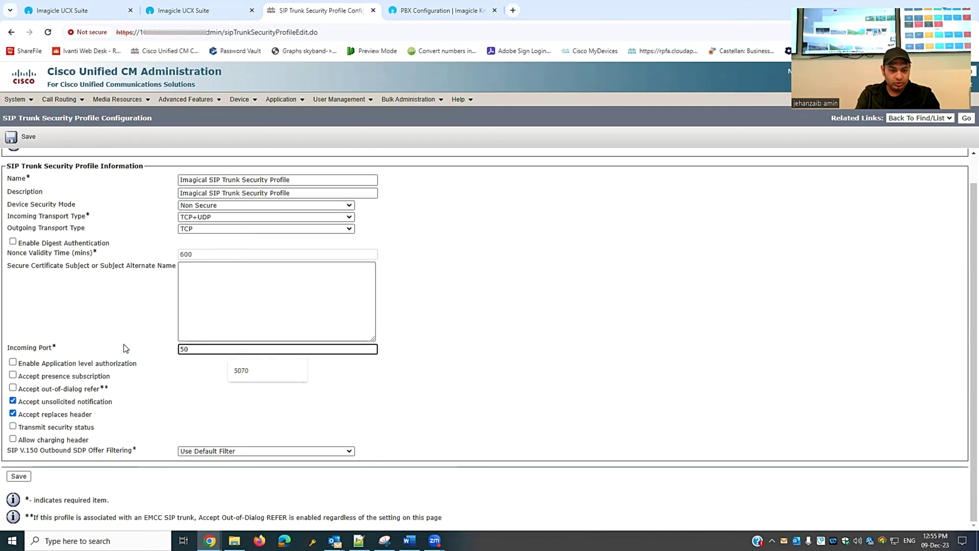
text(70)
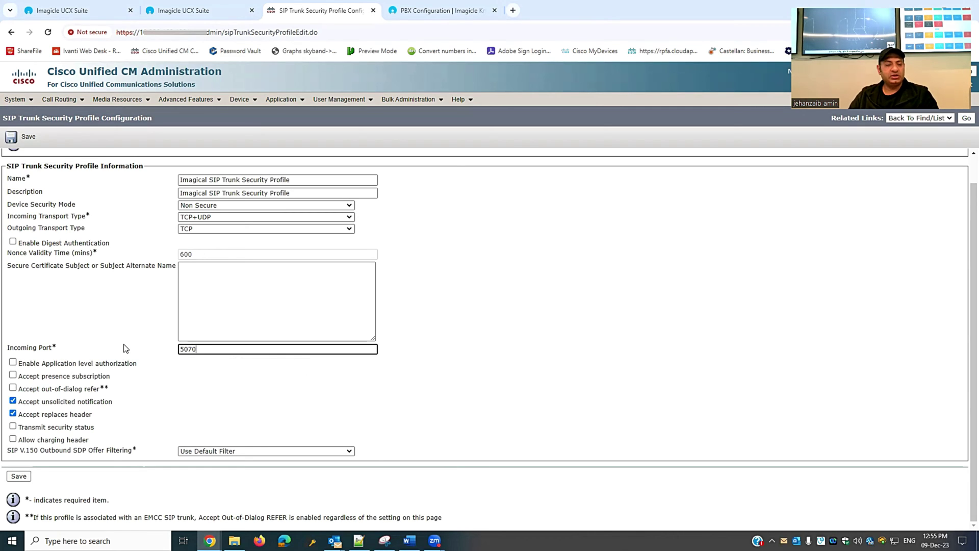
click(463, 329)
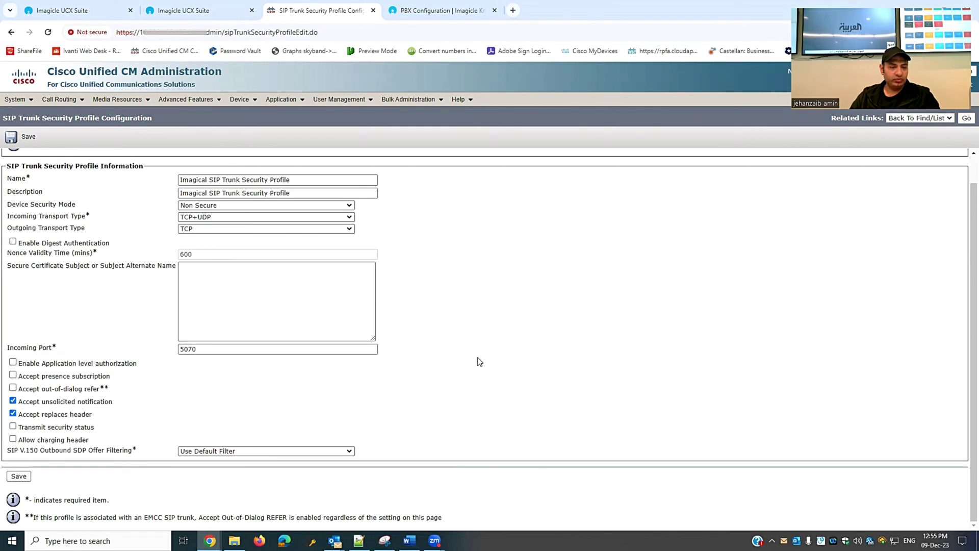
click(22, 478)
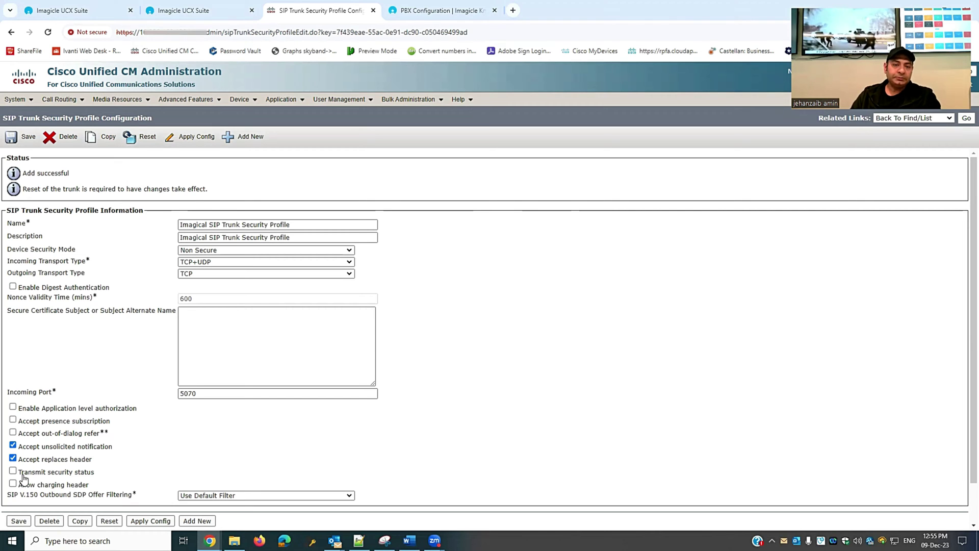
Start adding a new SIP profile from the device settings
mouse_move(240, 99)
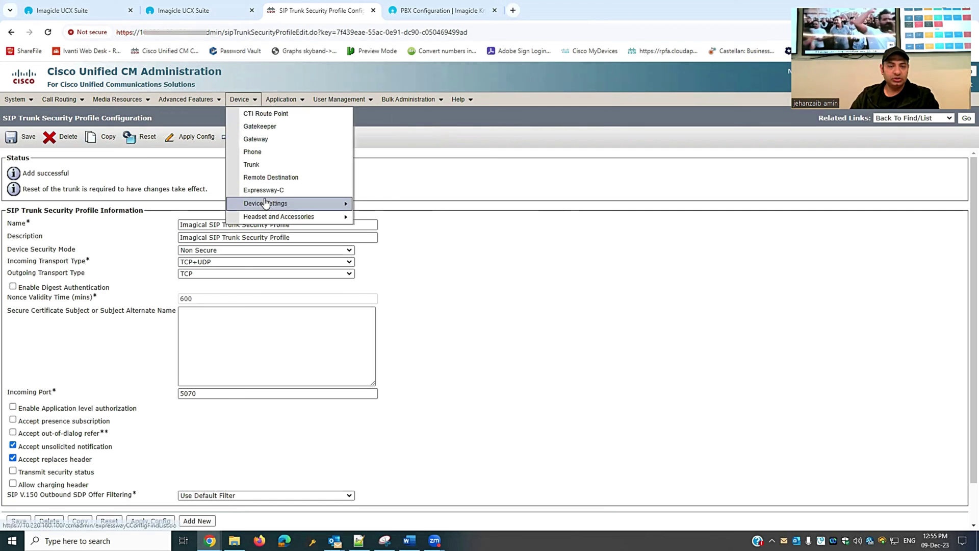
mouse_move(265, 203)
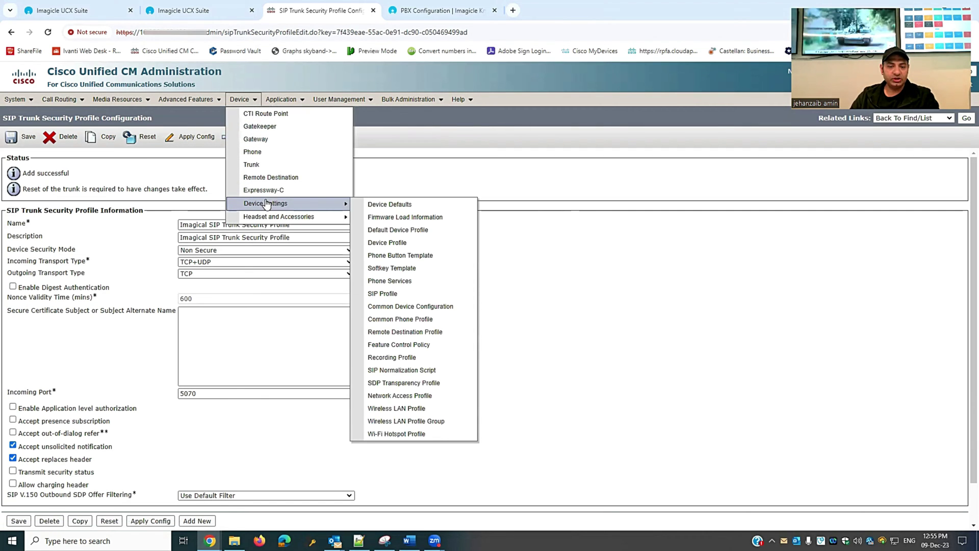
click(418, 297)
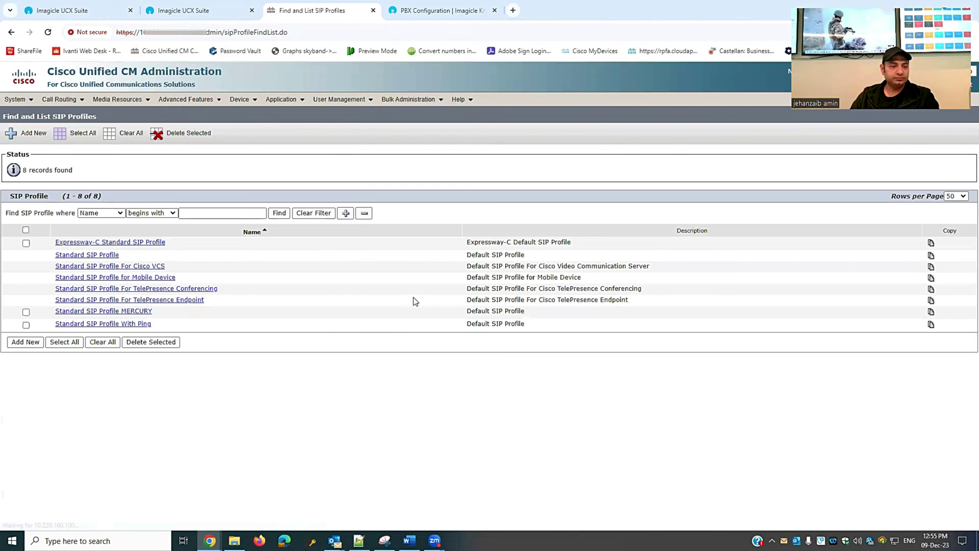
click(29, 350)
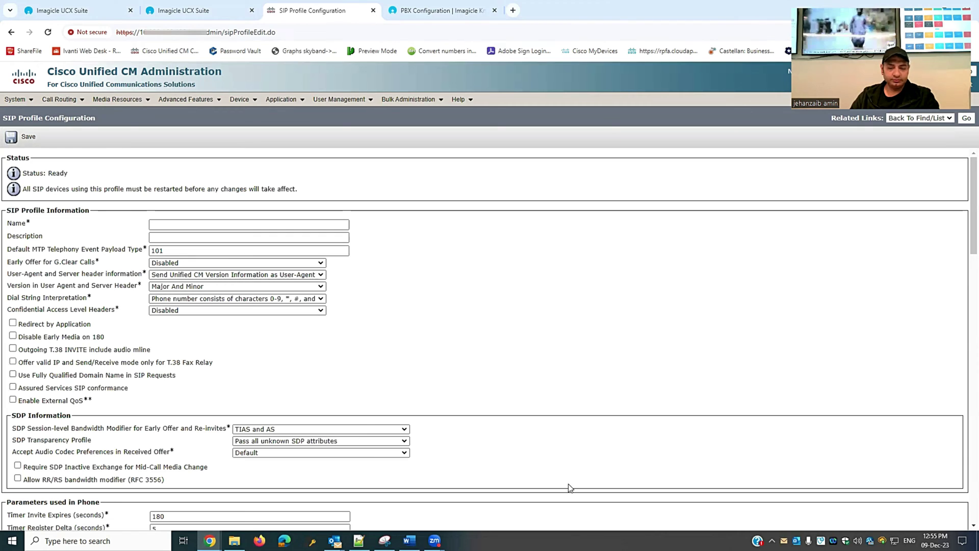
Enter "Imagicle Call Recording SIP Profile" as both the name and the description of the new SIP profile
click(302, 224)
key(Down)
key(Down)
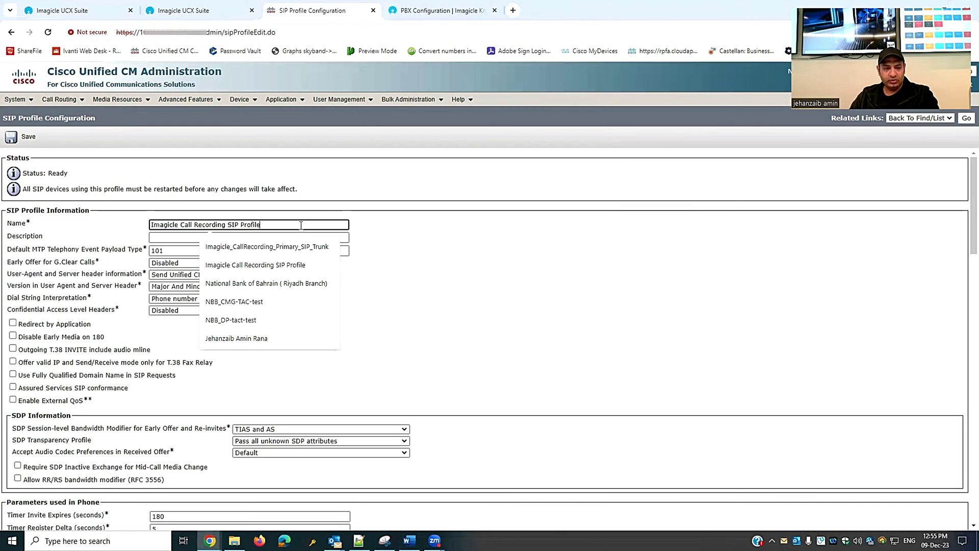
key(Return)
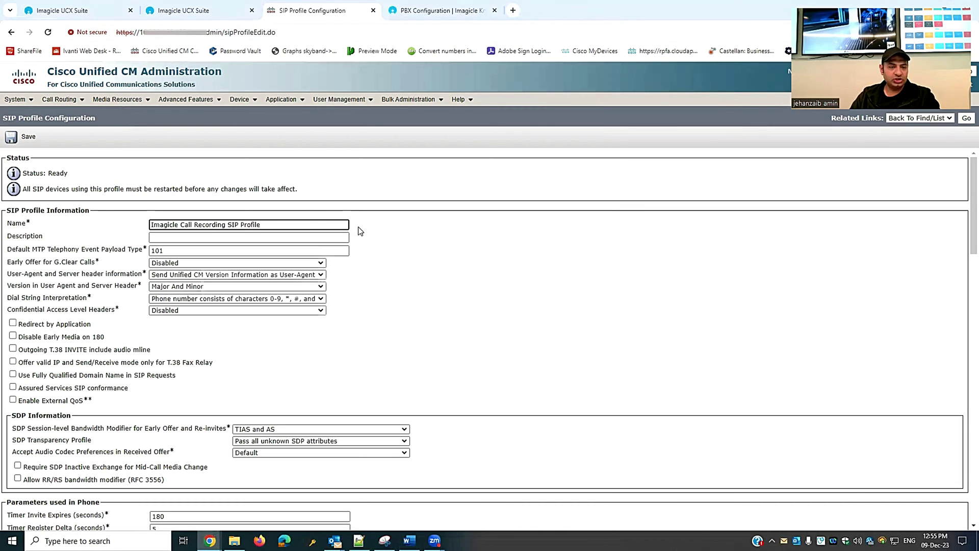
click(270, 238)
key(Down)
key(Down)
key(Return)
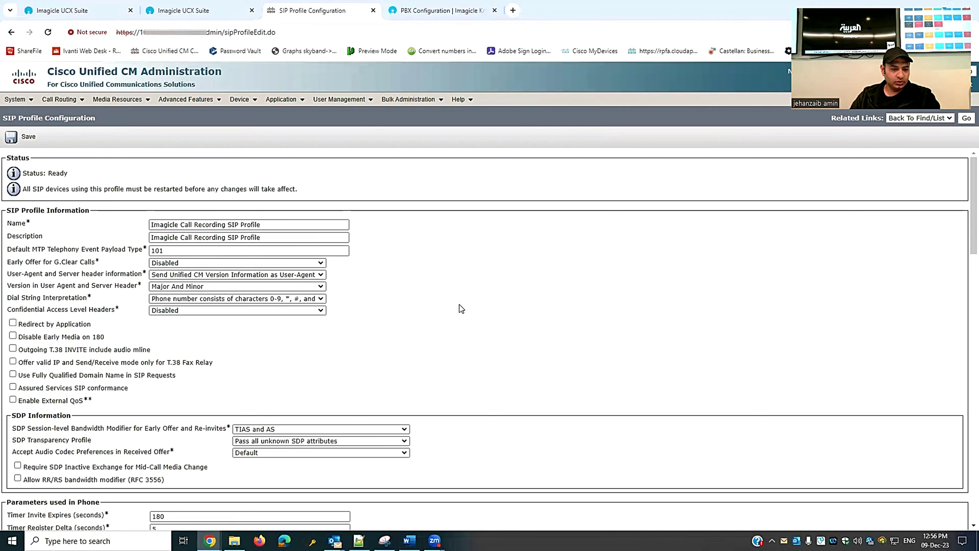
Set the SIP profile's Timer Invite Expires to 5 seconds and Retry INVITE to 1
scroll(443, 354, down, 2)
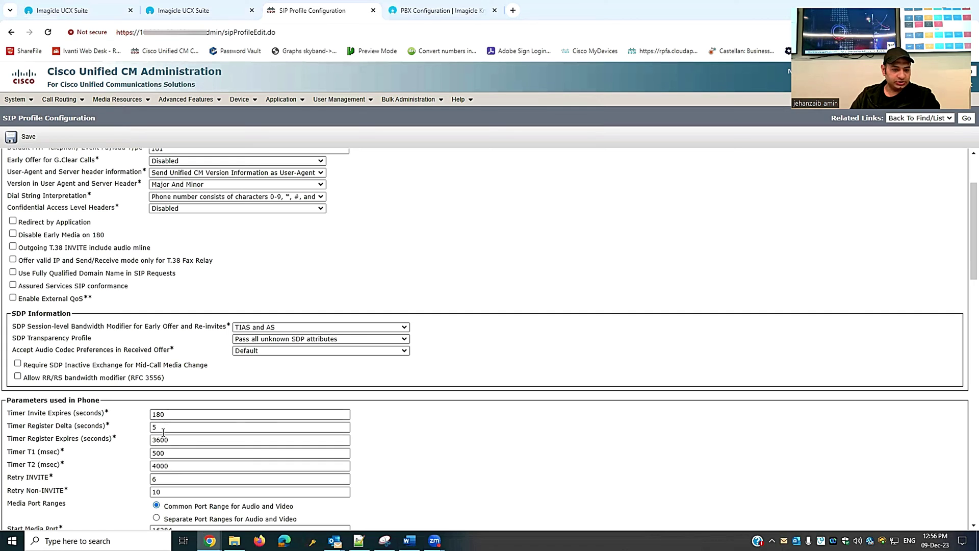
drag(7, 413, 100, 414)
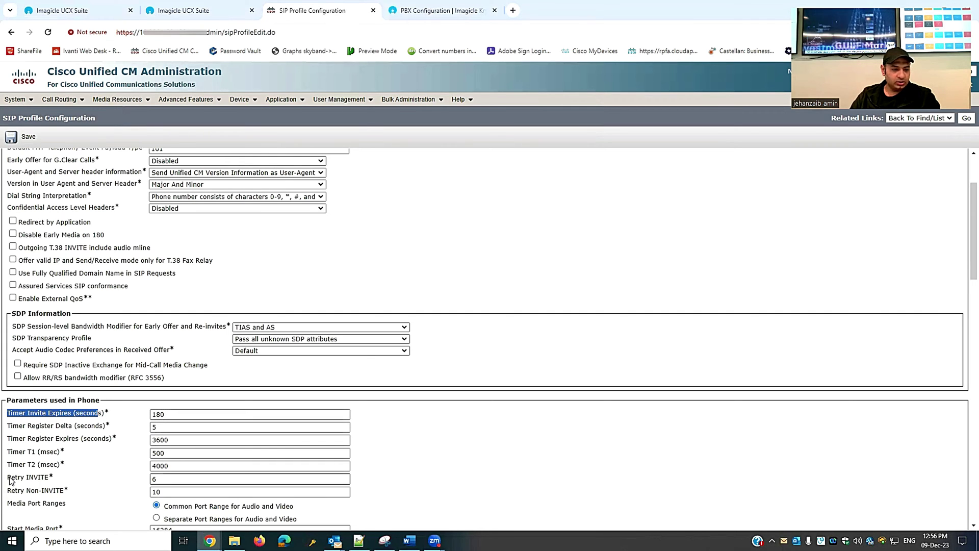
drag(8, 477, 59, 474)
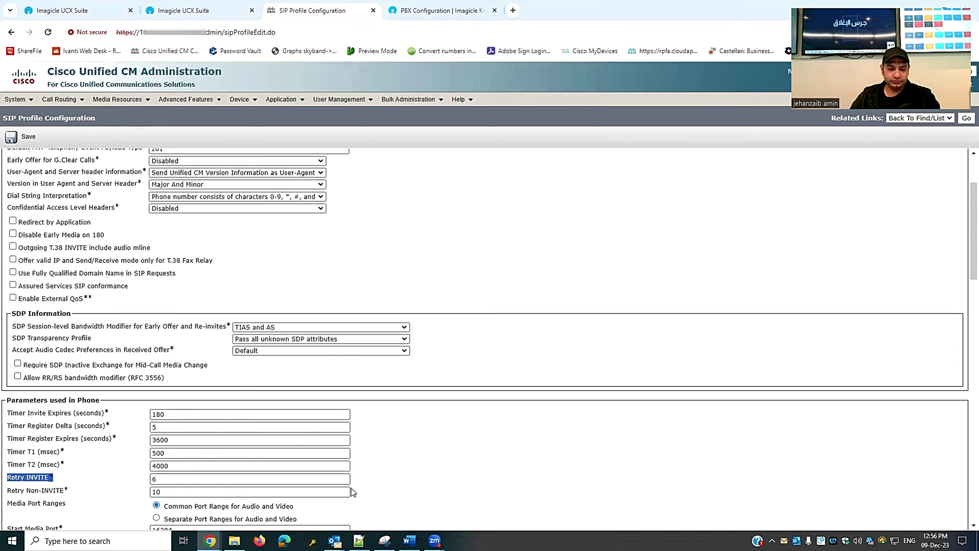
double_click(182, 417)
text(5)
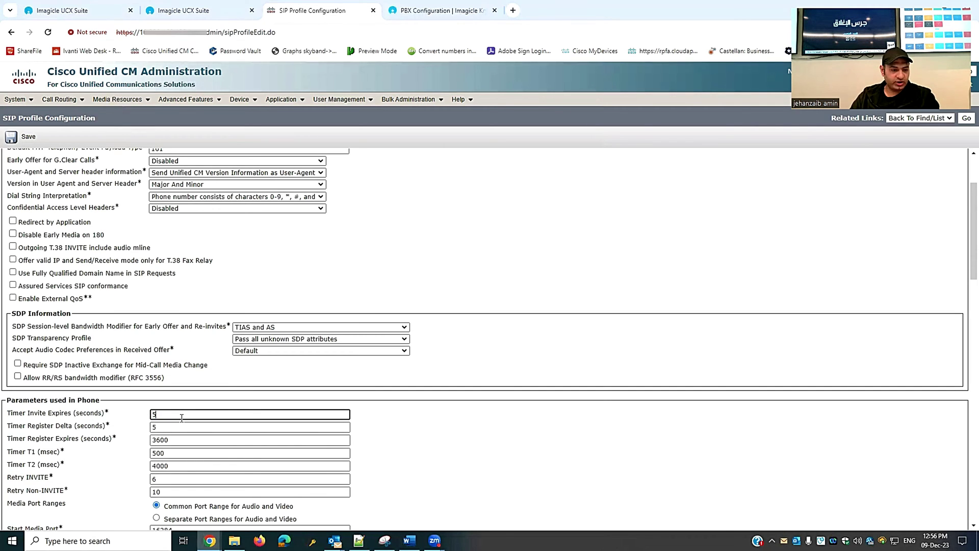
click(503, 412)
click(169, 478)
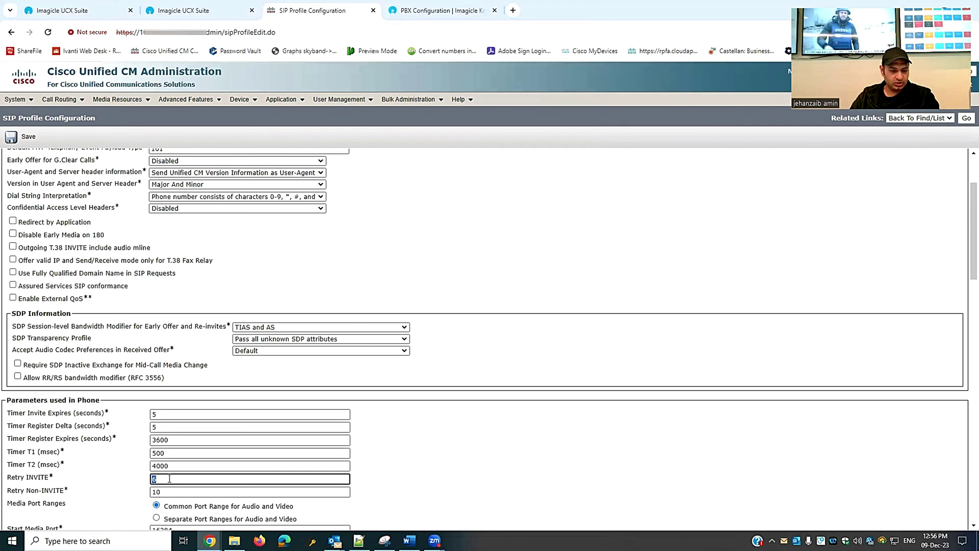
click(390, 457)
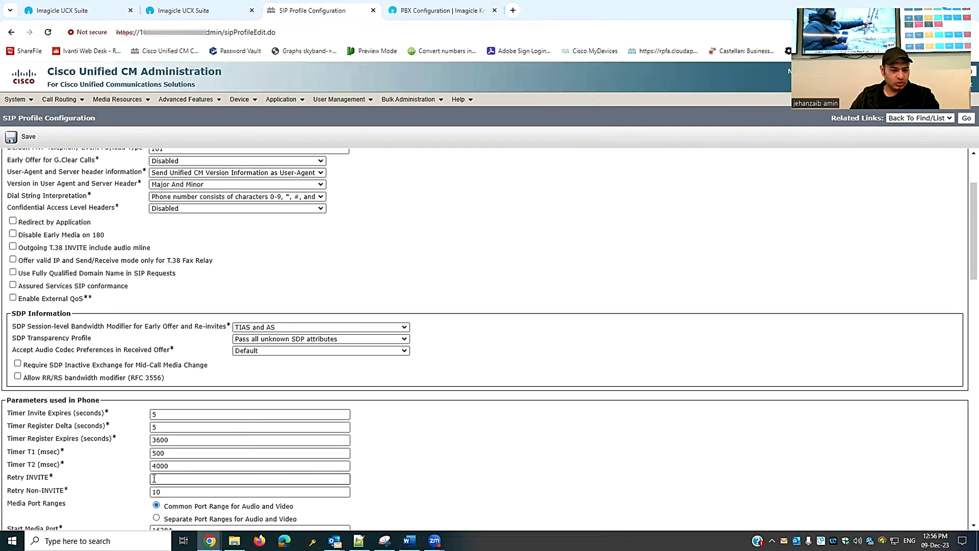
Enable OPTIONS Ping for the SIP profile, with ping intervals of 10 seconds for in-service and 5 seconds for out-of-service trunks
scroll(434, 430, down, 3)
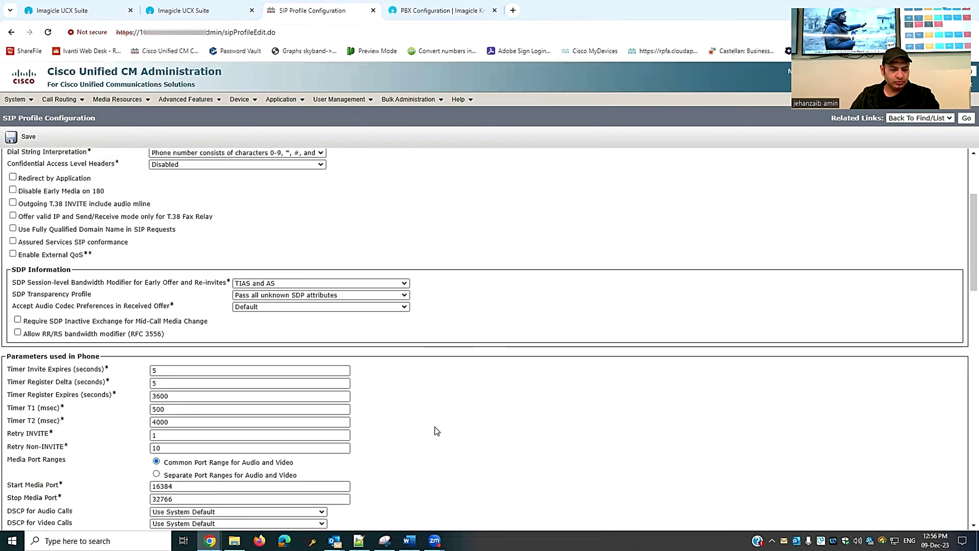
scroll(440, 430, down, 6)
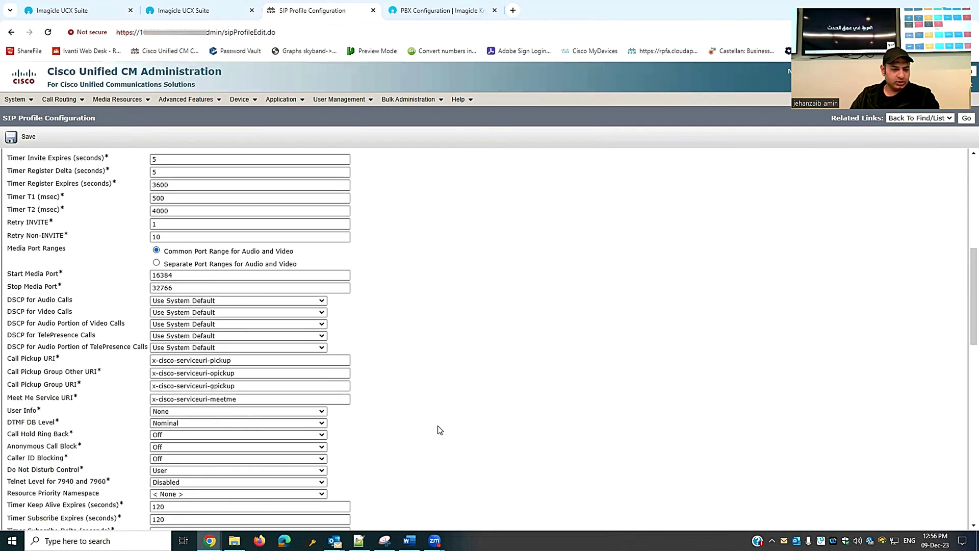
scroll(439, 429, down, 6)
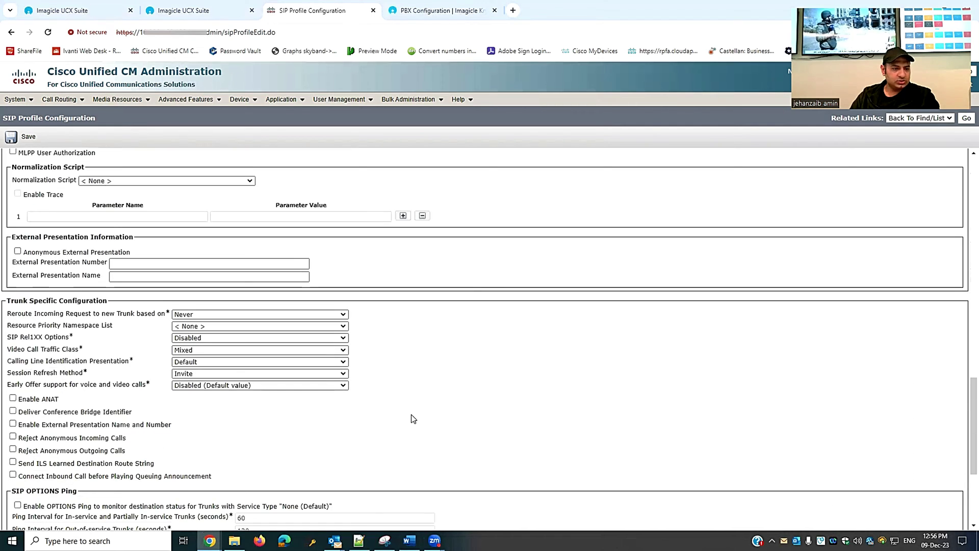
scroll(408, 414, down, 4)
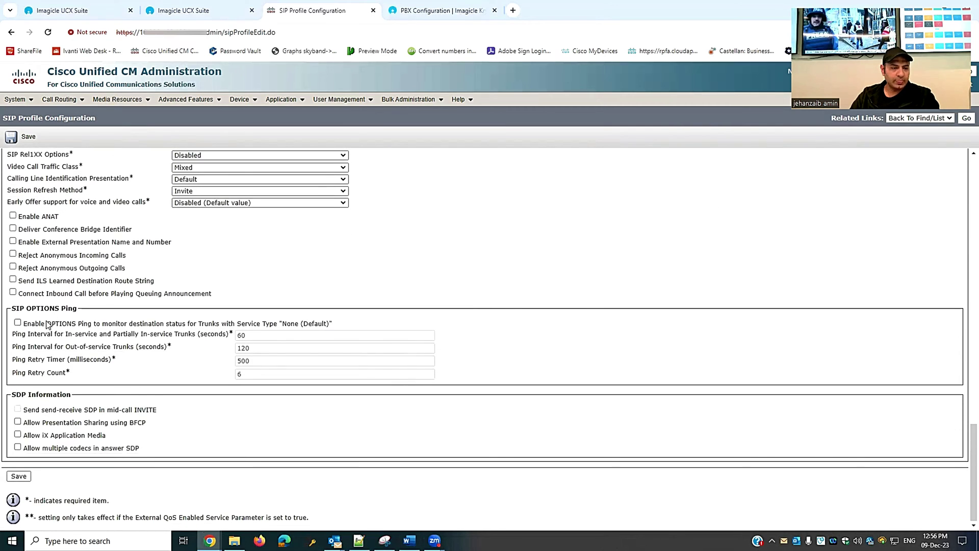
click(17, 323)
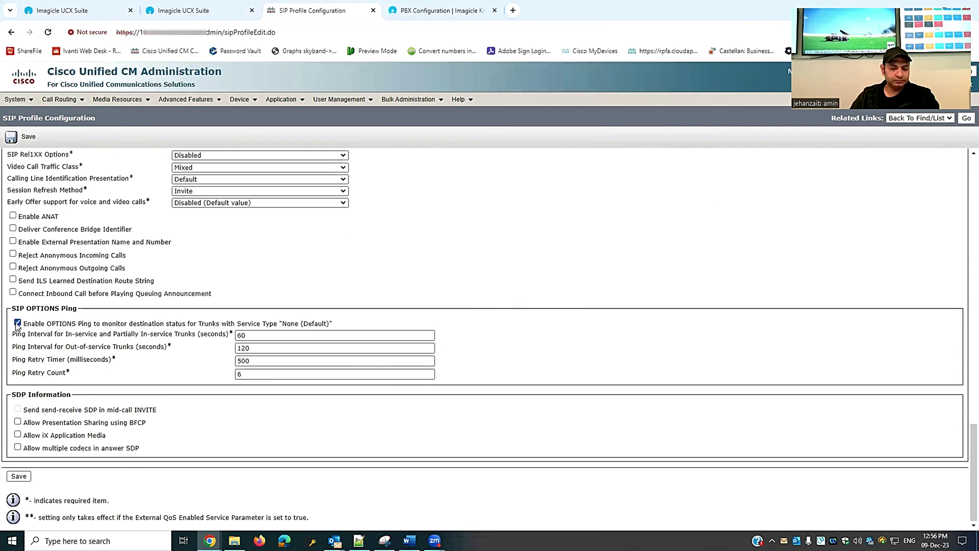
click(249, 336)
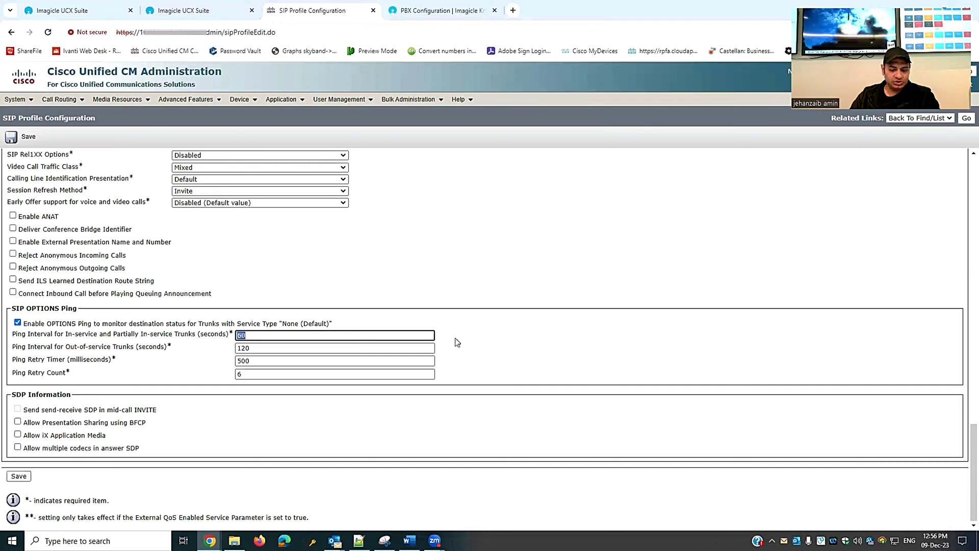
text(10)
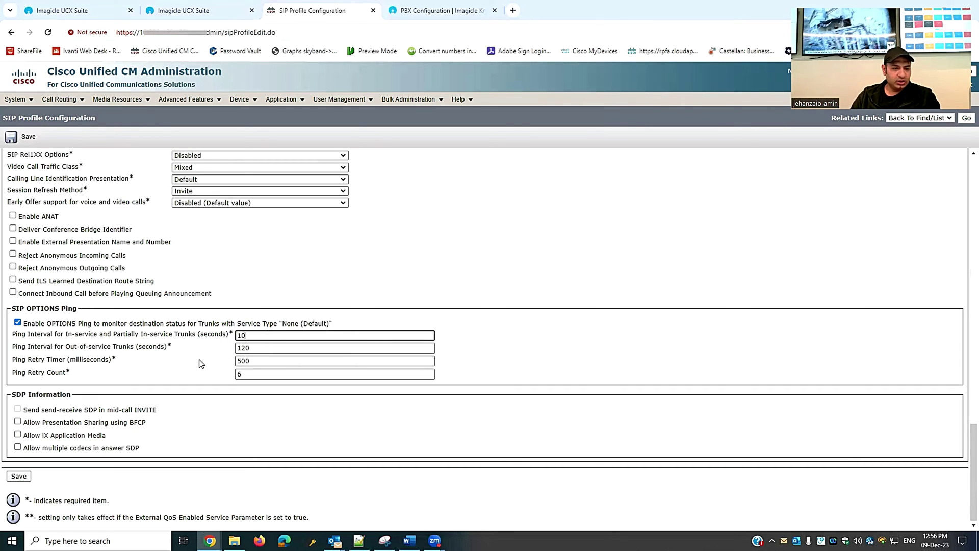
click(267, 348)
text(5)
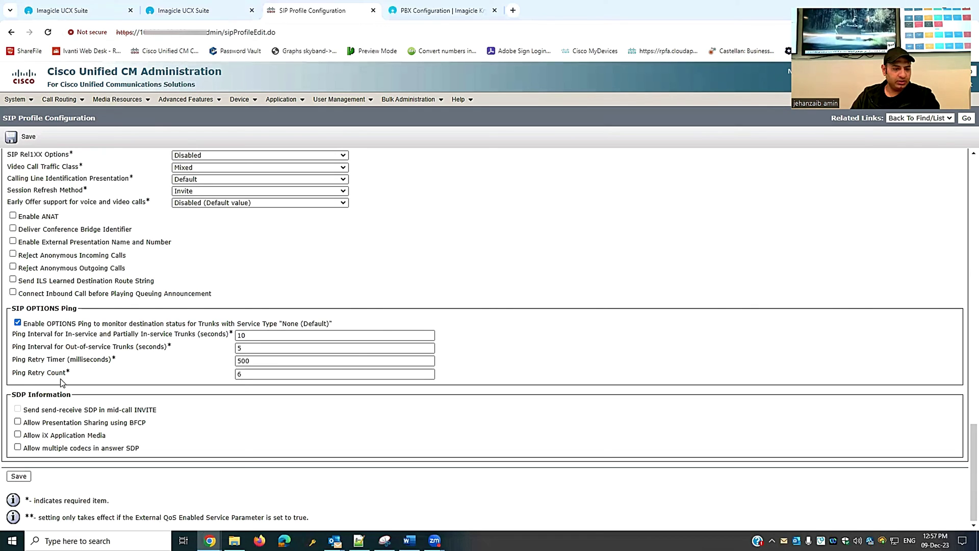
Set the Ping Retry Count to 3 and save the SIP profile
double_click(240, 375)
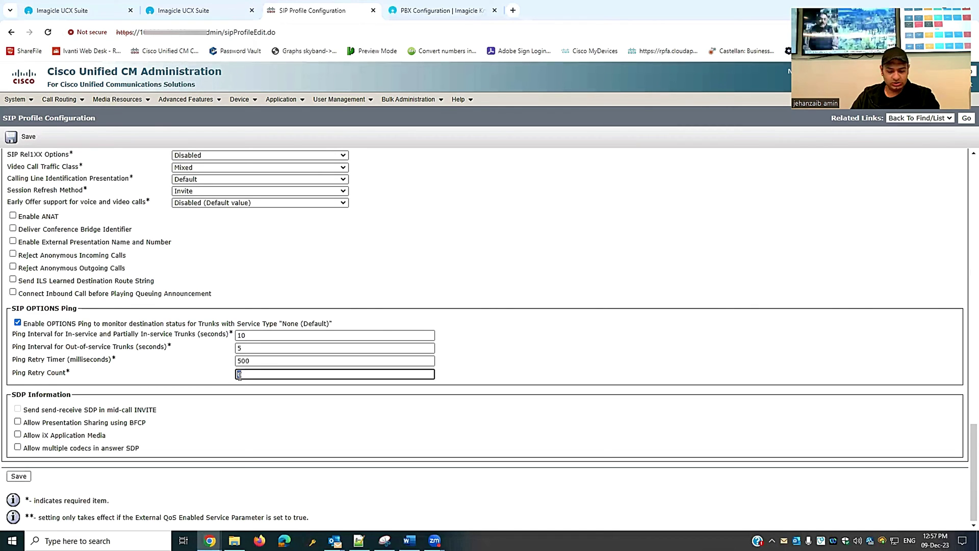
click(683, 380)
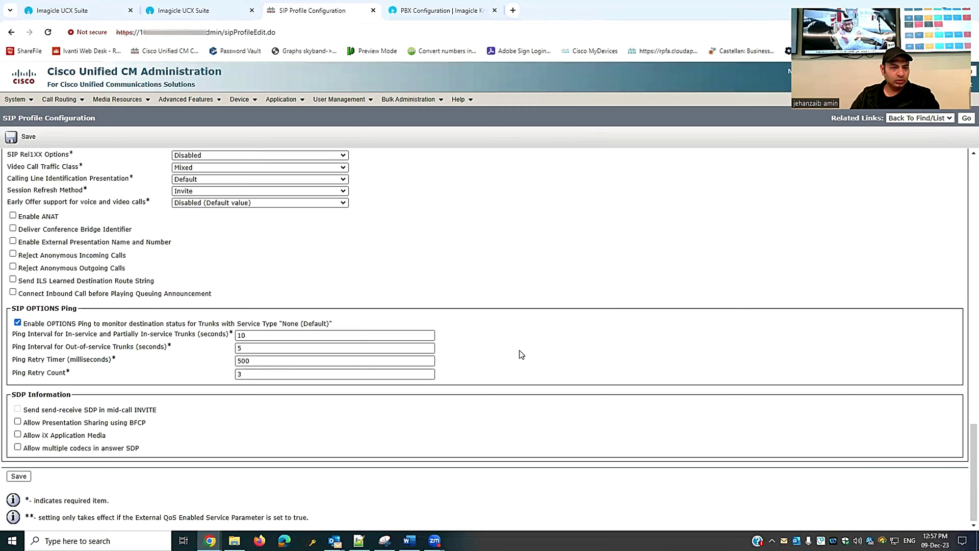
click(21, 136)
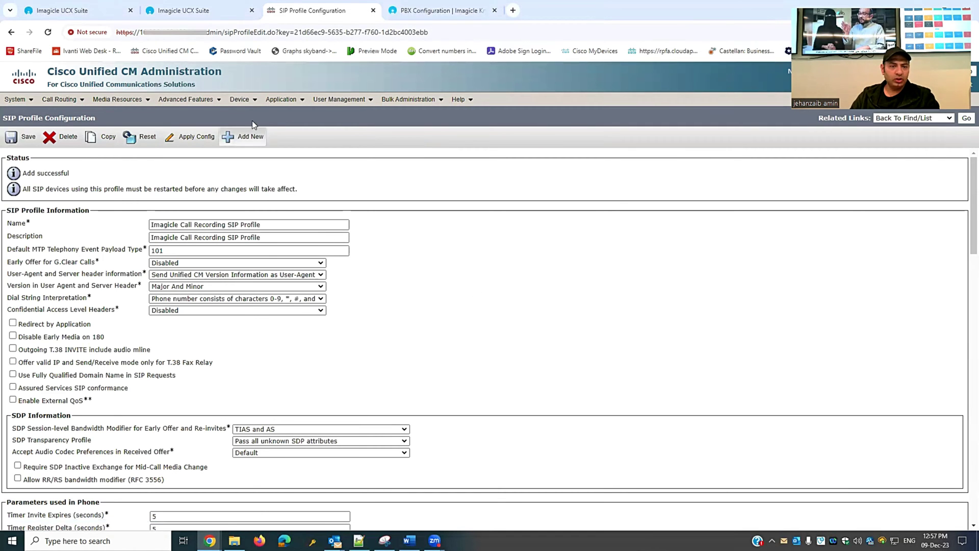
Start adding a new trunk of type SIP Trunk with the SIP protocol and default service type
mouse_move(251, 102)
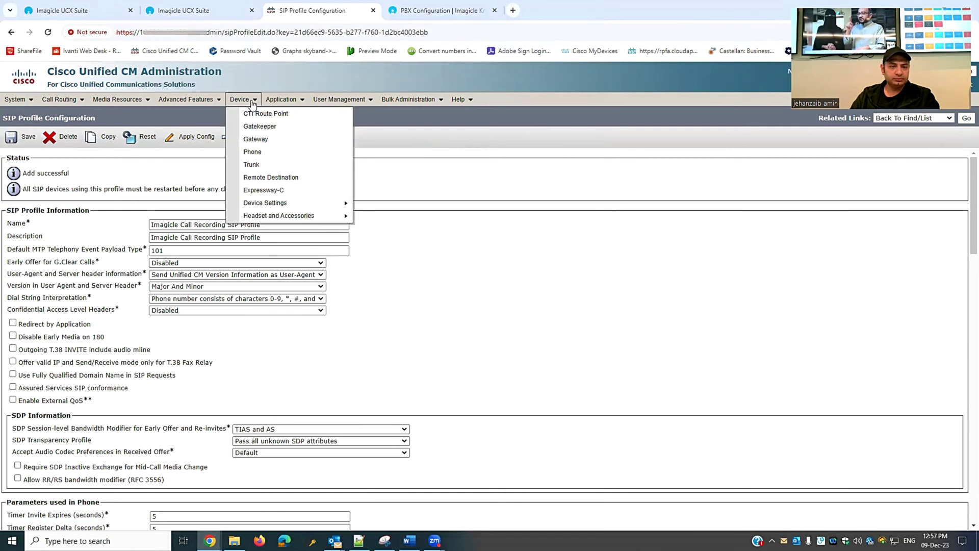
click(251, 164)
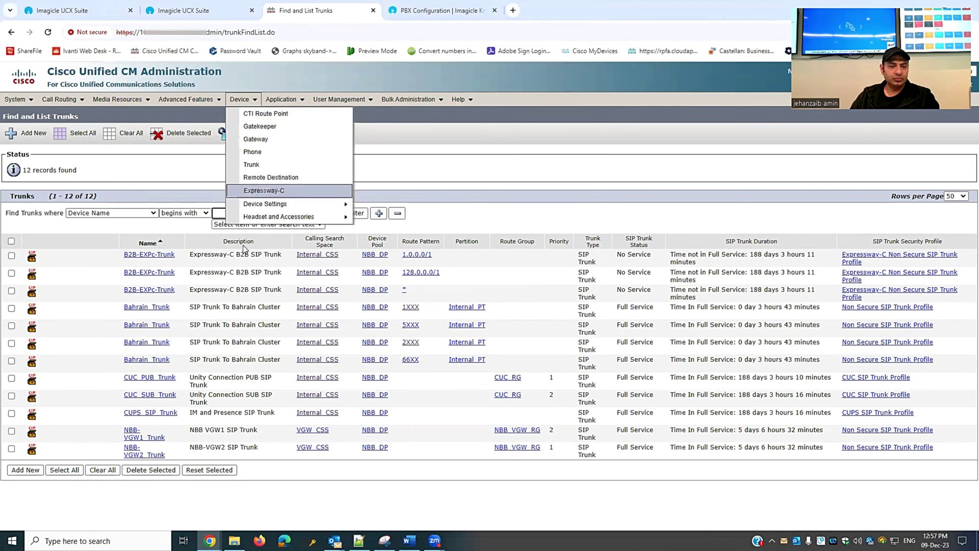
click(28, 470)
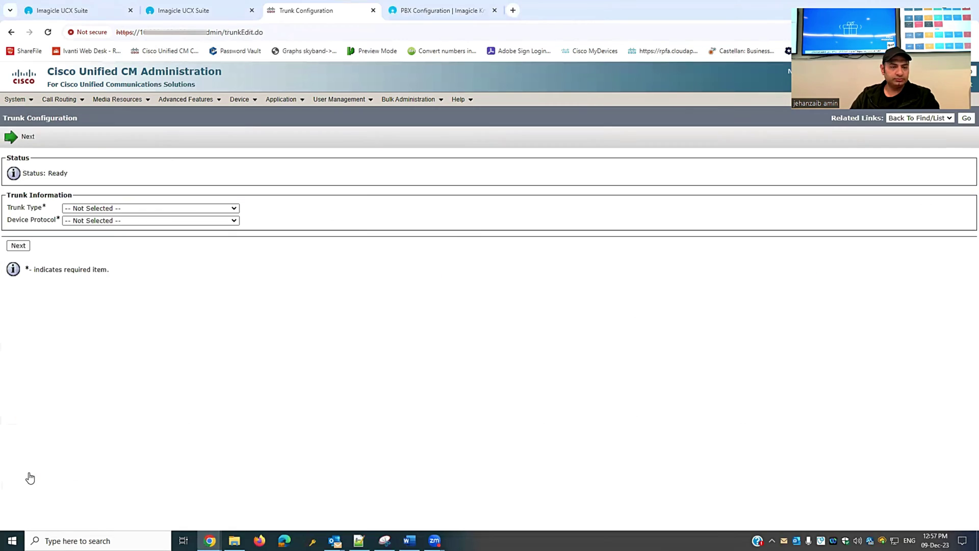
click(172, 209)
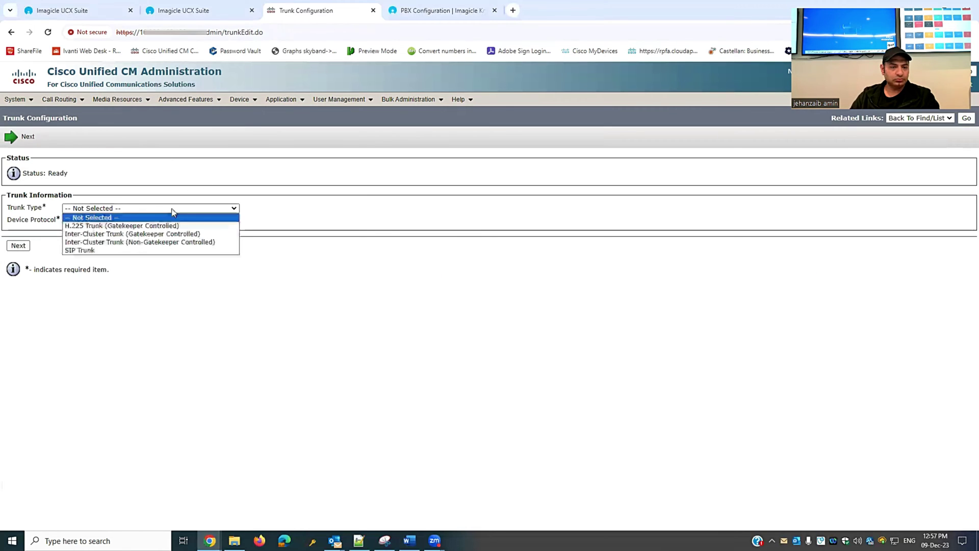
click(81, 250)
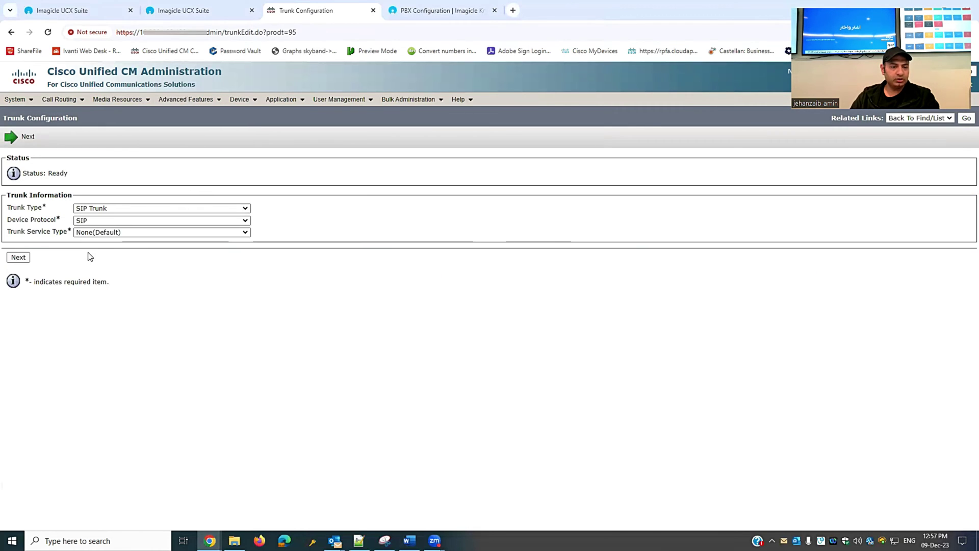
click(18, 258)
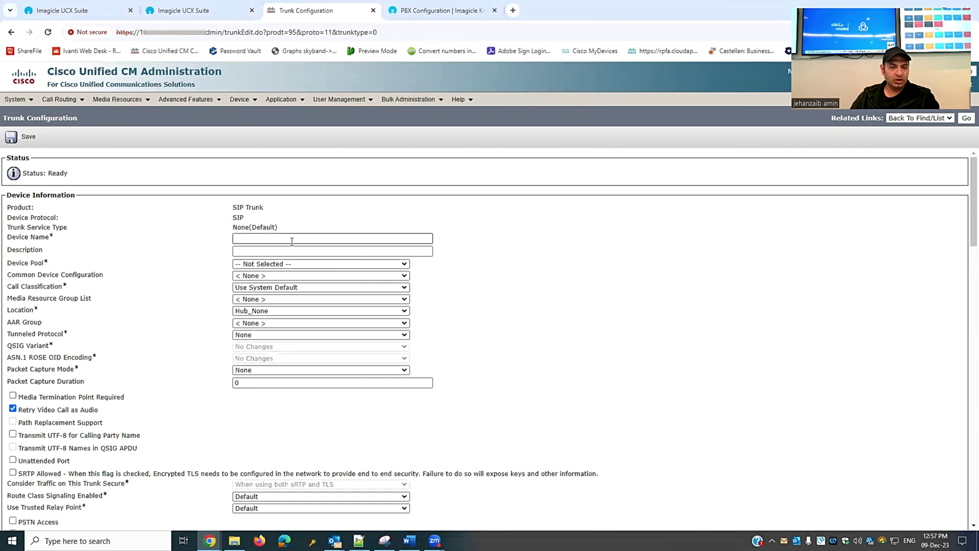
Enter "Imaigical SIP Trunk" as the device name and description of the new trunk
click(291, 240)
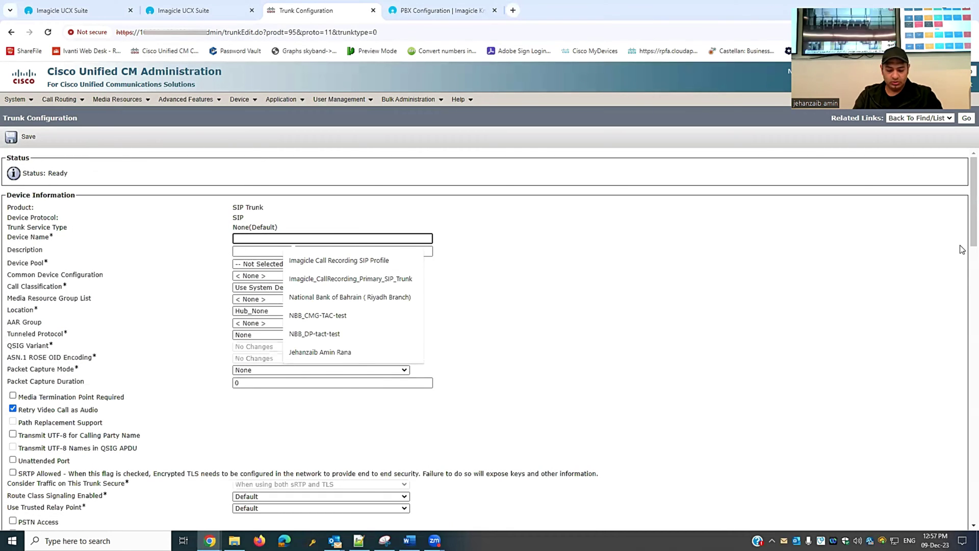
text(Imaival)
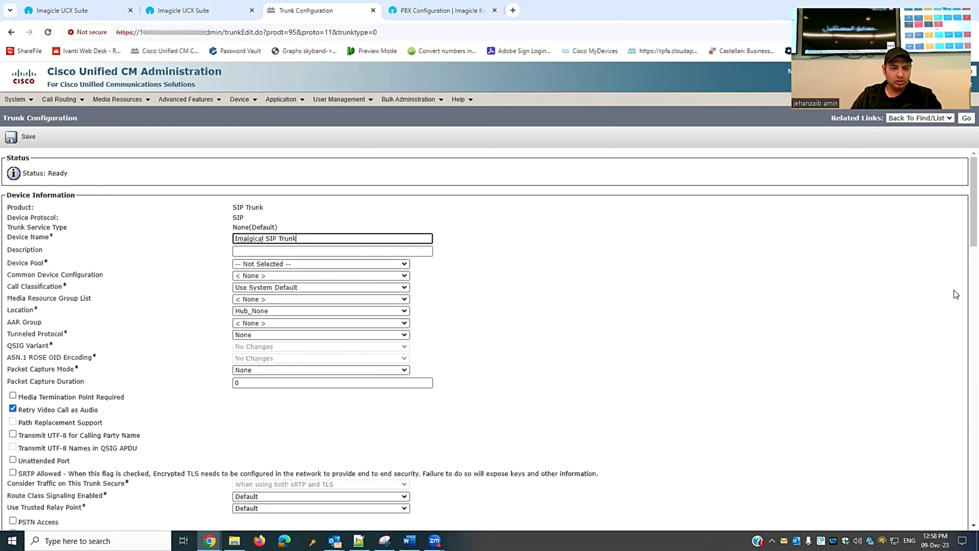
click(710, 357)
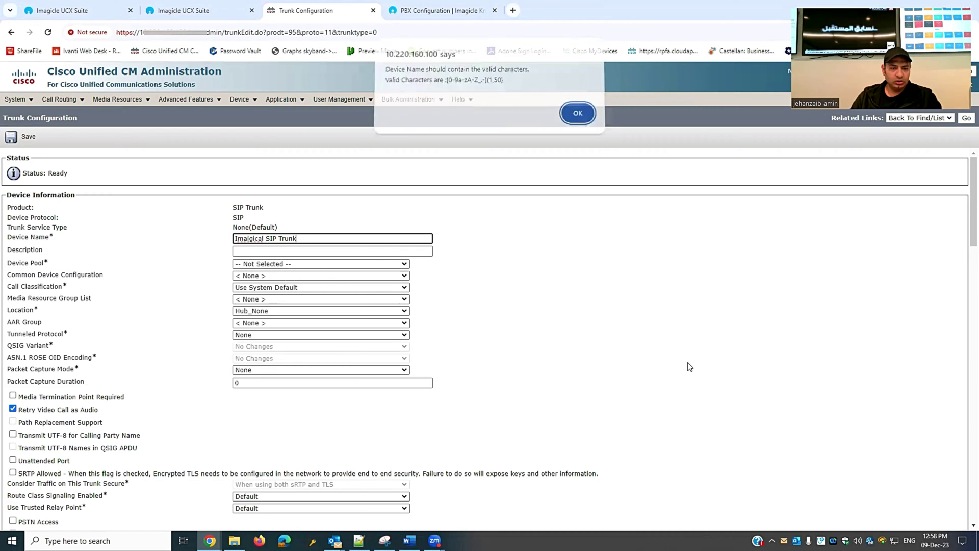
click(576, 117)
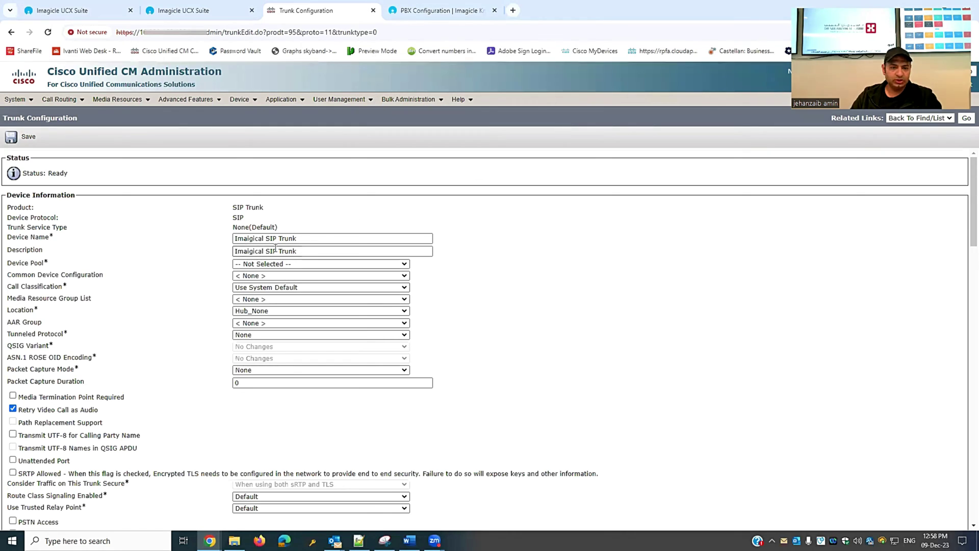
Assign the trunk to device pool NBB_DP and apply the Common Device Configuration
click(305, 264)
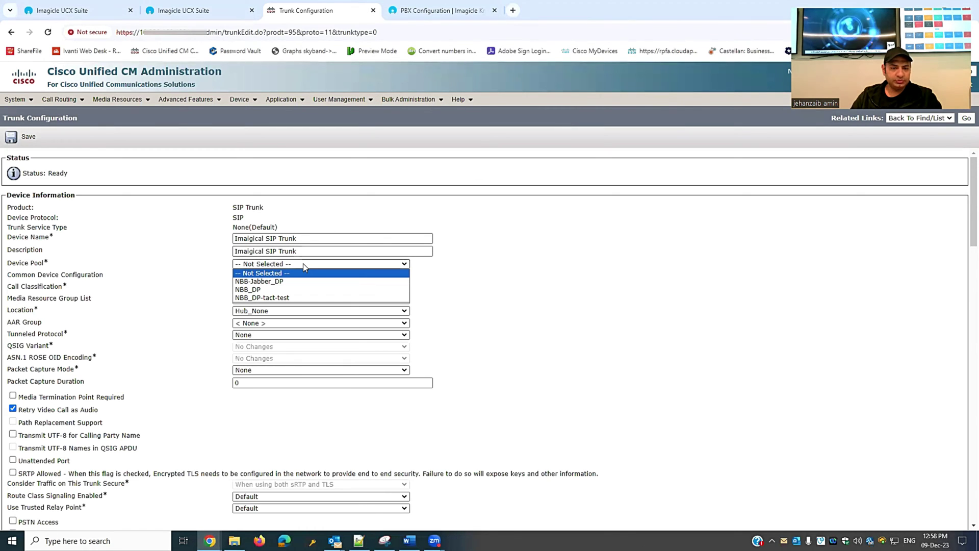
click(275, 289)
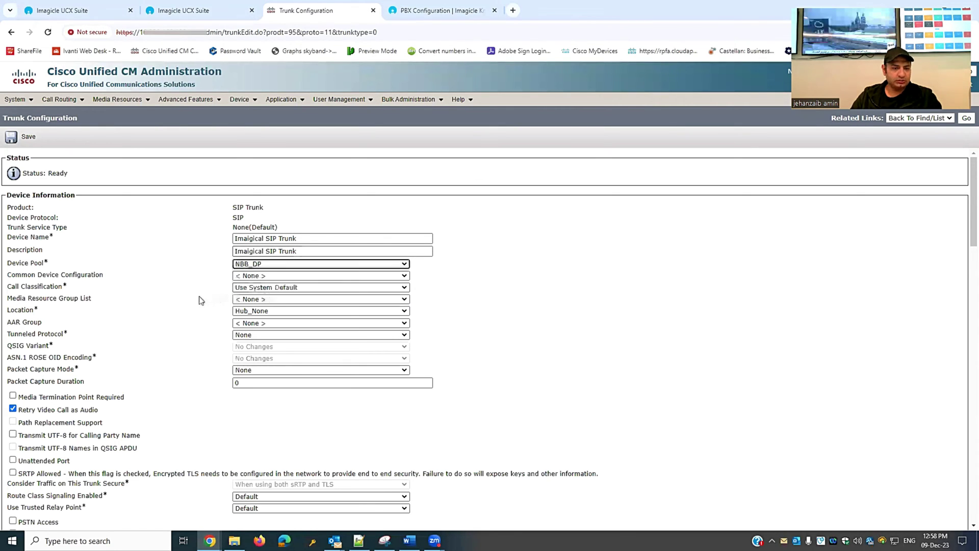
click(275, 281)
click(278, 291)
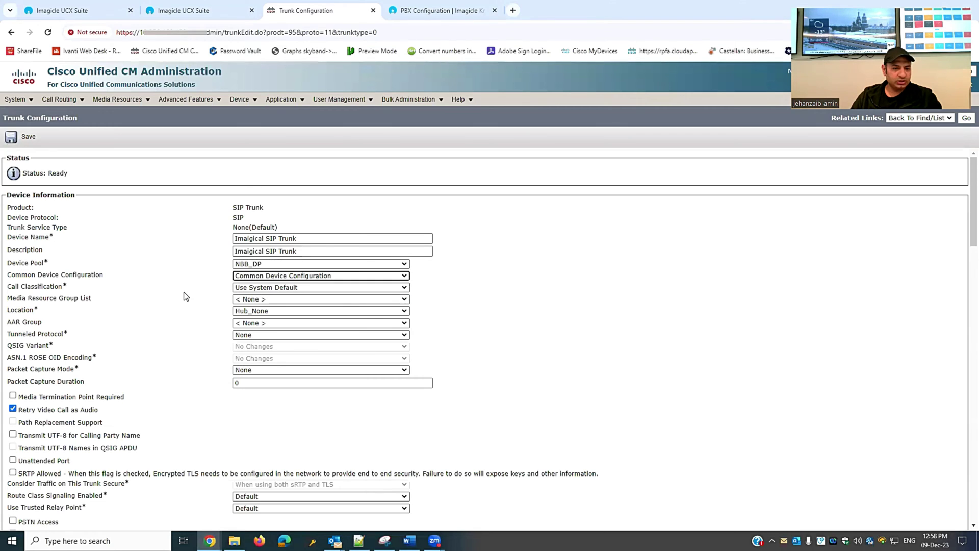
Set the trunk's call classification to OnNet and its media resource group list to NBB_MRGL
click(250, 289)
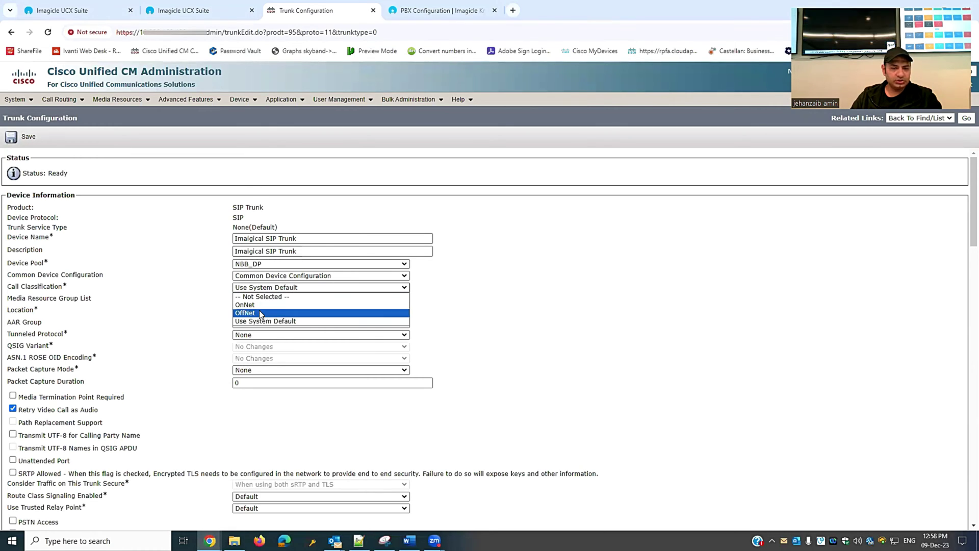
click(254, 305)
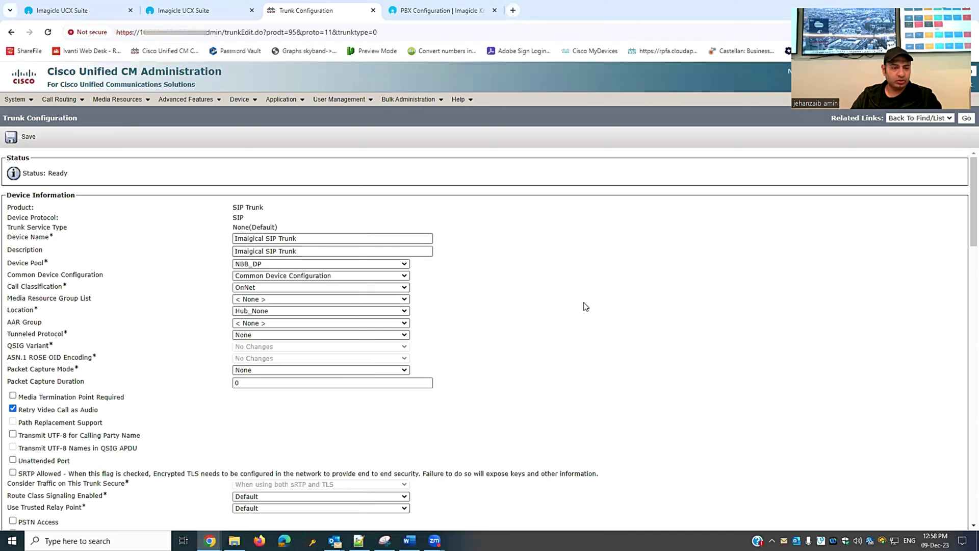
click(246, 303)
click(252, 317)
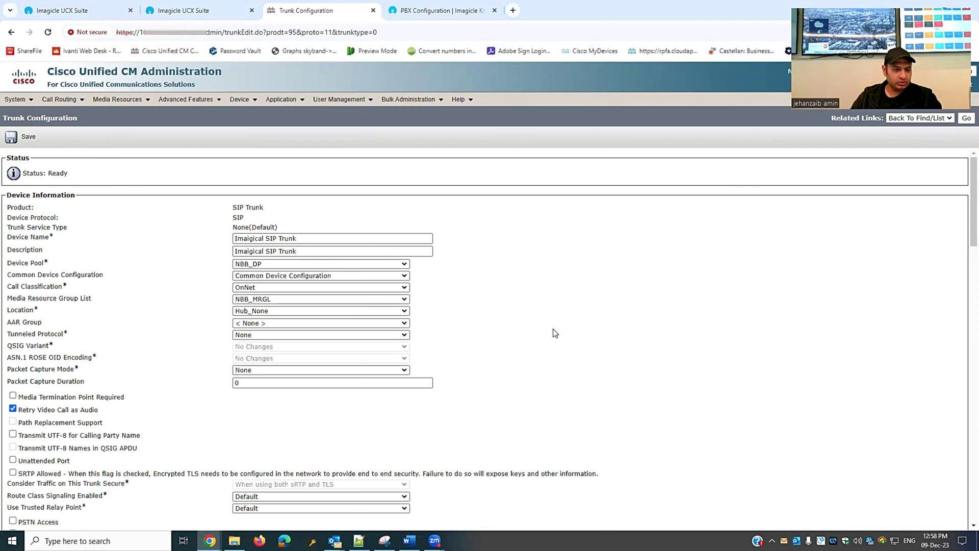
Set the trunk's SIP destination address to 10.220.160.160 and its destination port to 5070
scroll(555, 333, down, 2)
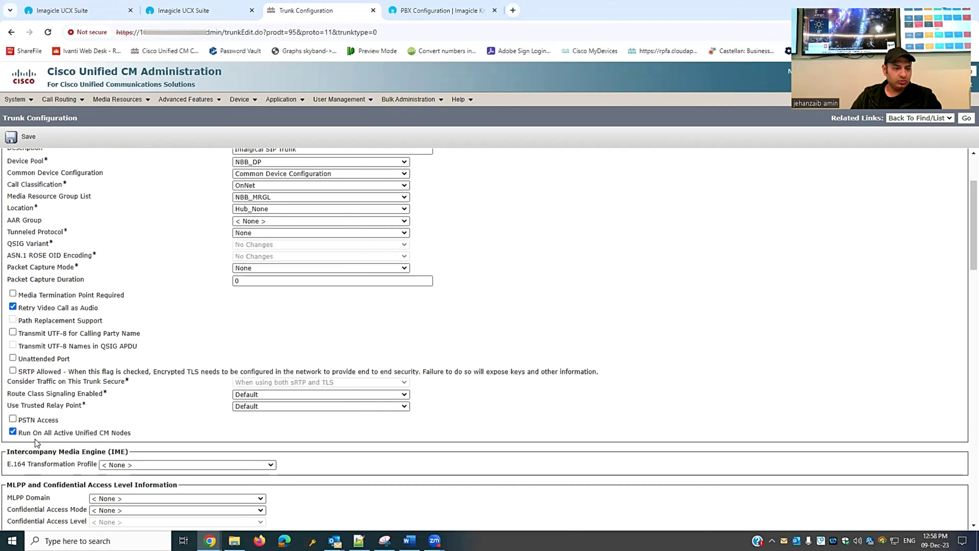
scroll(580, 376, down, 4)
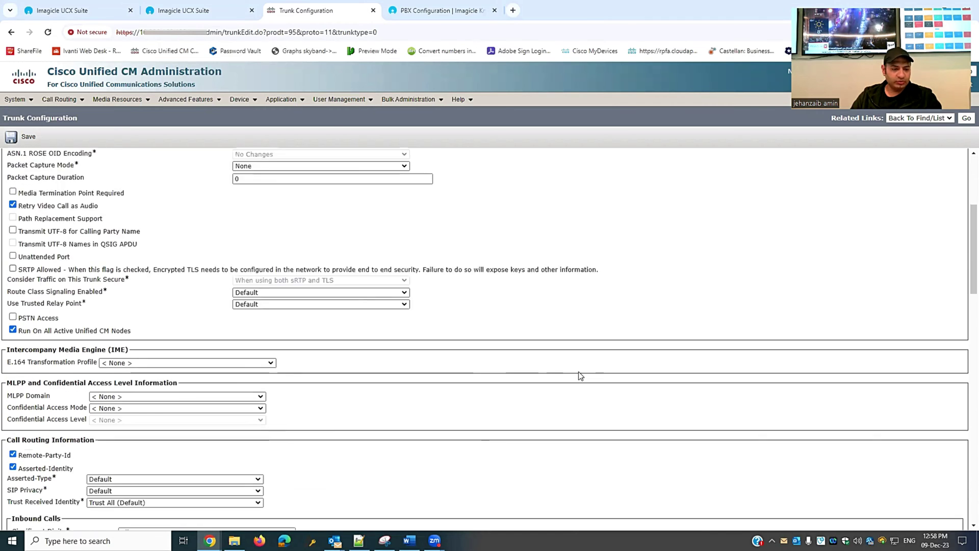
scroll(580, 376, down, 2)
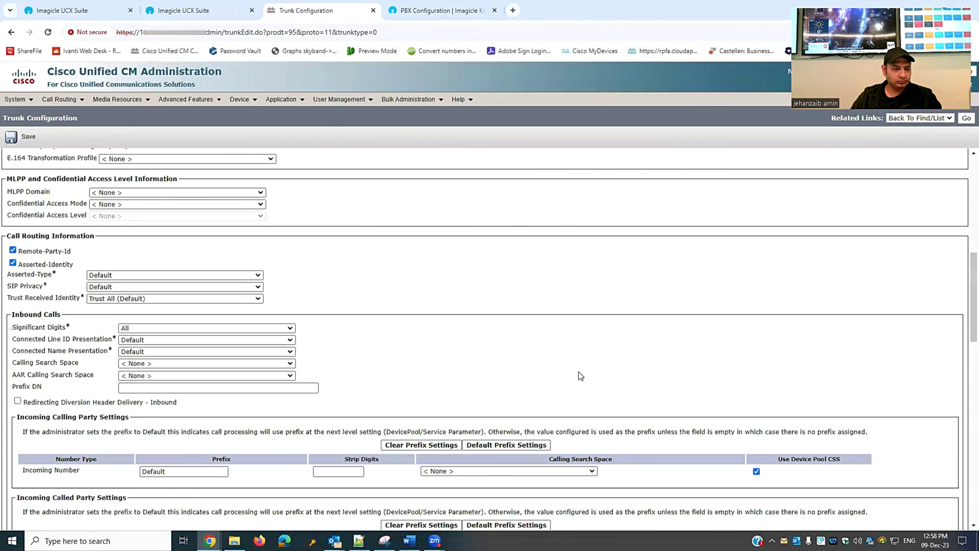
scroll(580, 376, down, 6)
scroll(580, 376, down, 5)
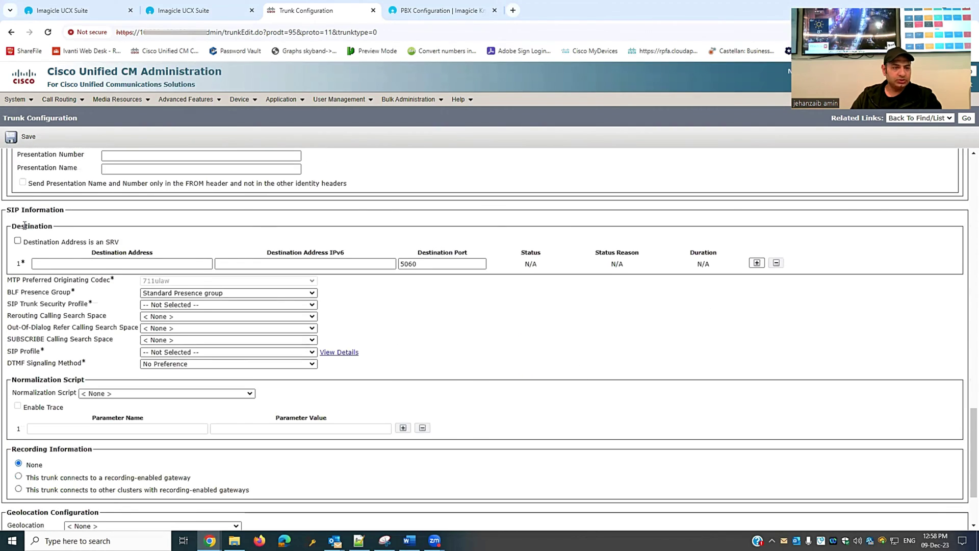
click(47, 265)
click(109, 285)
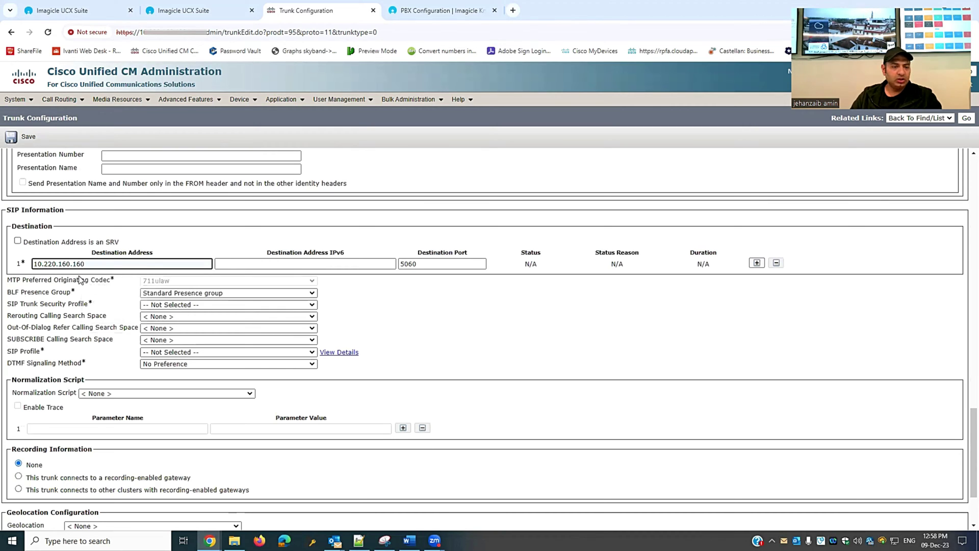
double_click(445, 265)
text(5070)
click(563, 333)
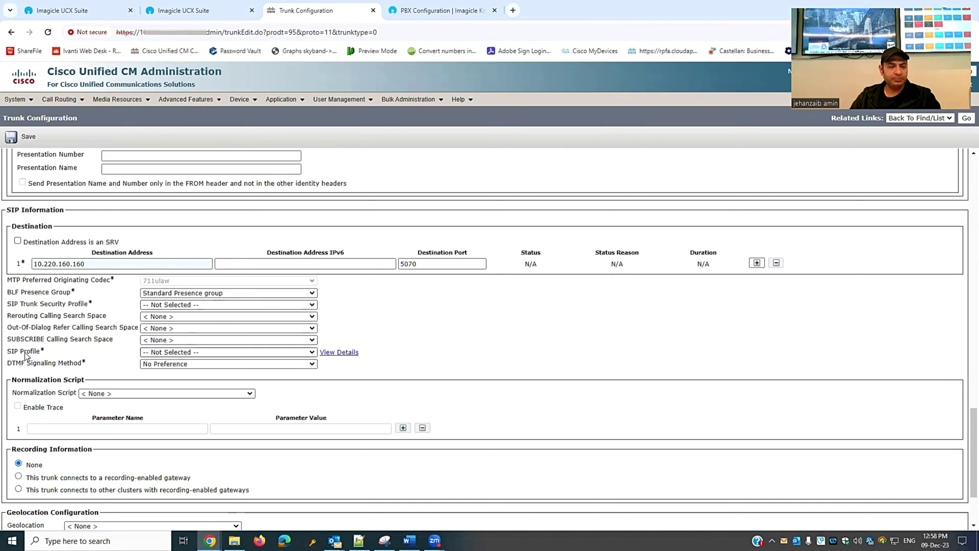
Assign the Imagical SIP Trunk Security Profile to the trunk
click(238, 305)
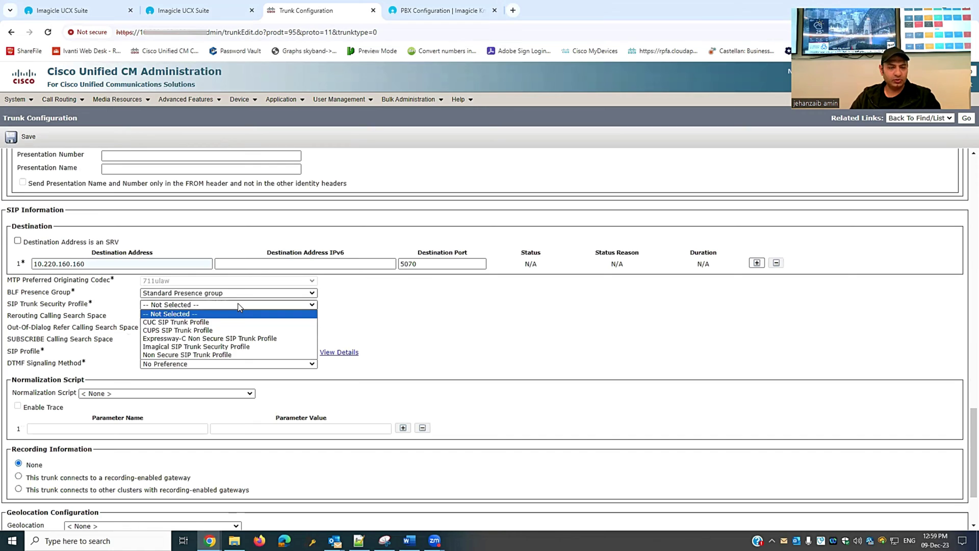
click(203, 347)
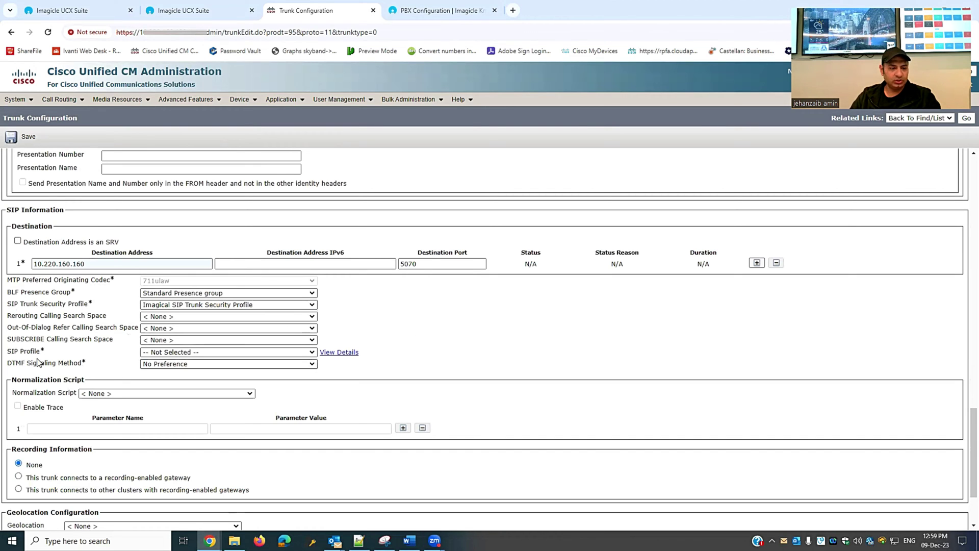
Assign the Imagicle Call Recording SIP Profile to the trunk and set its DTMF signaling method to RFC 2833
click(173, 352)
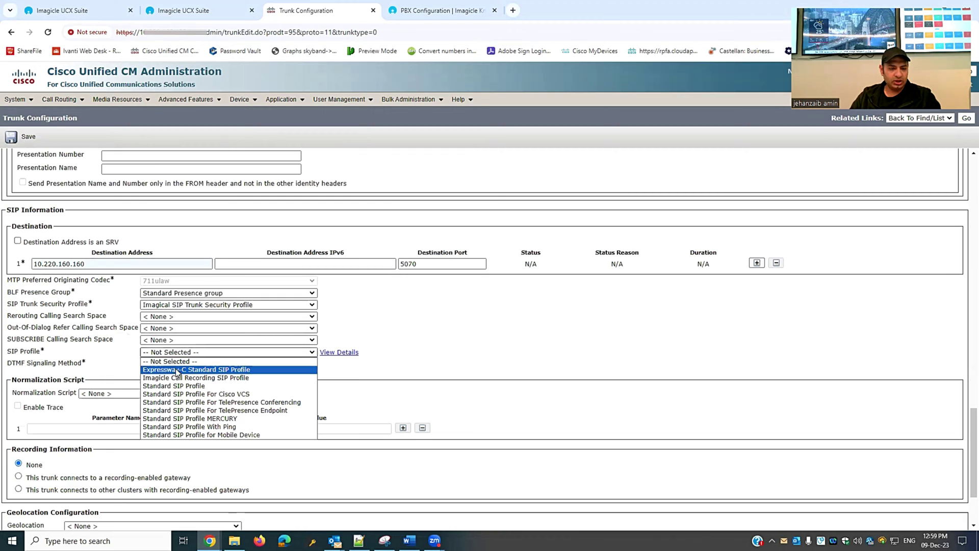
click(179, 377)
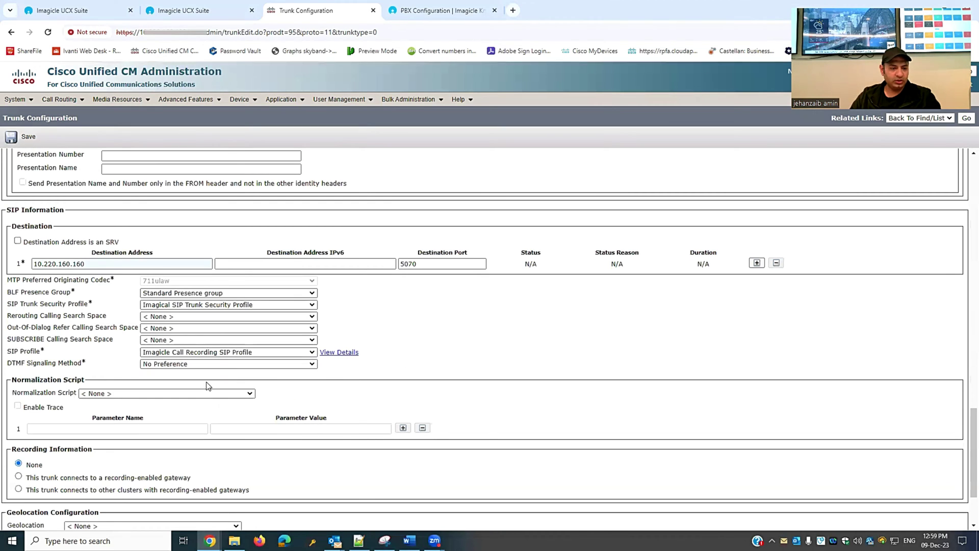
click(163, 364)
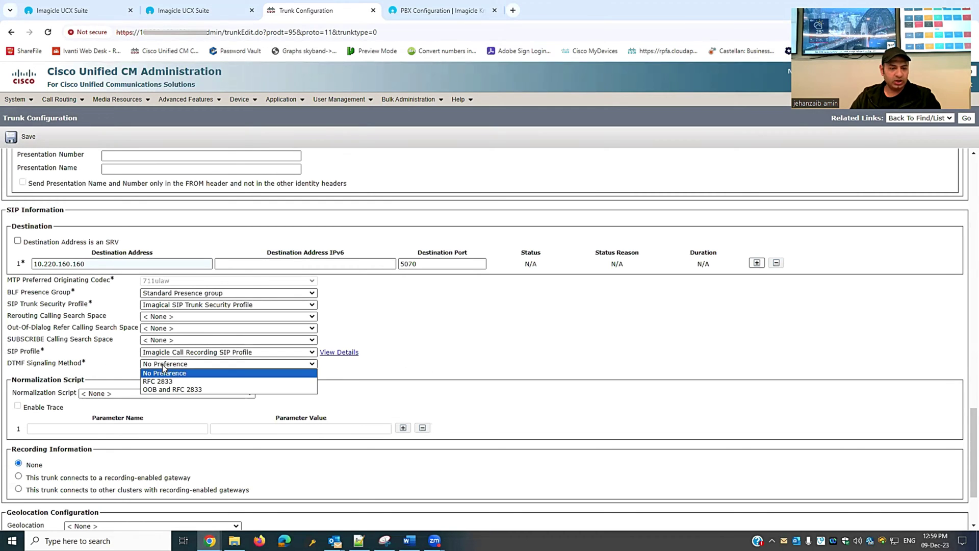
click(166, 381)
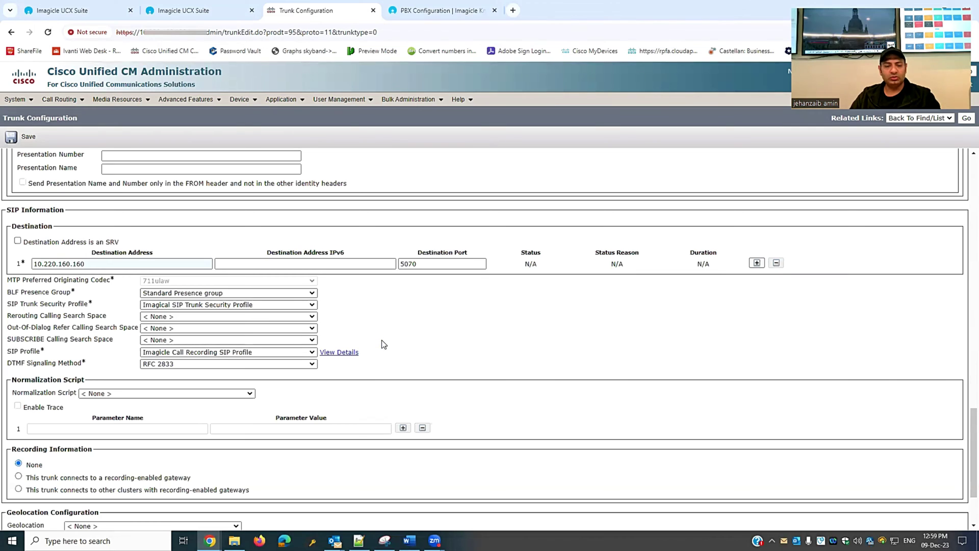
Try to save the new SIP trunk configuration
scroll(389, 383, down, 2)
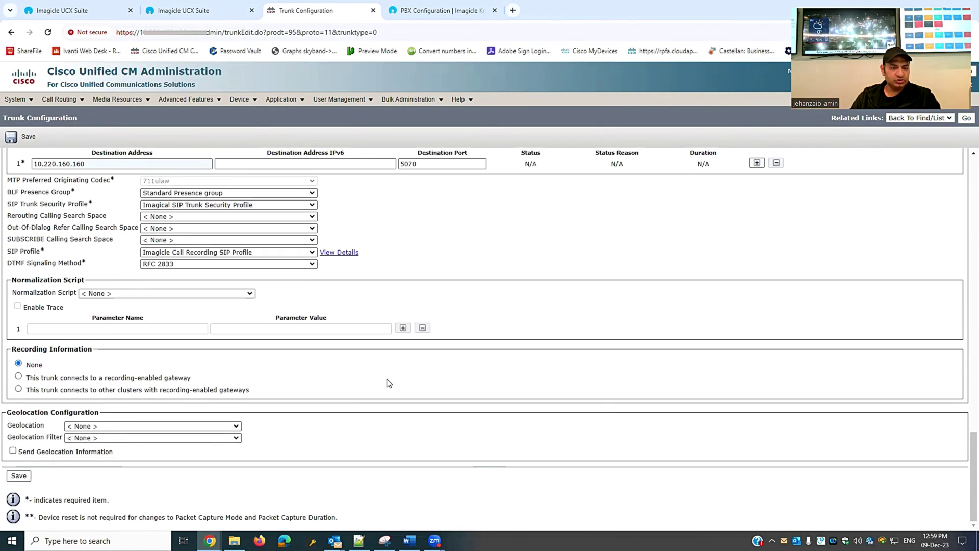
scroll(389, 383, up, 5)
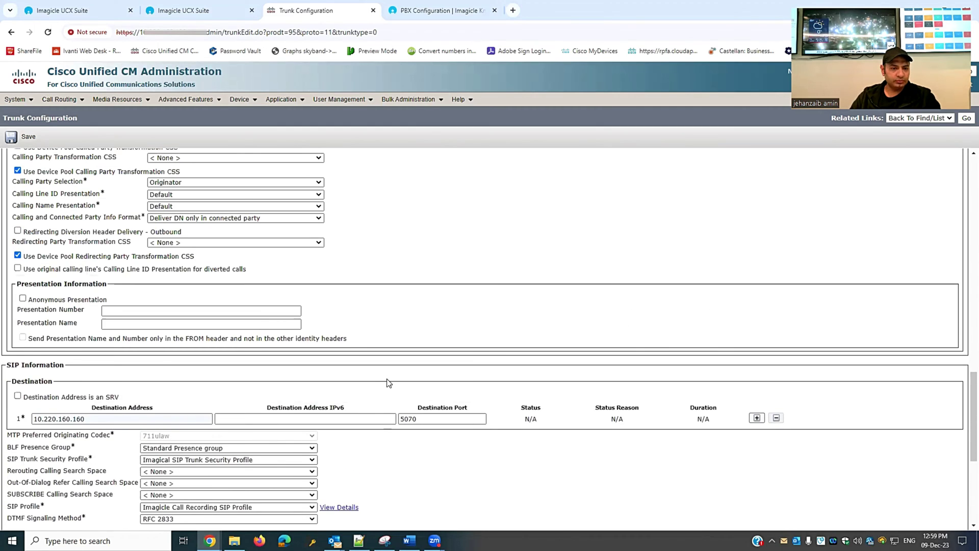
scroll(389, 383, up, 10)
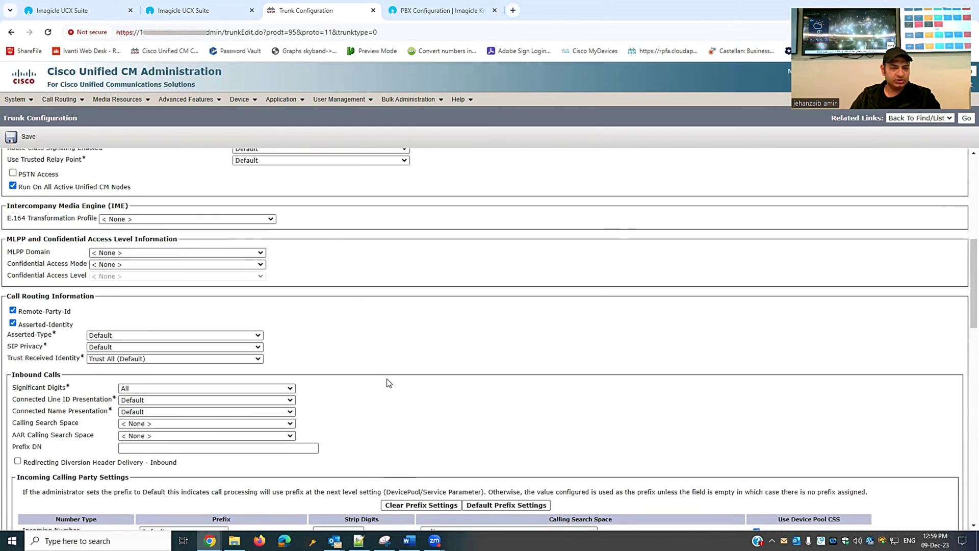
scroll(389, 383, up, 7)
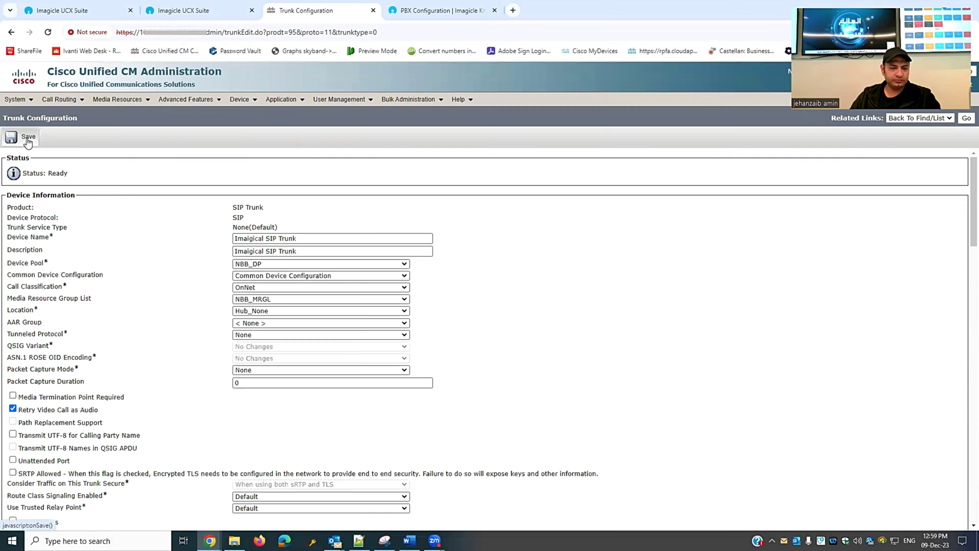
click(28, 142)
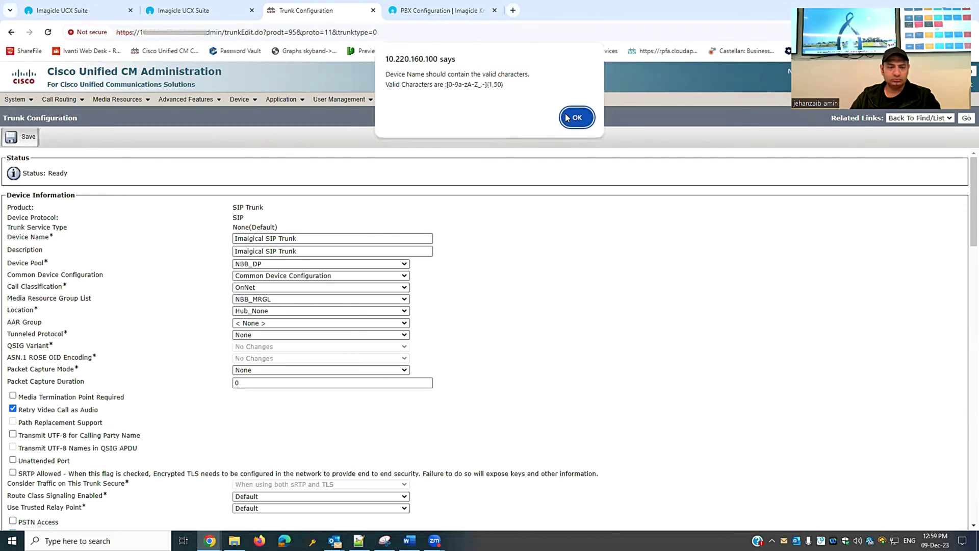
click(575, 118)
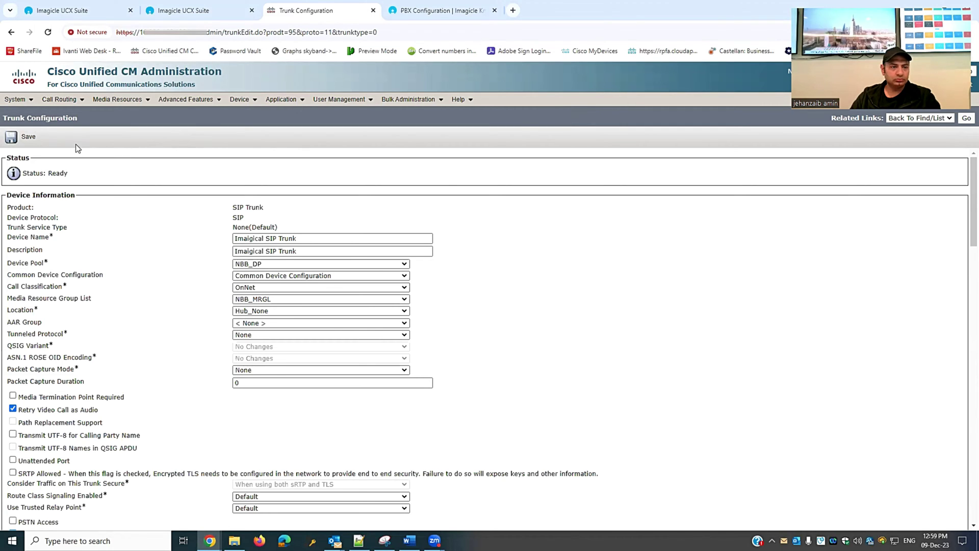
click(26, 139)
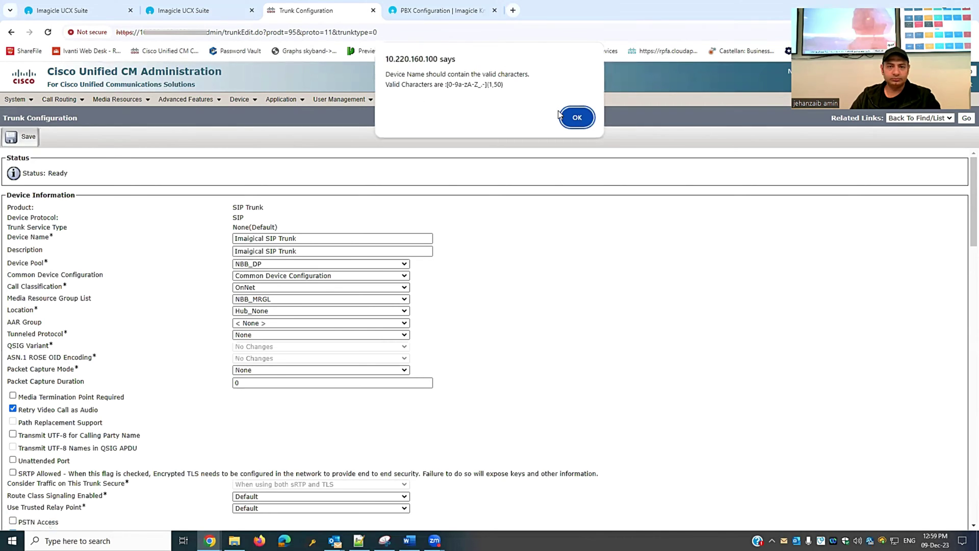
click(576, 118)
Change the trunk's device name to Imagical_SIP_Trunk and save the trunk
click(337, 235)
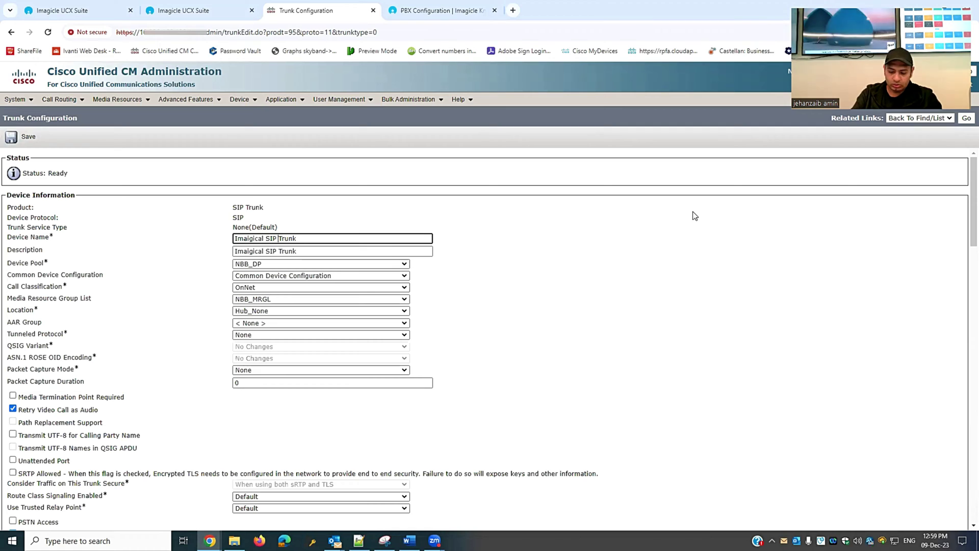
text(_)
key(BackSpace)
text(_)
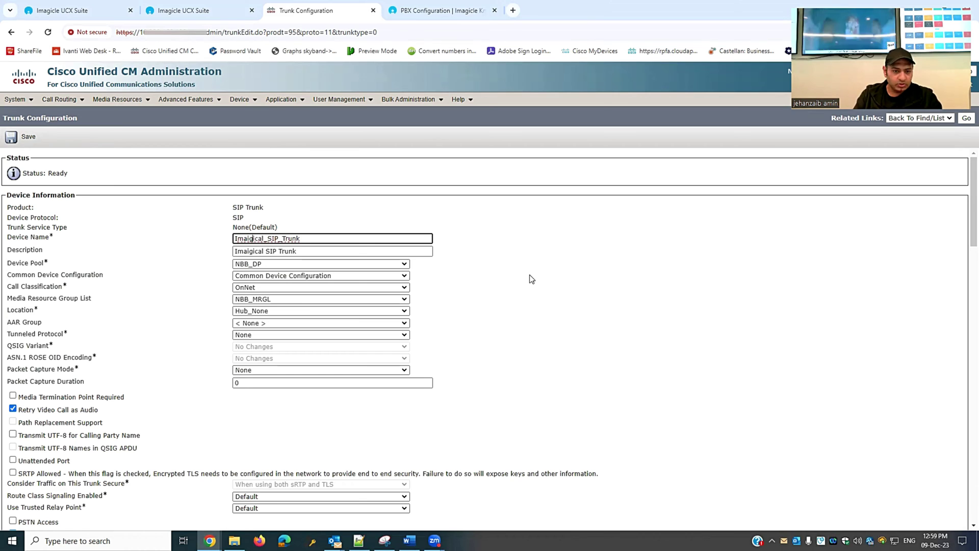
key(BackSpace)
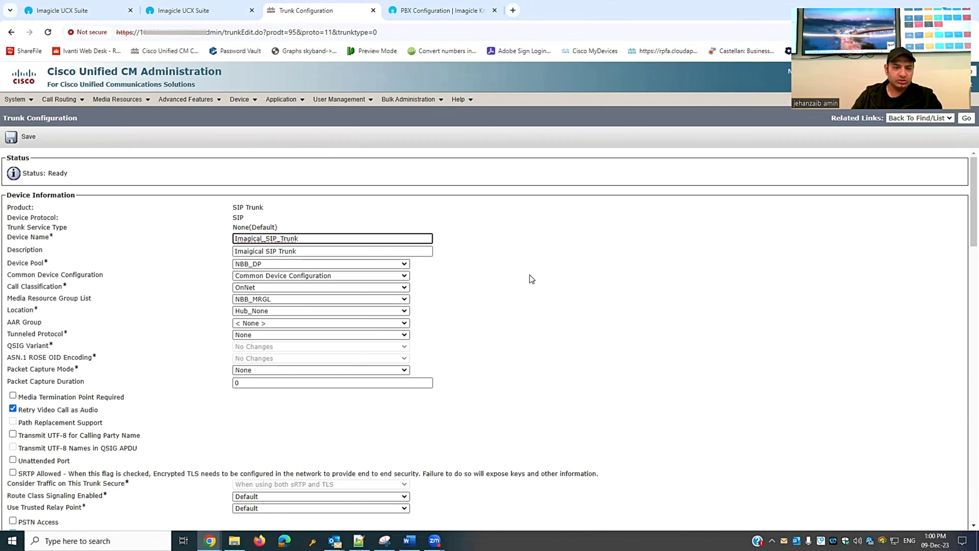
click(674, 274)
click(23, 142)
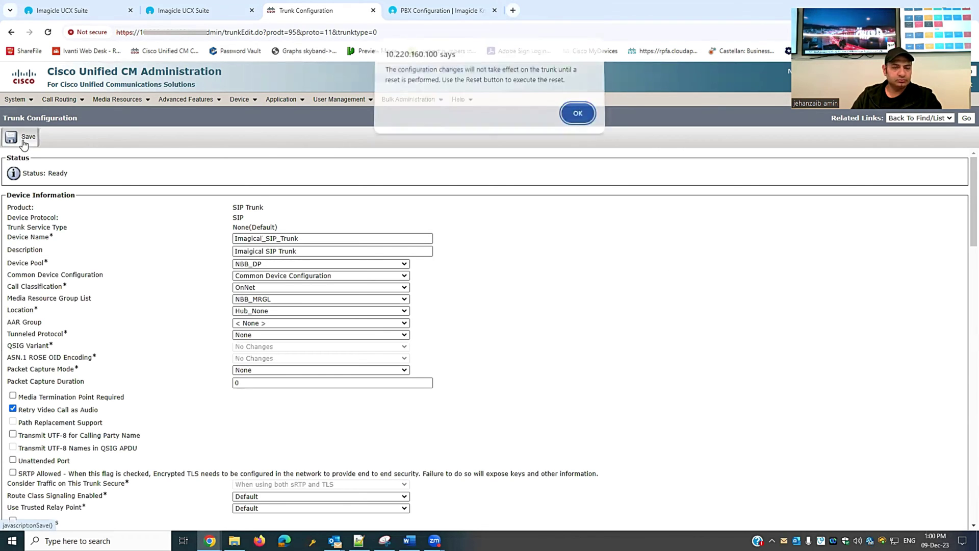
click(575, 121)
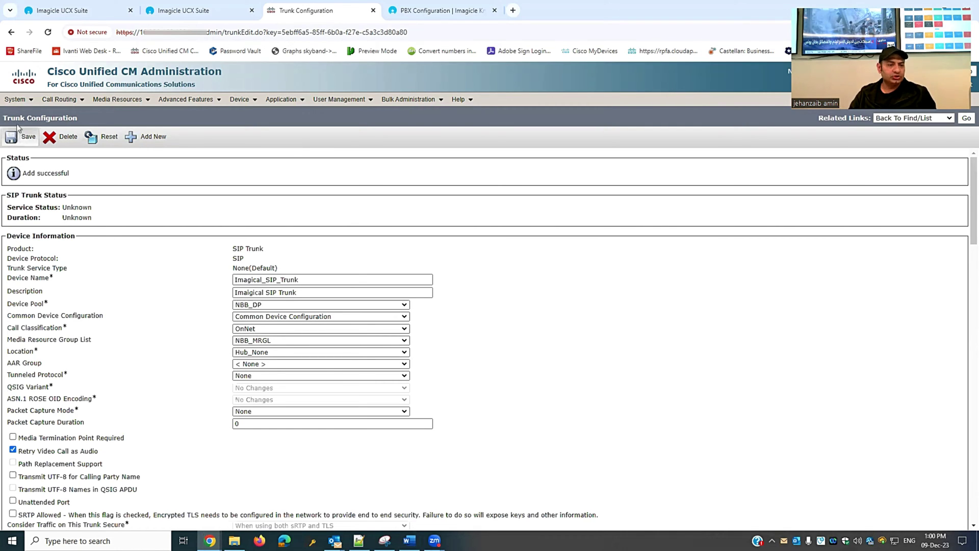
Open the service parameters of the Cisco CallManager service on the KSACUCM01.nbb.com.bh server
mouse_move(15, 102)
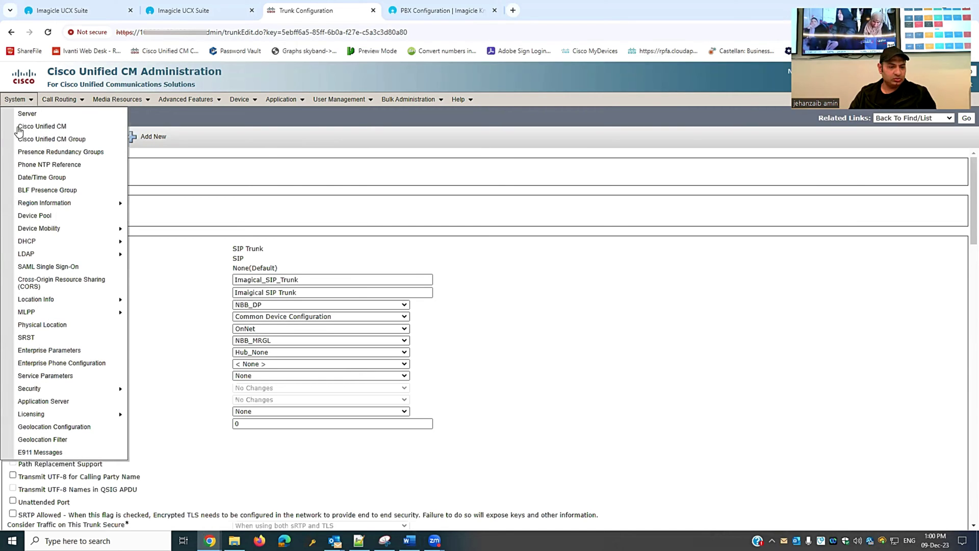
click(48, 378)
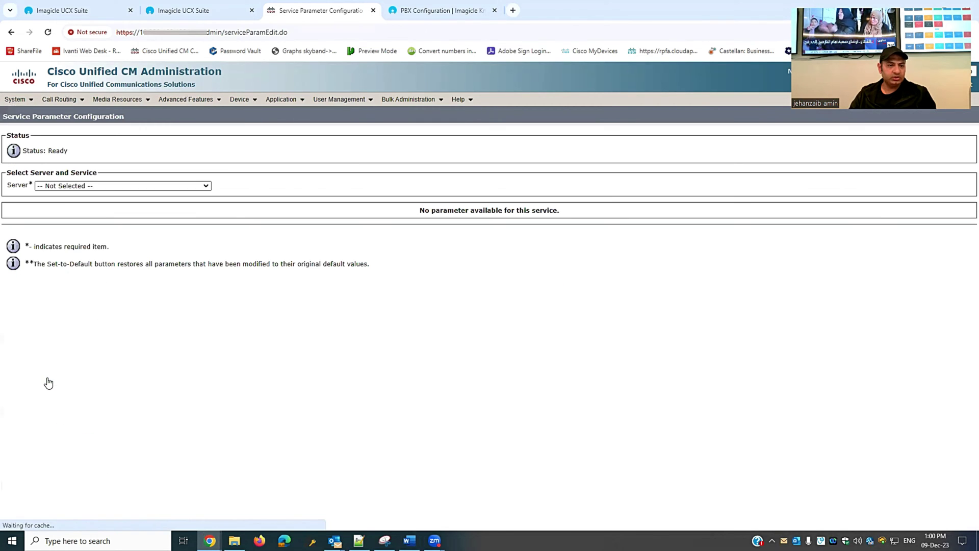
click(135, 186)
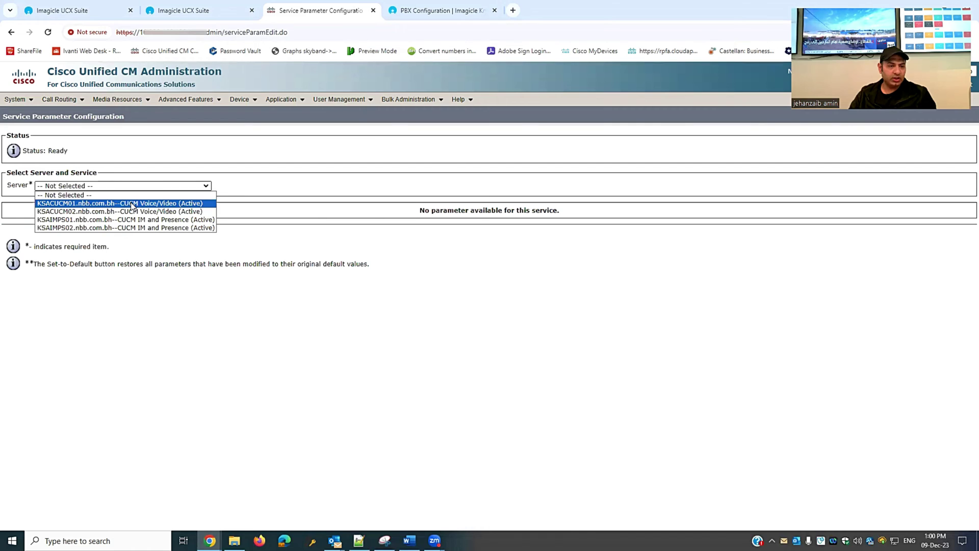
click(132, 204)
click(105, 199)
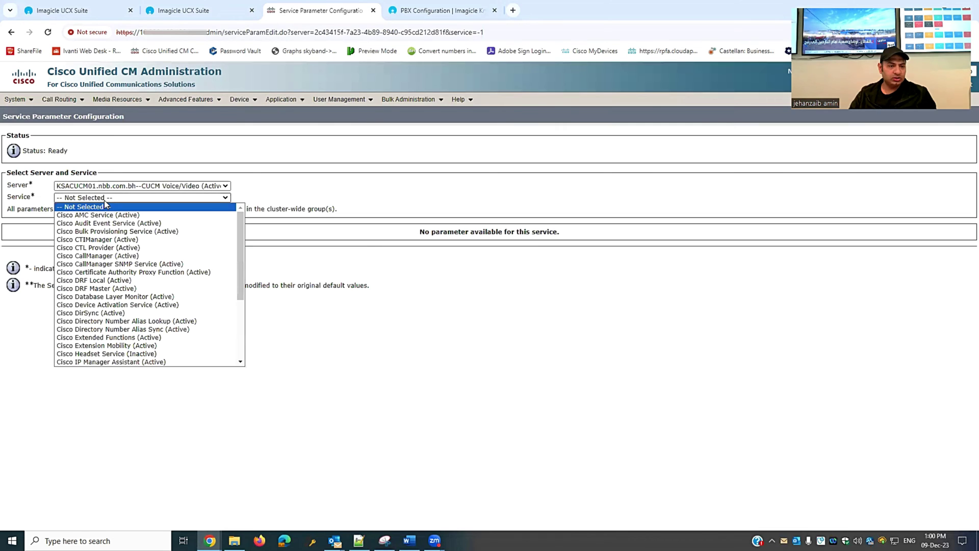
click(116, 255)
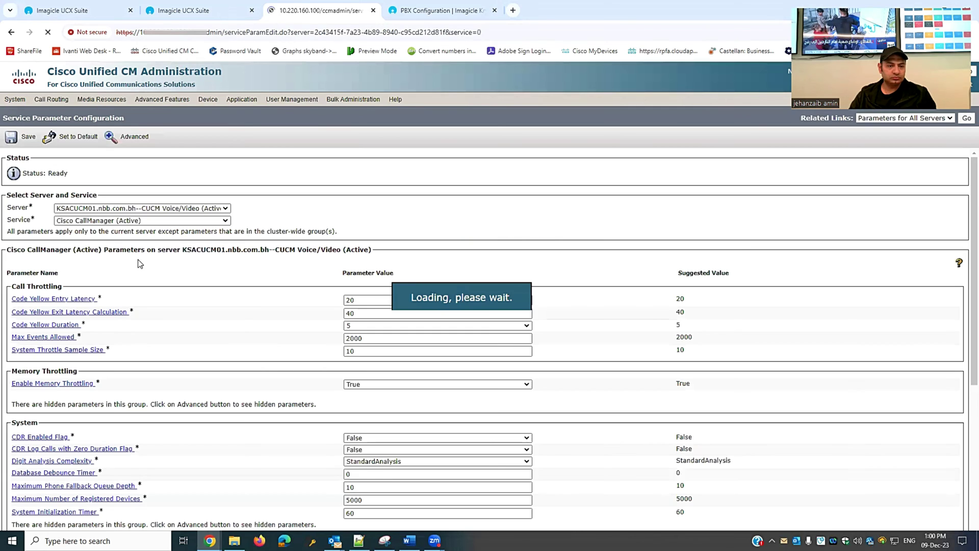
In the clusterwide Location and Region parameters, set the G.711 A-law, G.711 mu-law and G.722 codecs to Enabled for All Devices
scroll(512, 278, down, 20)
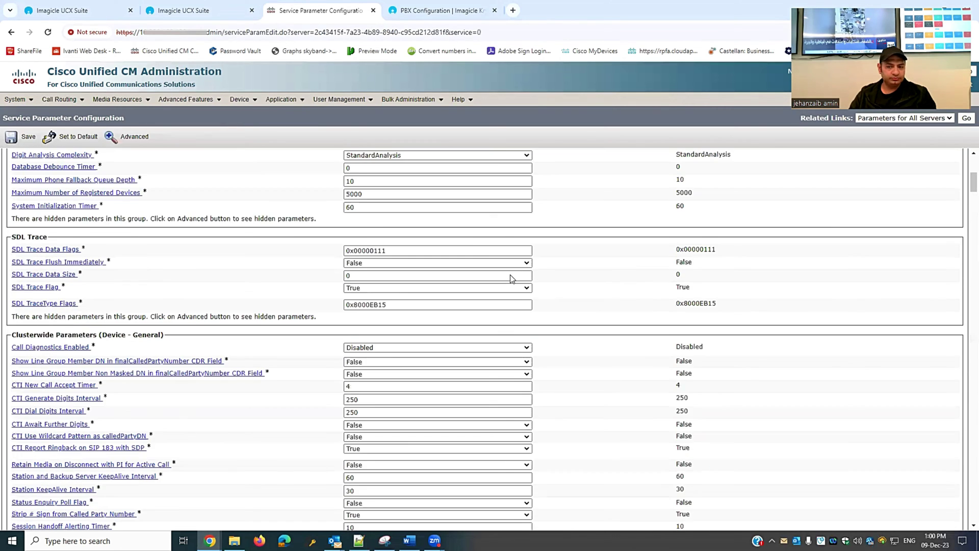
scroll(515, 278, down, 20)
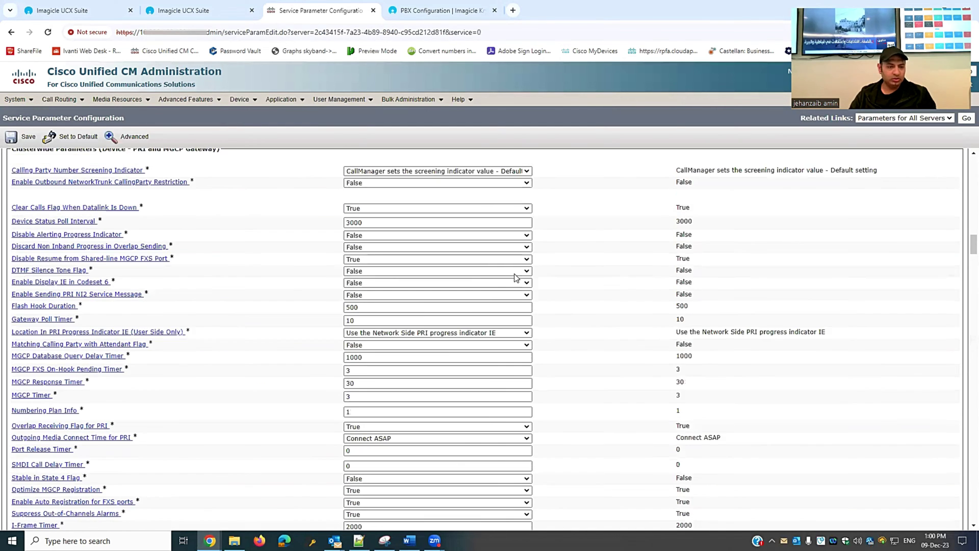
scroll(518, 272, down, 20)
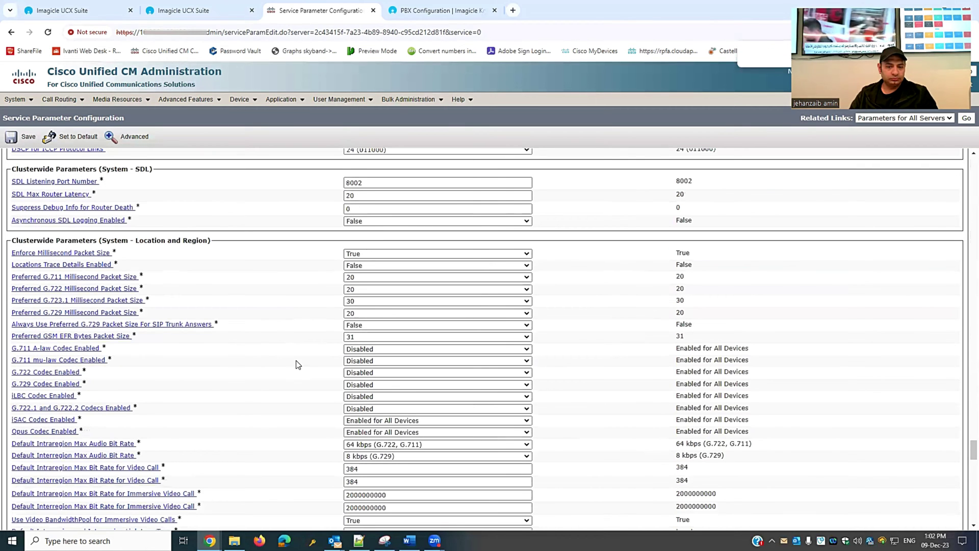
scroll(298, 364, down, 1)
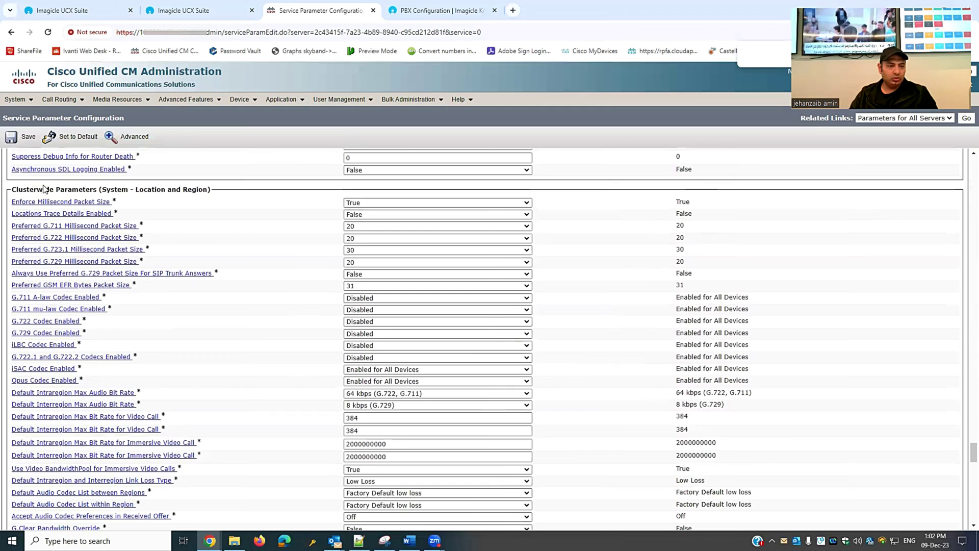
drag(15, 190, 205, 190)
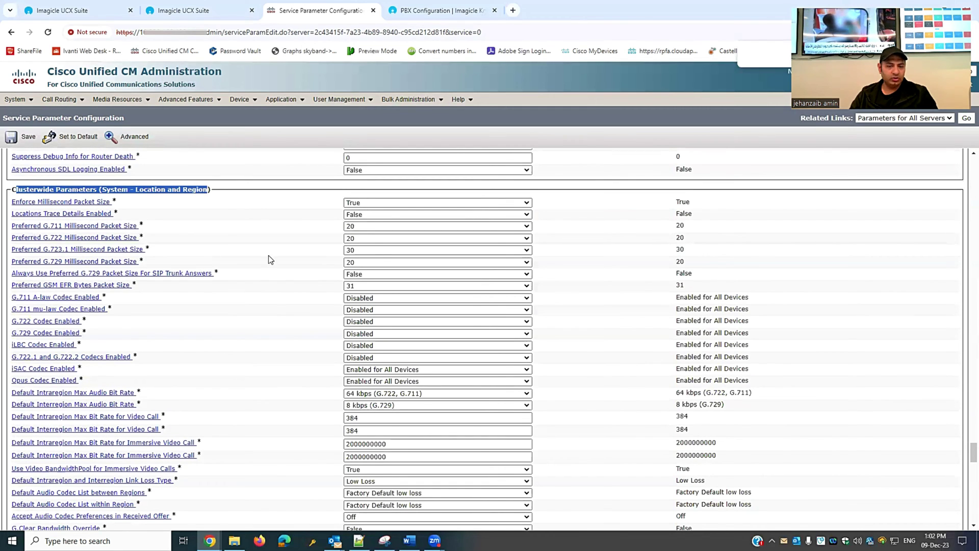
click(254, 337)
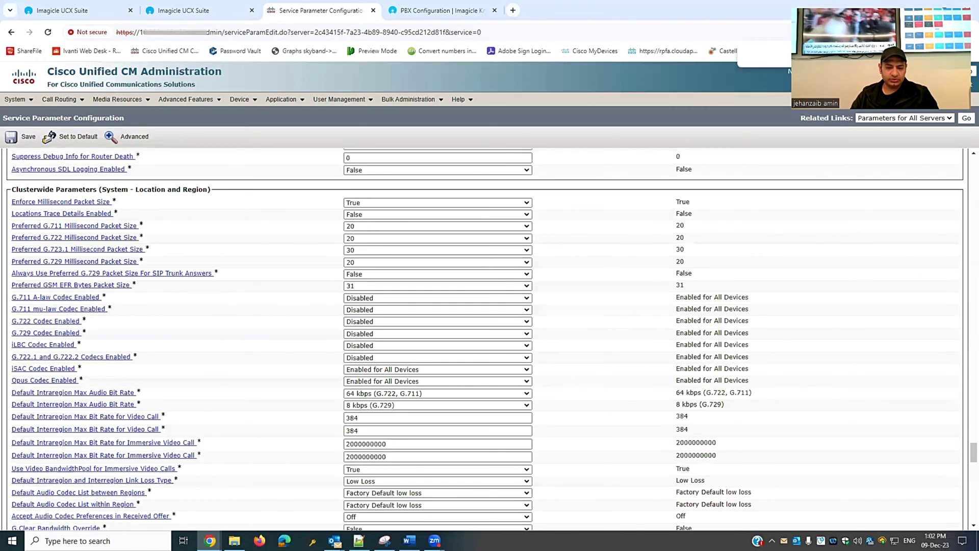
click(393, 299)
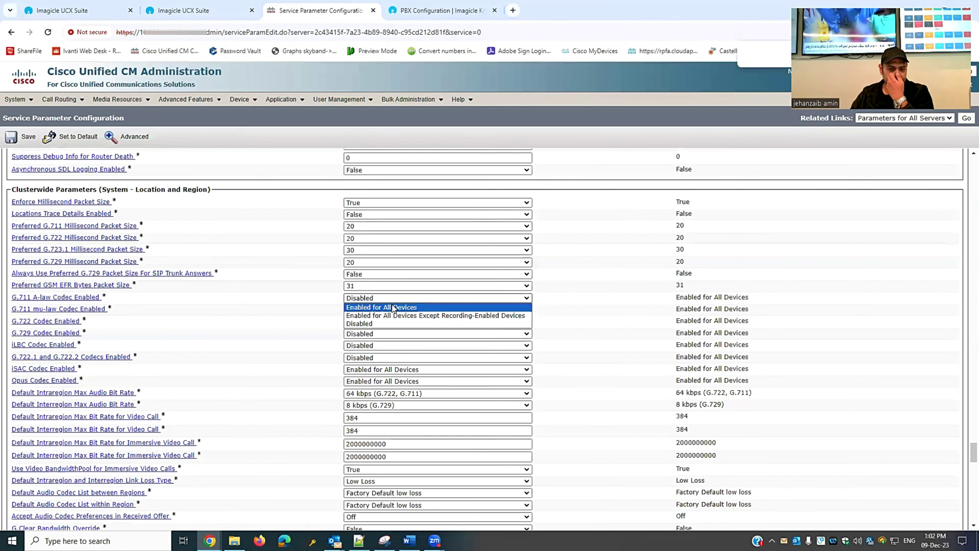
click(393, 308)
click(393, 310)
click(380, 318)
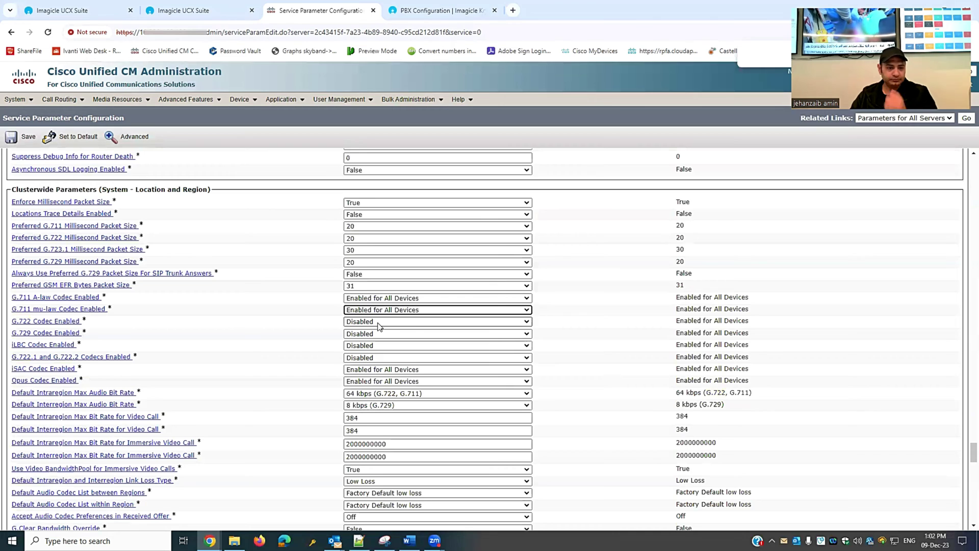
click(378, 323)
click(379, 331)
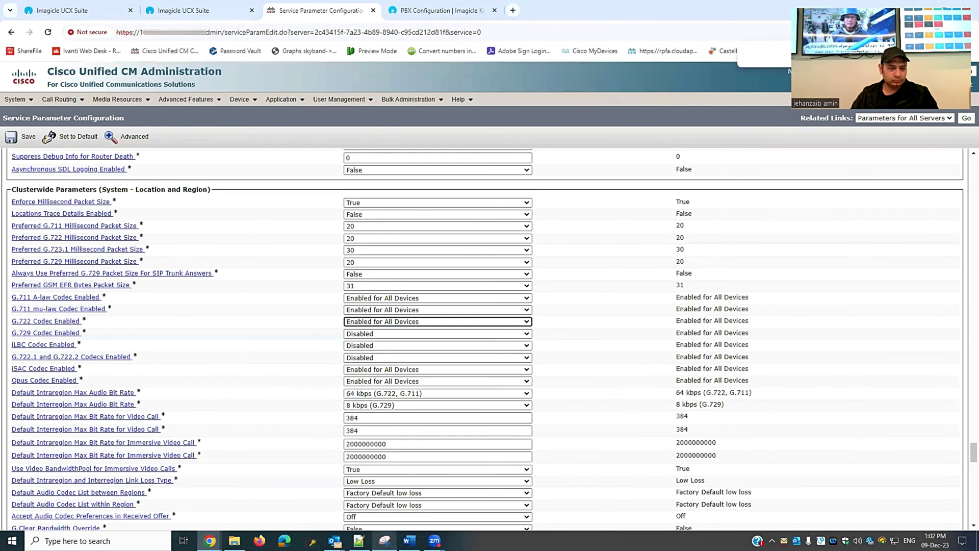
Set the G.729 and iLBC codecs to Enabled for All Devices
click(377, 334)
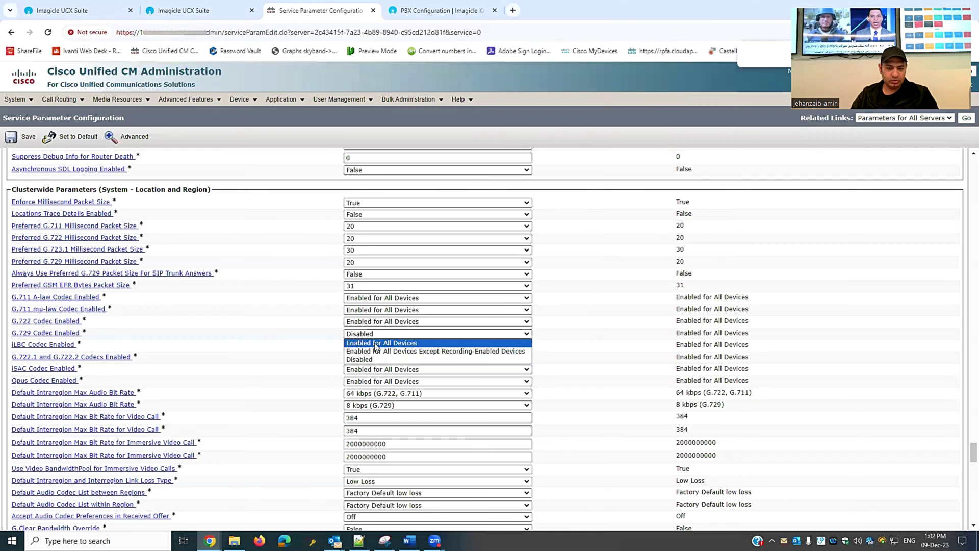
click(373, 343)
click(372, 346)
click(357, 375)
Set the G.722.1 and G.722.2 codecs to Enabled for All Devices Except Recording-Enabled Devices
click(367, 357)
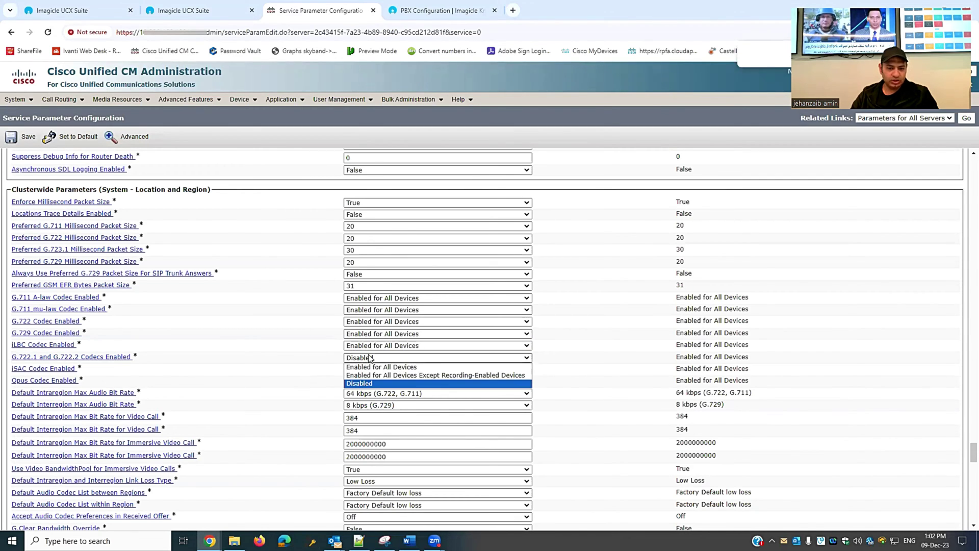
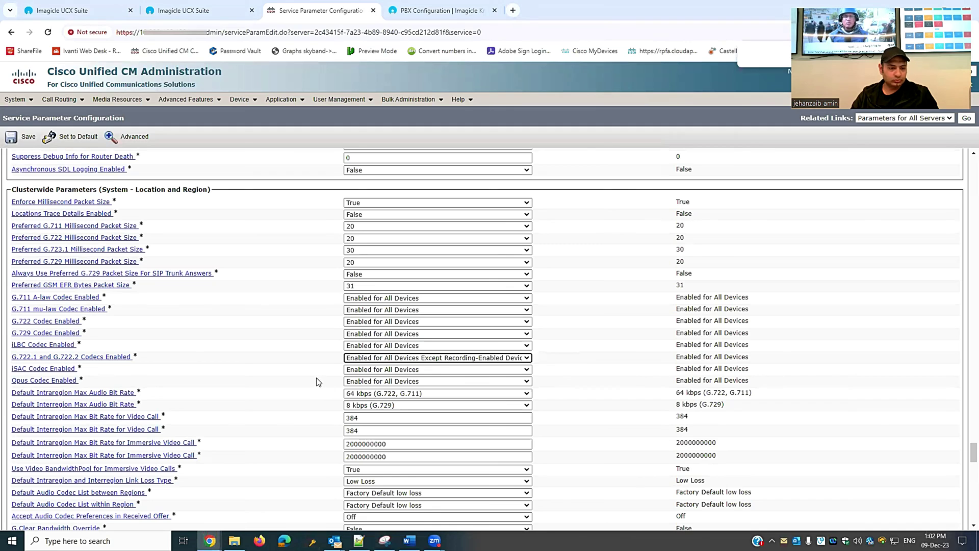
click(317, 381)
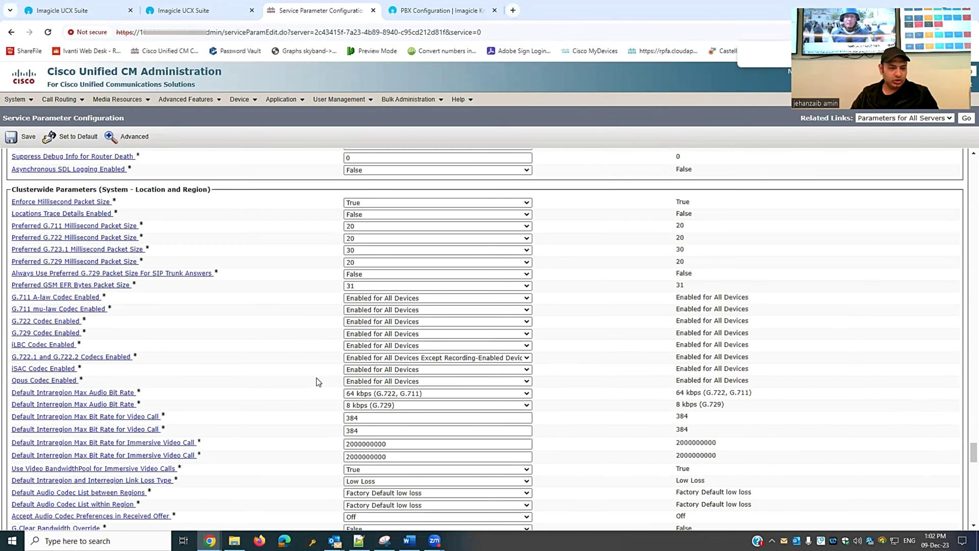
scroll(316, 381, down, 1)
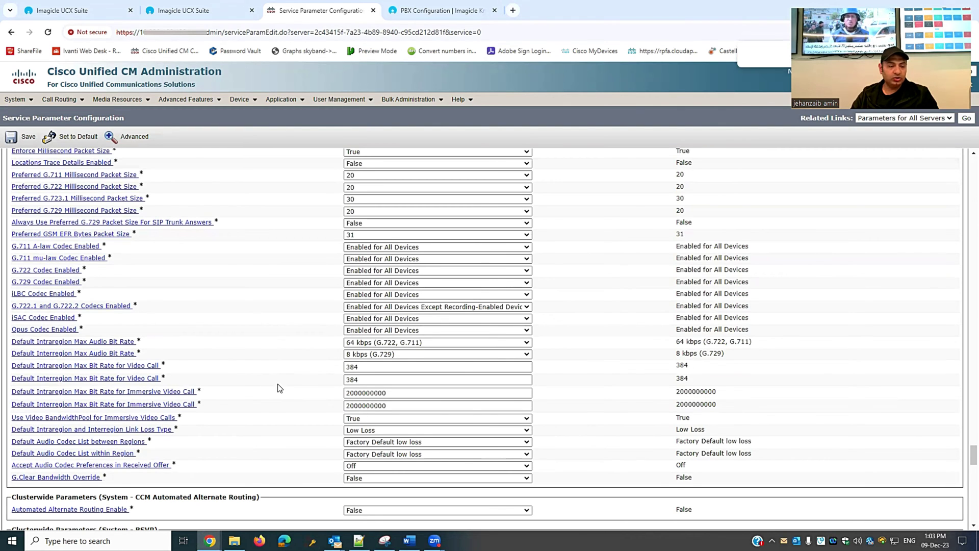
In the clusterwide Call Recording parameters, set the recording notification tones to Observed Target and Observed Connected Parties to True and save
scroll(279, 388, up, 4)
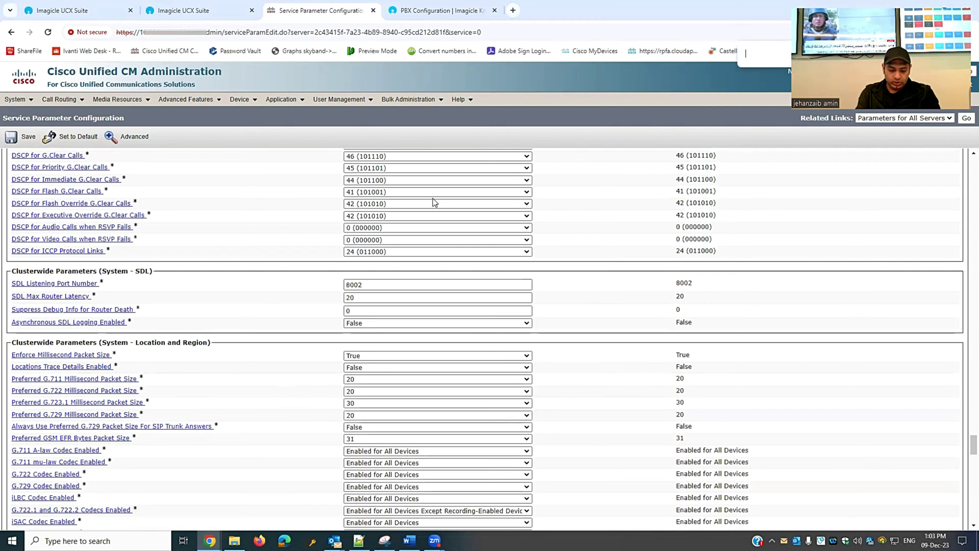
key(Return)
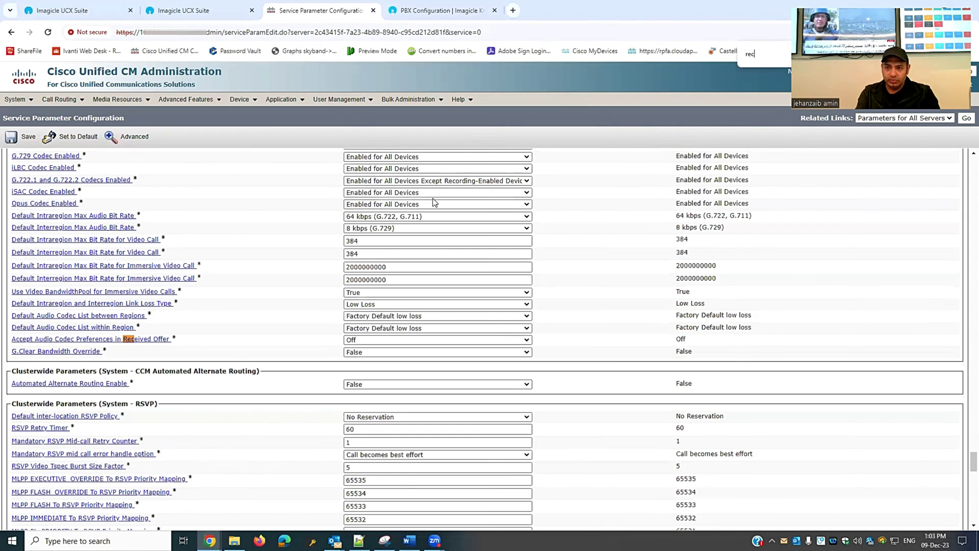
text(ording)
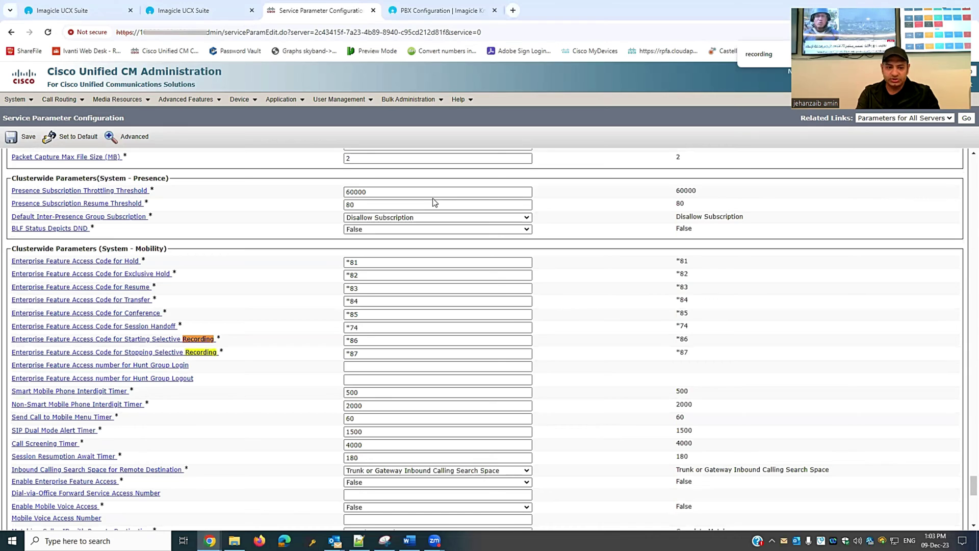
key(Return)
key(Return)
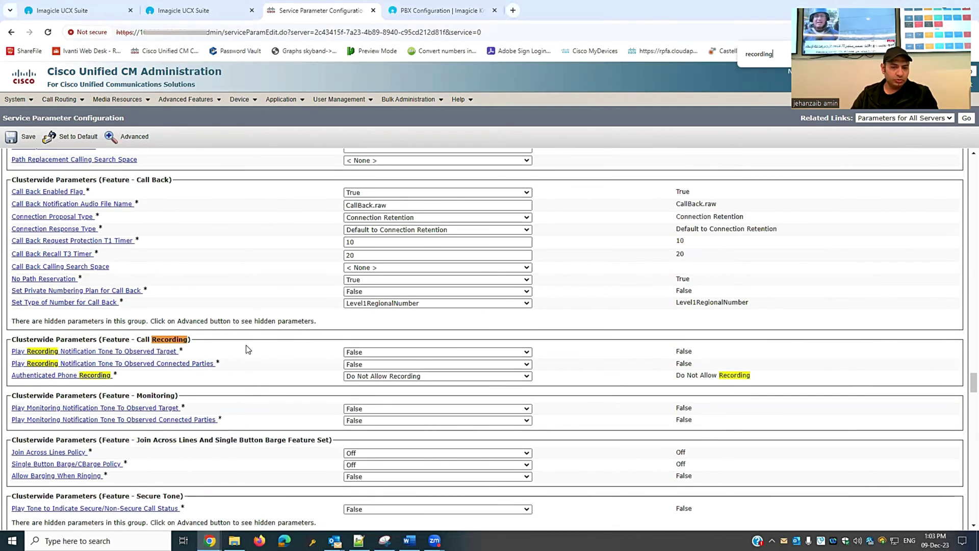
click(359, 353)
click(354, 361)
click(437, 364)
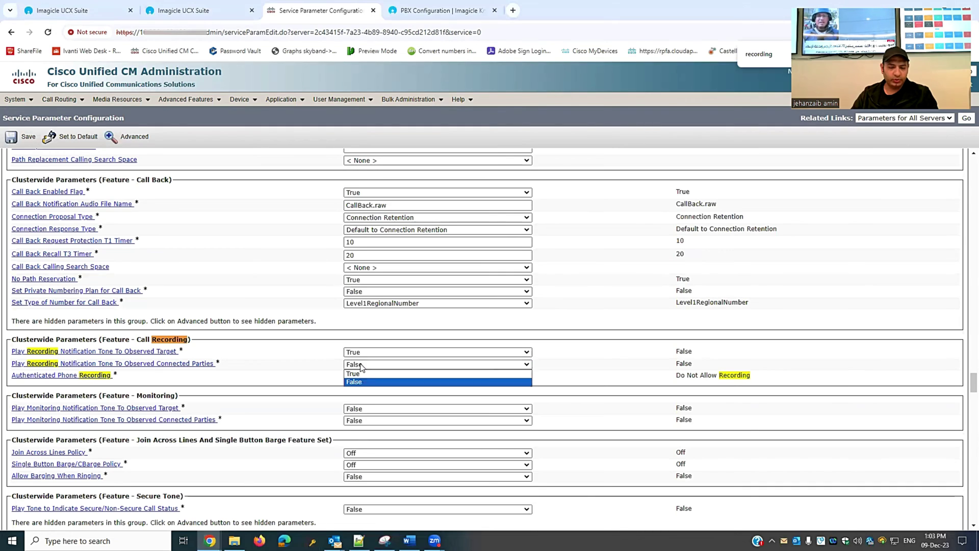
click(357, 373)
click(257, 304)
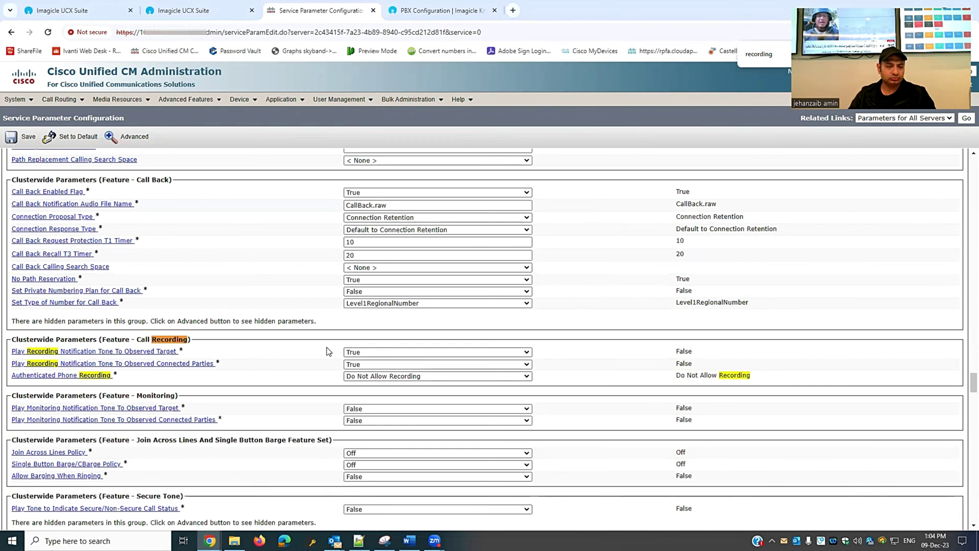
click(26, 138)
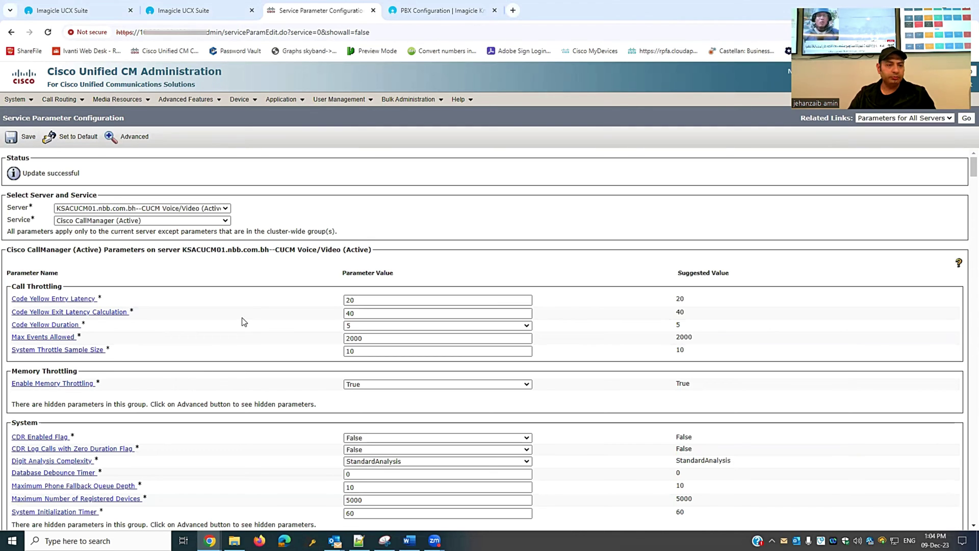
Add a new route pattern in Call Routing with 8500 as the pattern
mouse_move(59, 104)
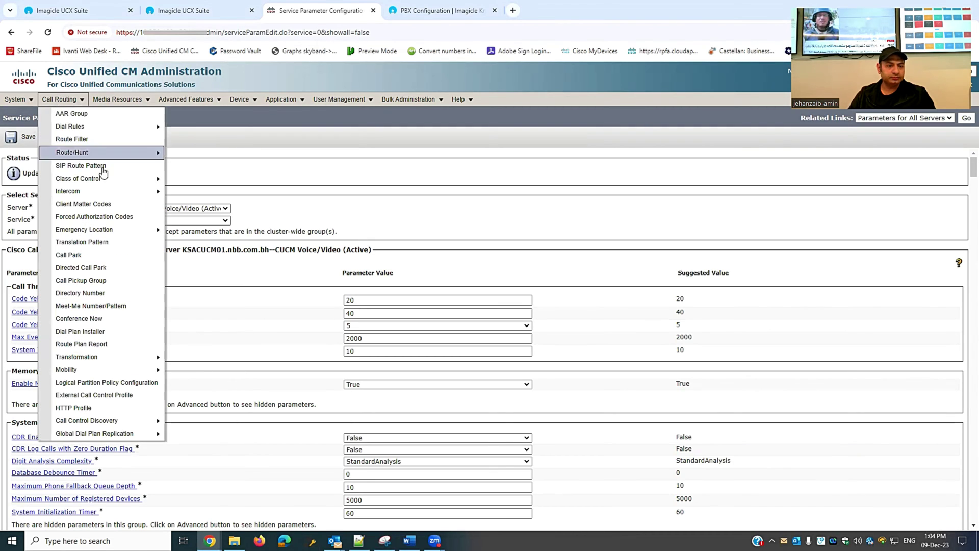
mouse_move(121, 129)
mouse_move(123, 158)
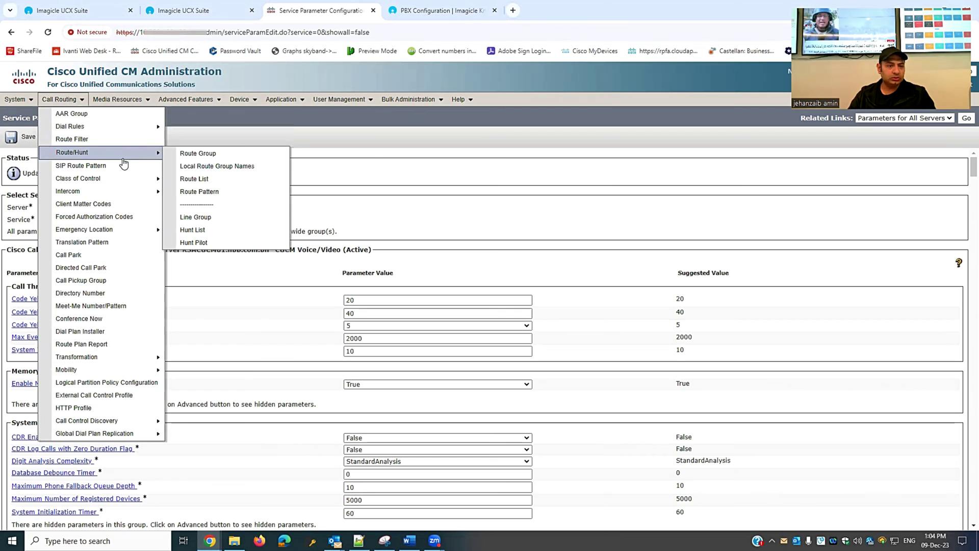
click(204, 192)
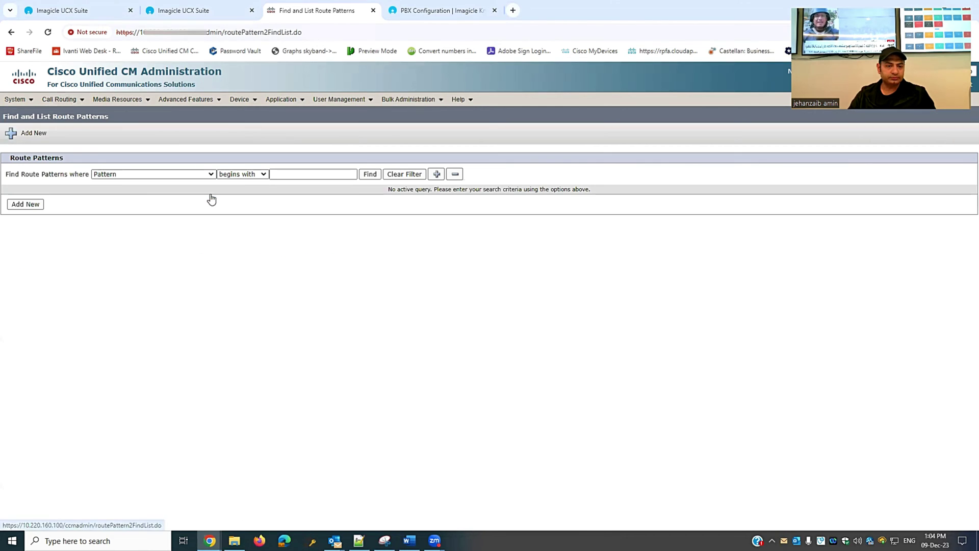
click(30, 205)
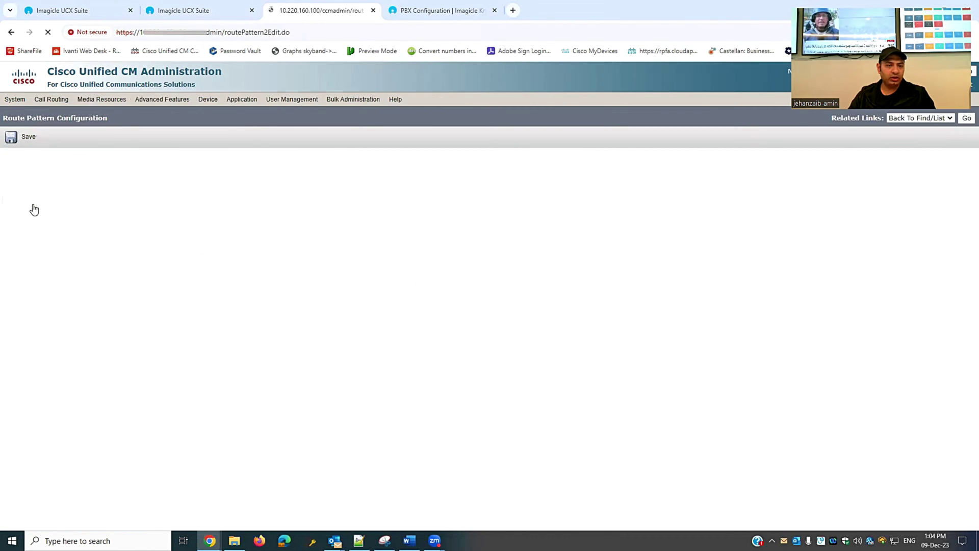
click(185, 209)
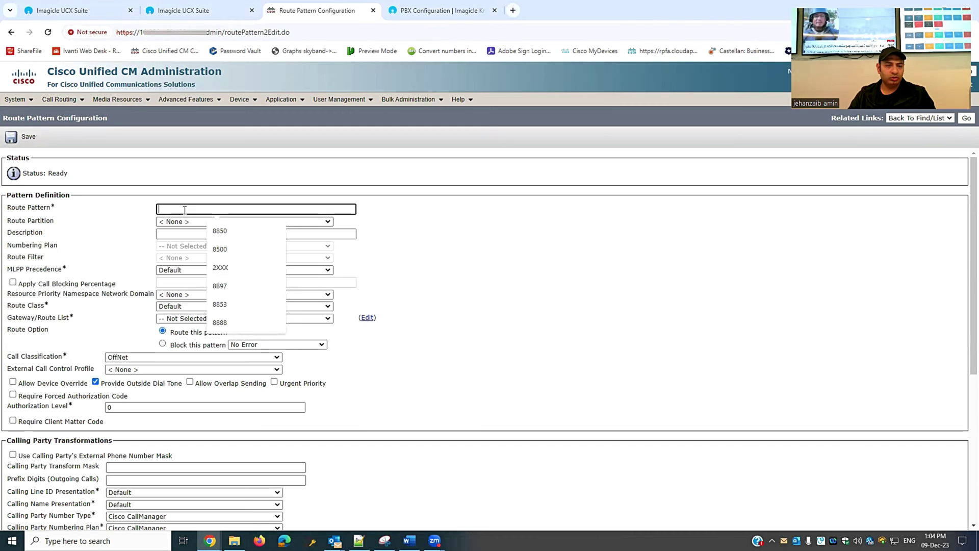
key(Down)
key(Down)
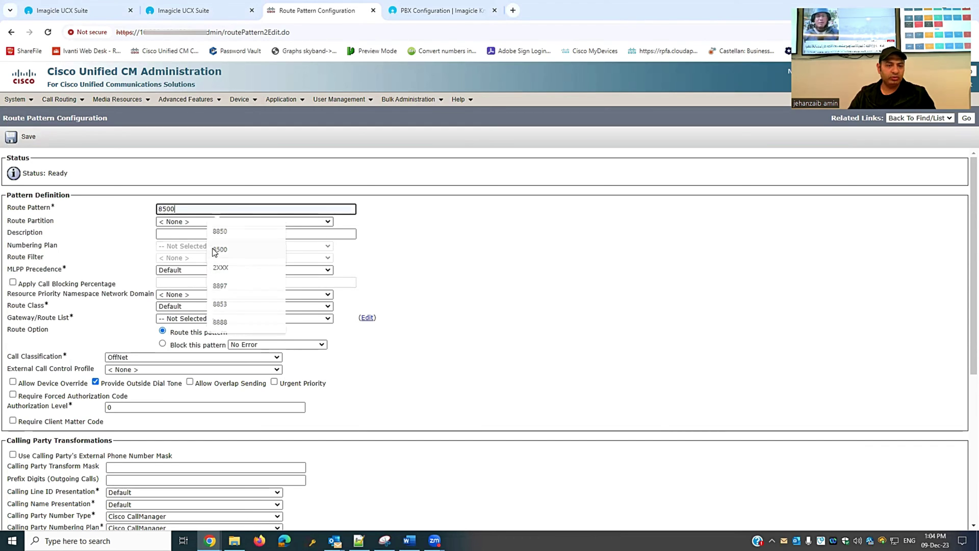
key(Return)
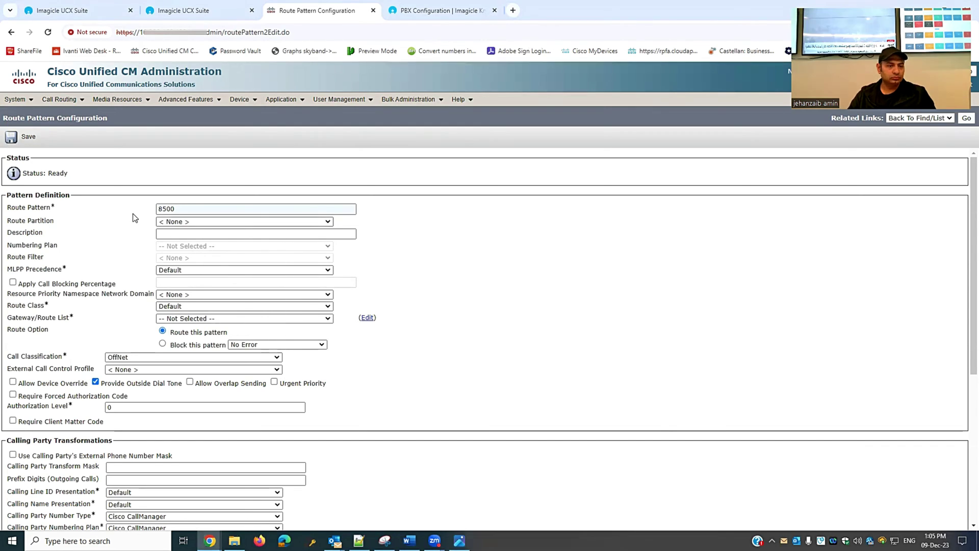
Assign the Internal_PT route partition and the Imagical_SIP_Trunk gateway to route pattern 8500, and save it, accepting the authorization code prompt
click(195, 223)
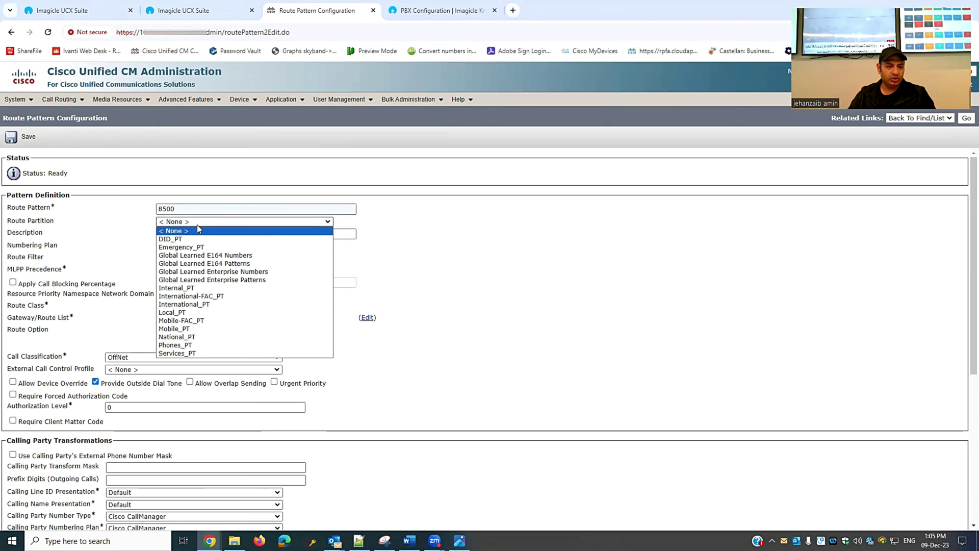
click(199, 288)
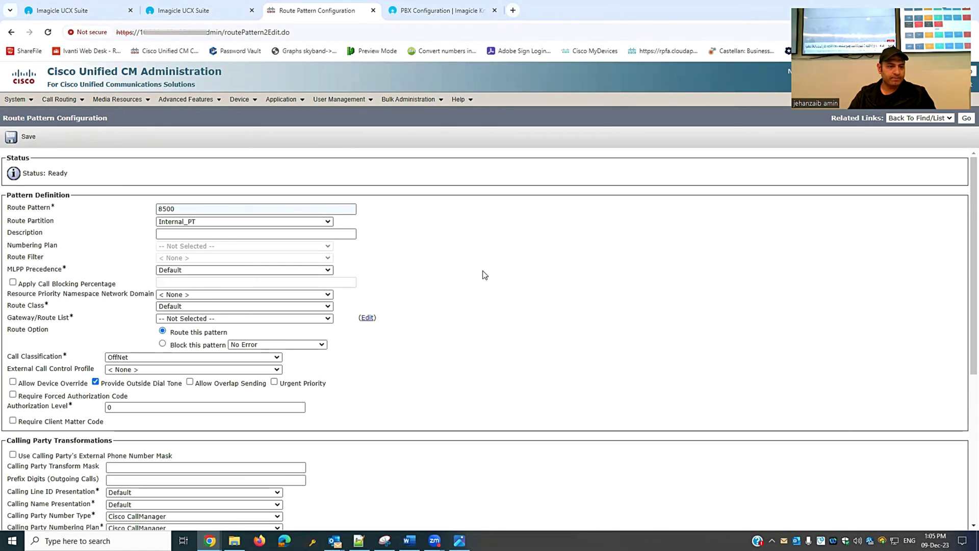
click(188, 320)
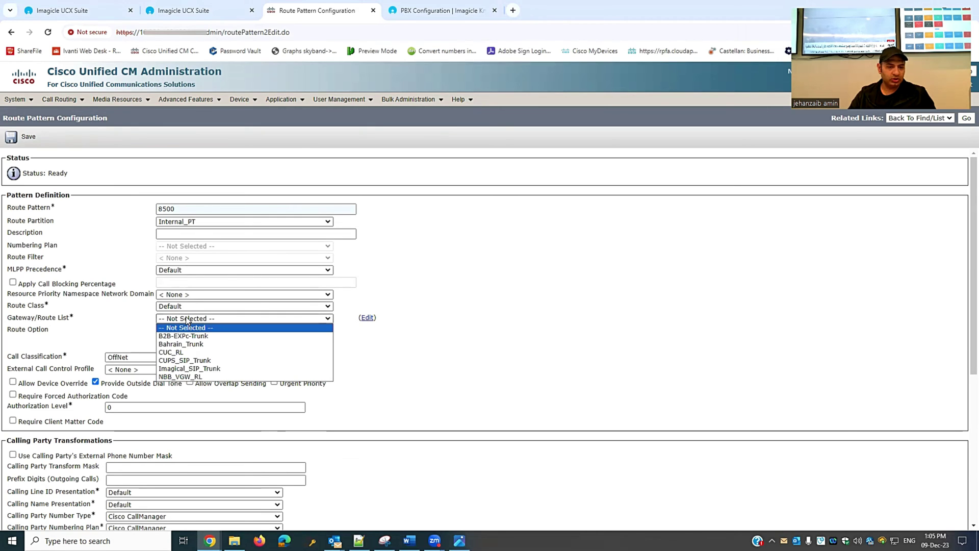
click(180, 369)
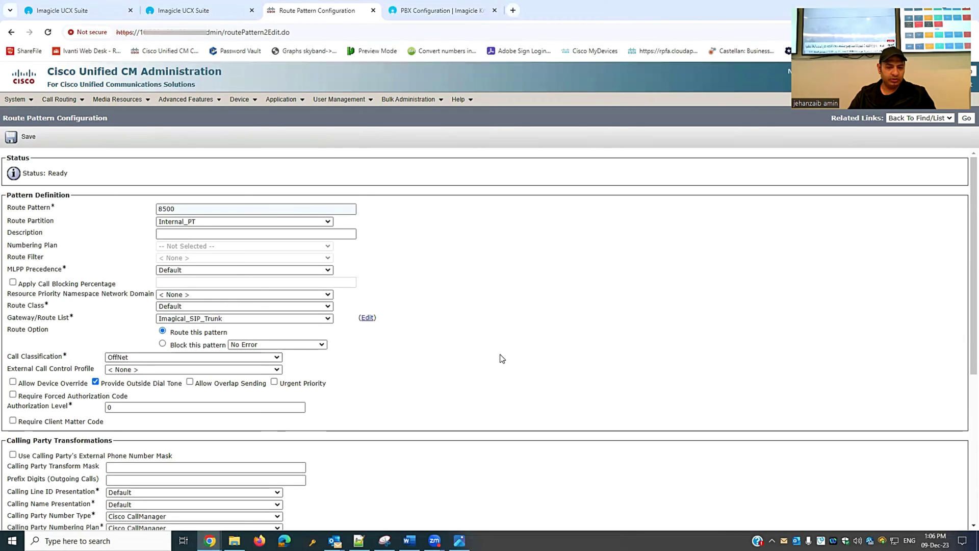
scroll(520, 376, down, 5)
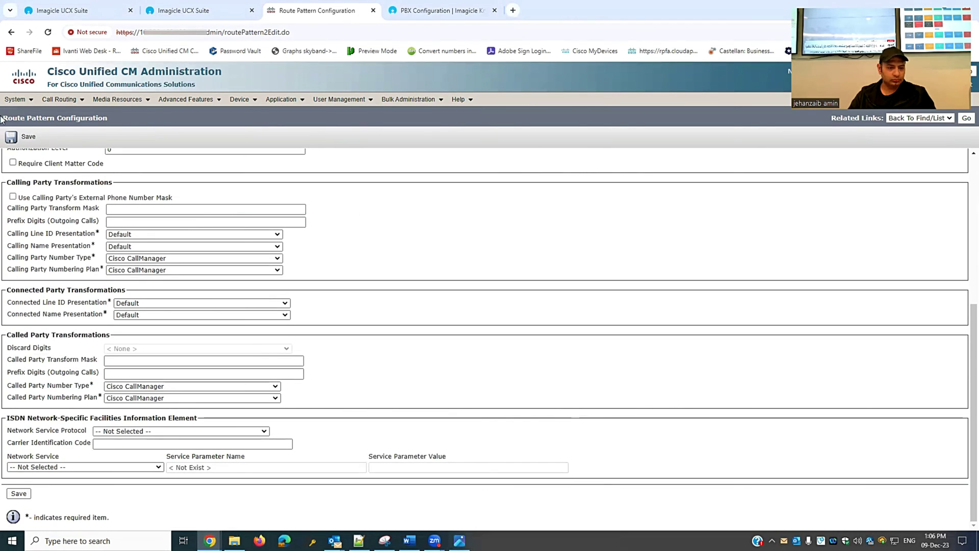
click(23, 136)
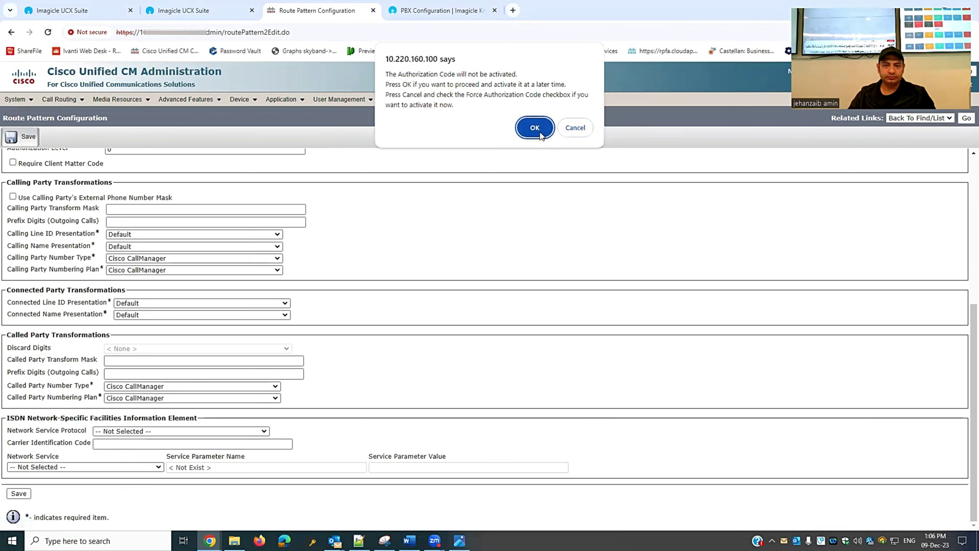
click(534, 128)
click(567, 104)
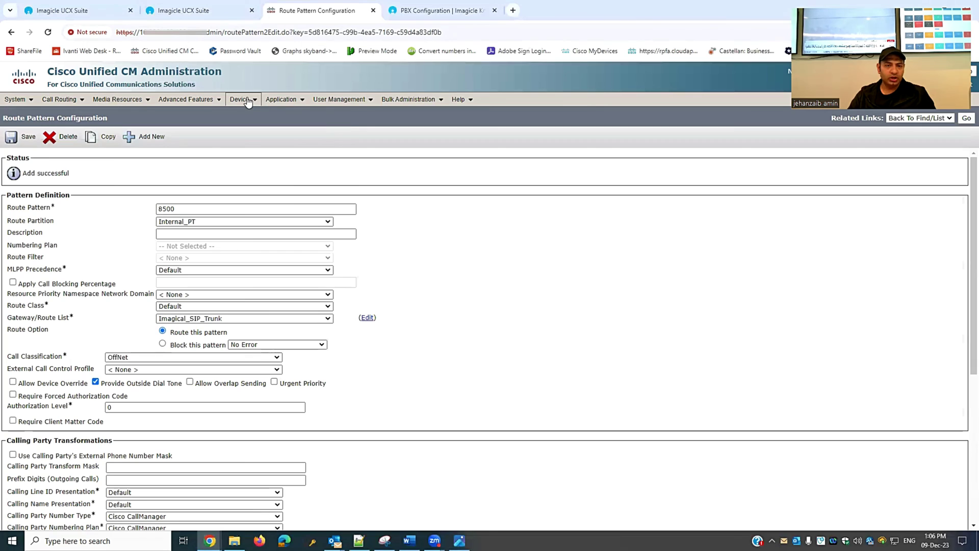
Add a new recording profile in the device settings and name it "Imagical Call recording Profile"
mouse_move(248, 102)
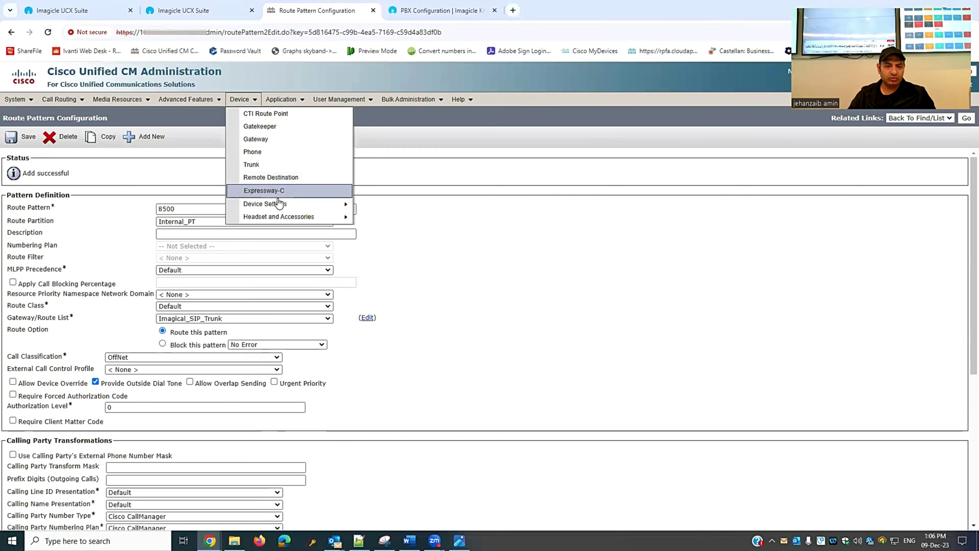
mouse_move(279, 206)
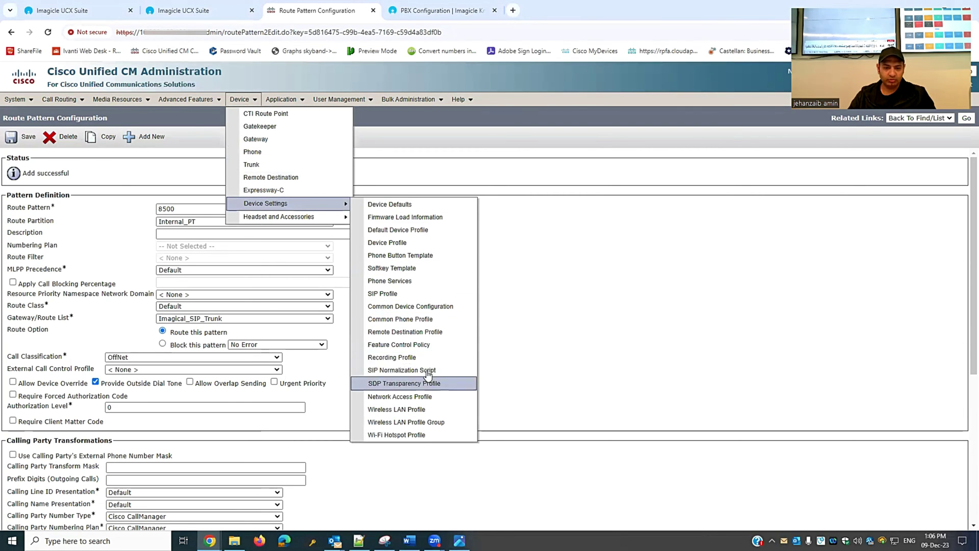
click(400, 357)
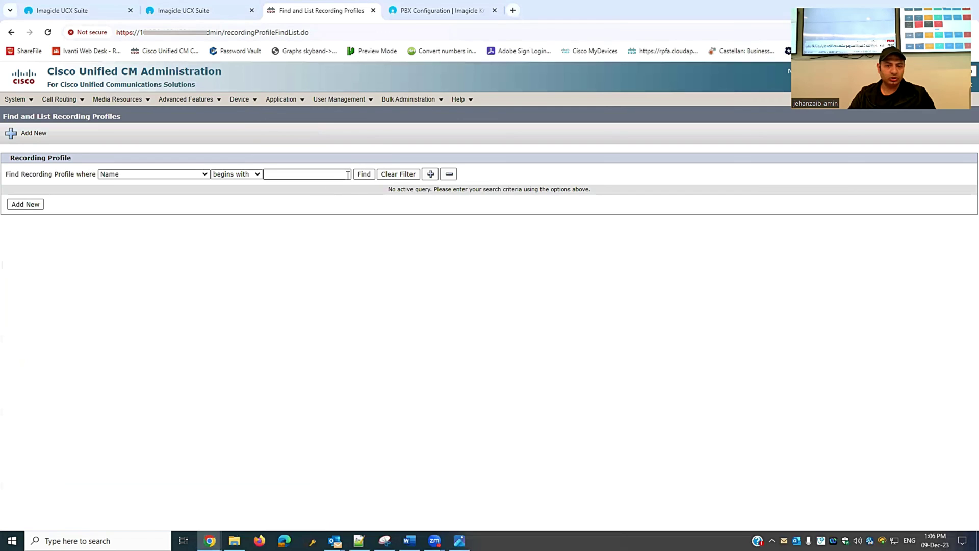
click(364, 175)
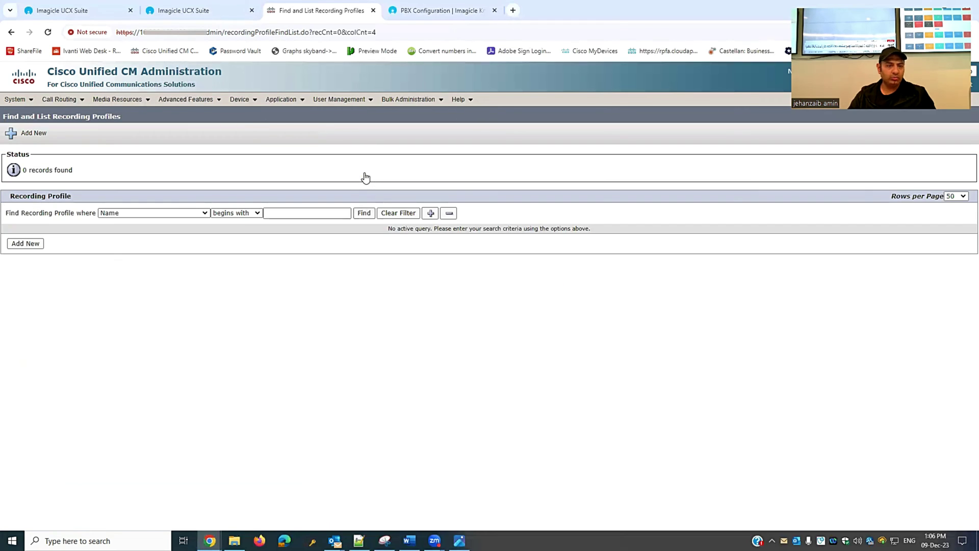
click(38, 247)
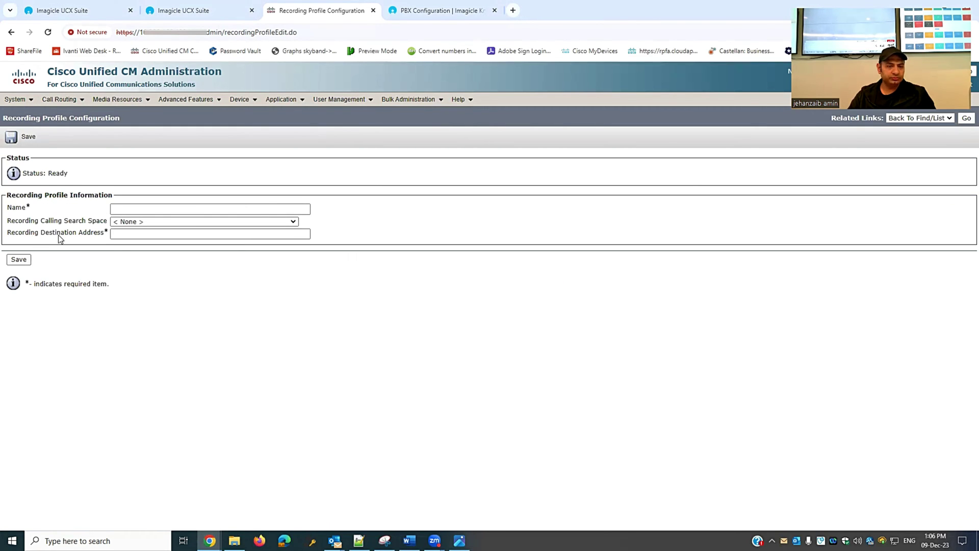
text(Imagical Call rec)
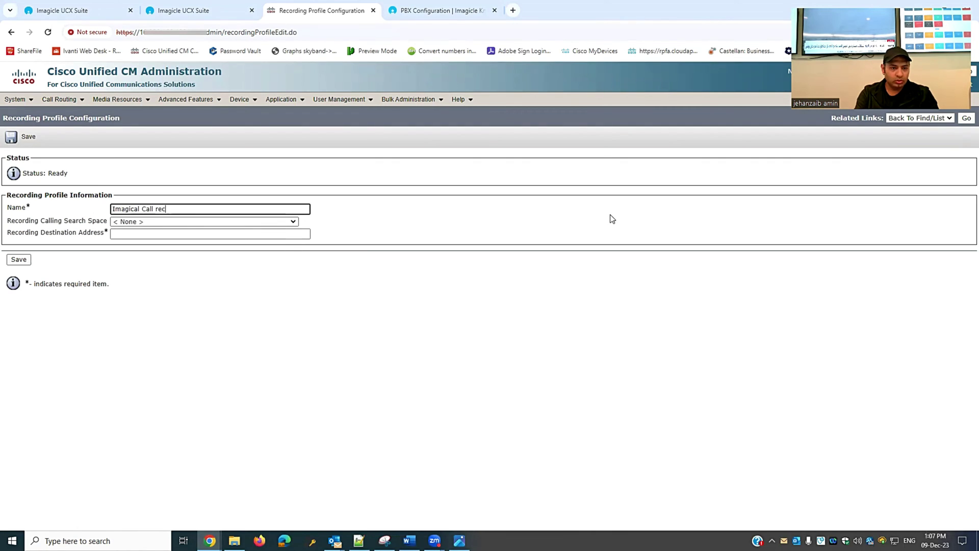
text(ording Profile)
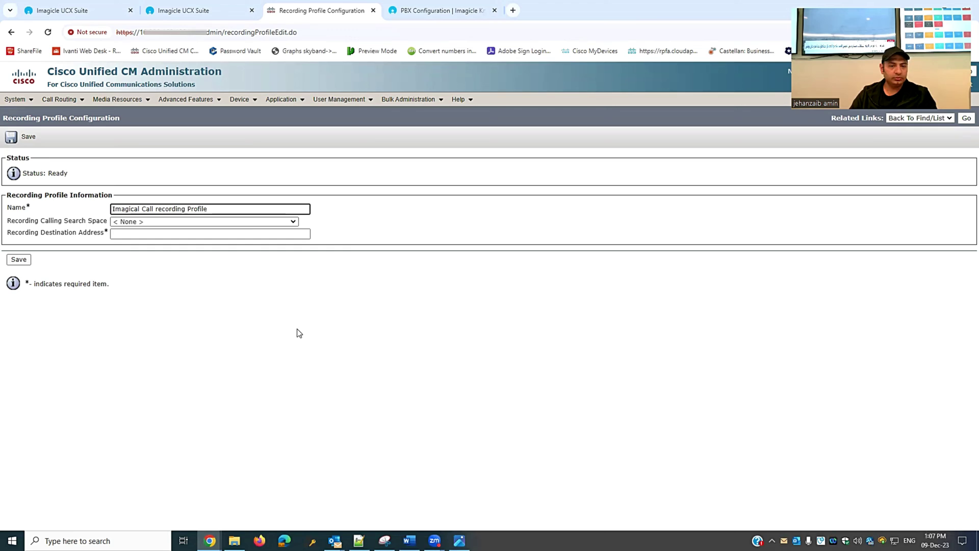
click(297, 332)
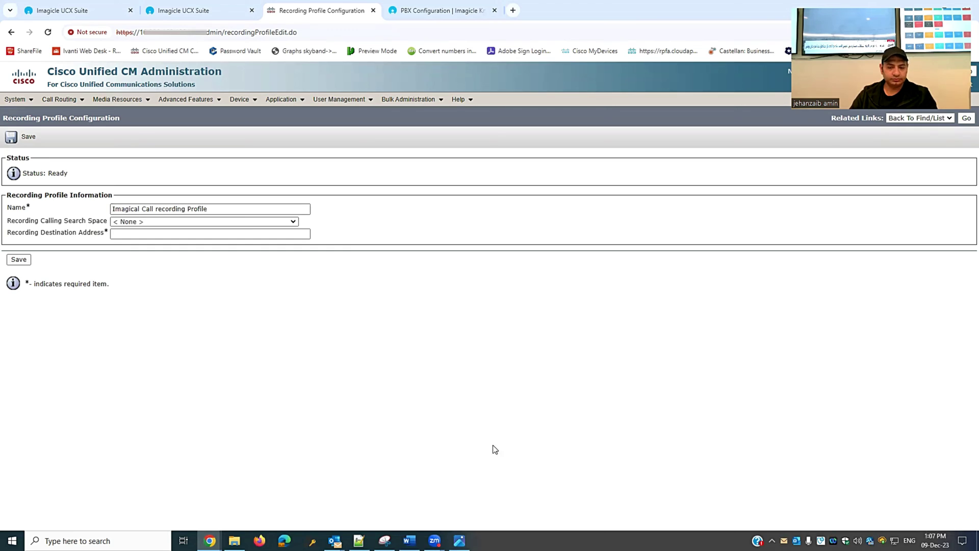
Set the profile's recording calling search space to Internal_CSS and its recording destination address to 8500, and save it
click(140, 225)
click(139, 238)
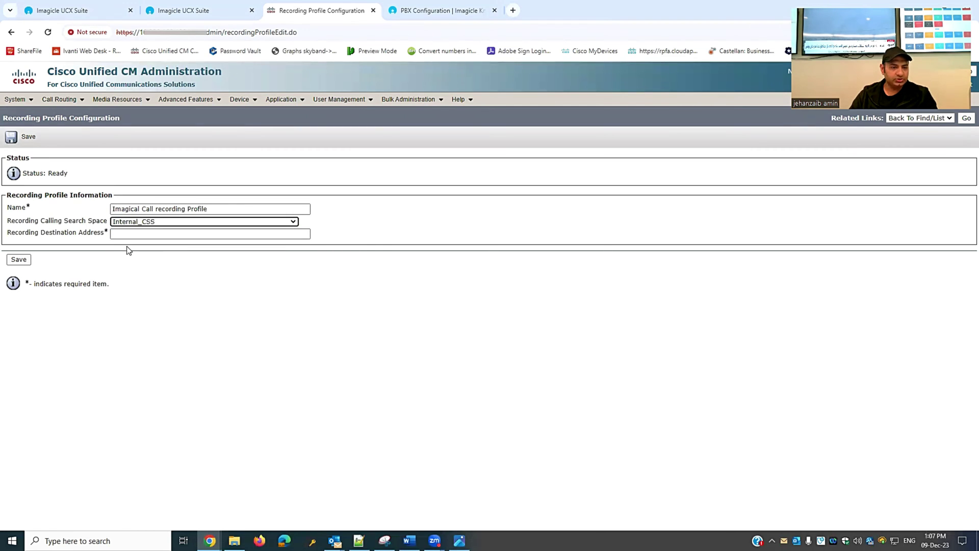
click(138, 233)
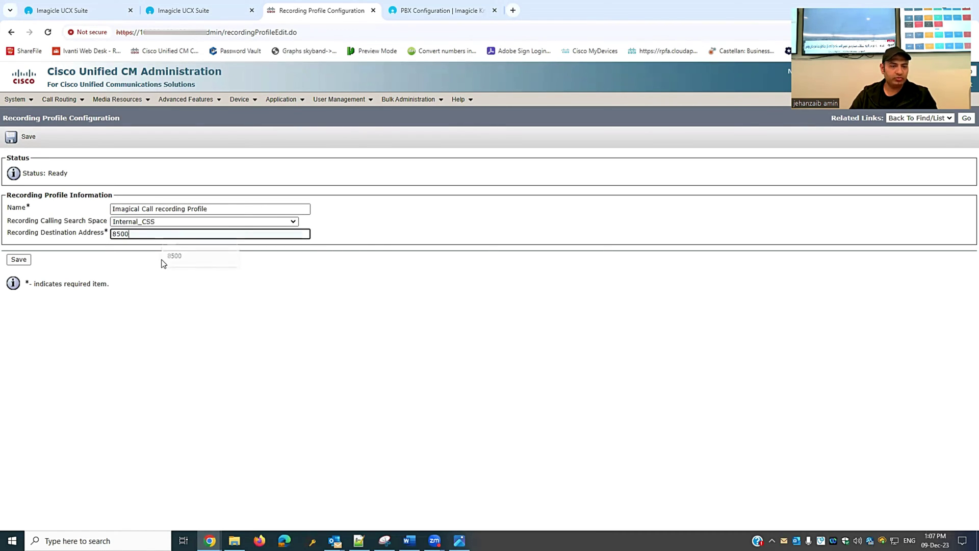
click(160, 257)
click(18, 259)
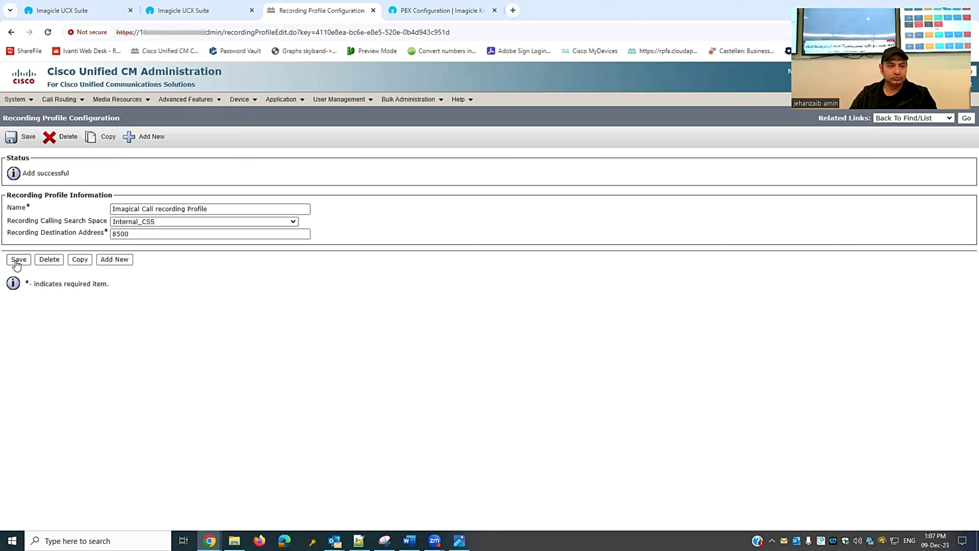
Open the configuration of the Imagical_SIP_Trunk from the trunk list
click(244, 100)
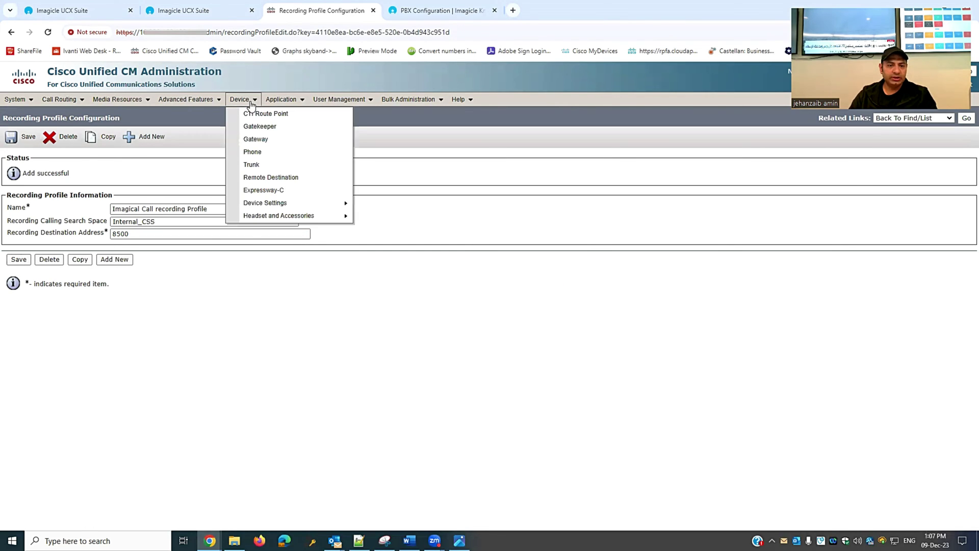
click(261, 166)
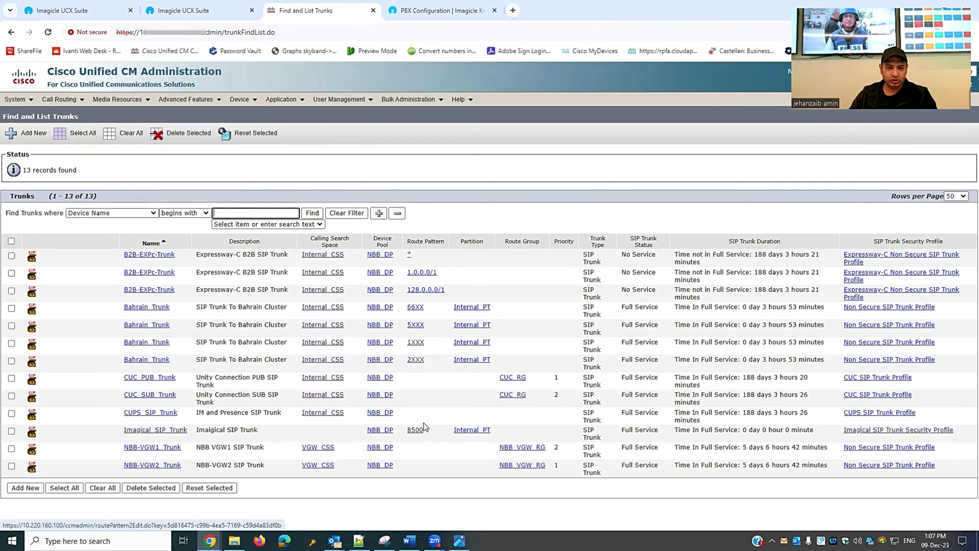
click(147, 433)
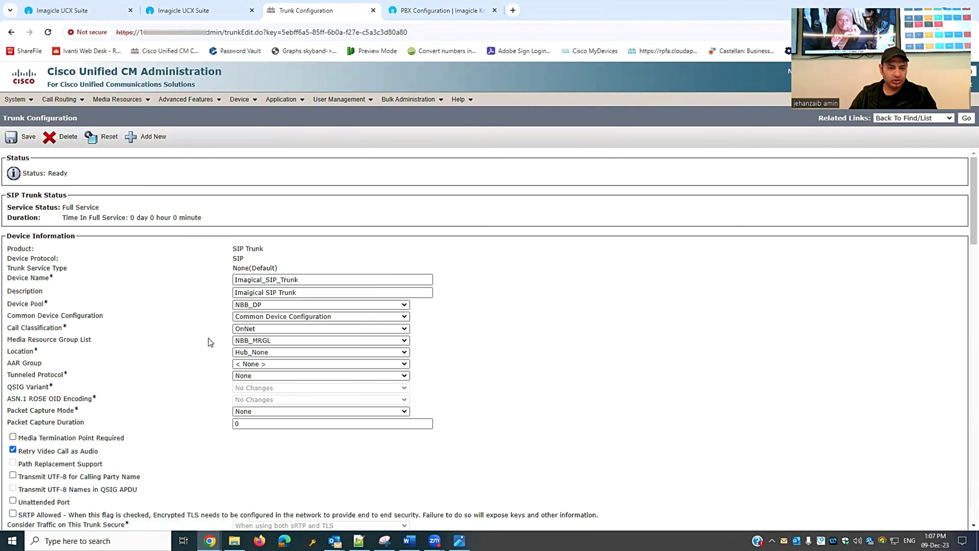
Review the SIP trunk's call routing settings, destination address, security profile and SIP profile
scroll(155, 374, down, 4)
scroll(154, 376, down, 5)
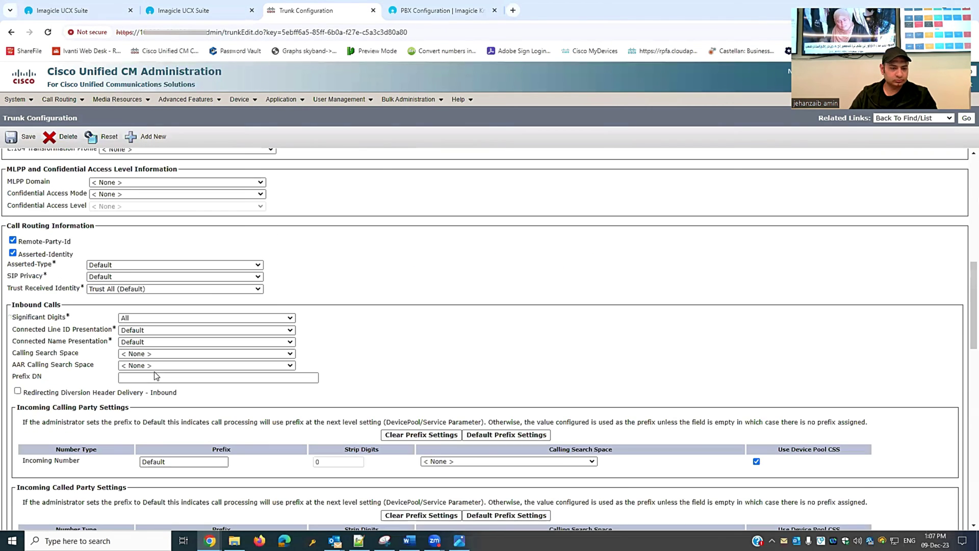
scroll(155, 375, down, 12)
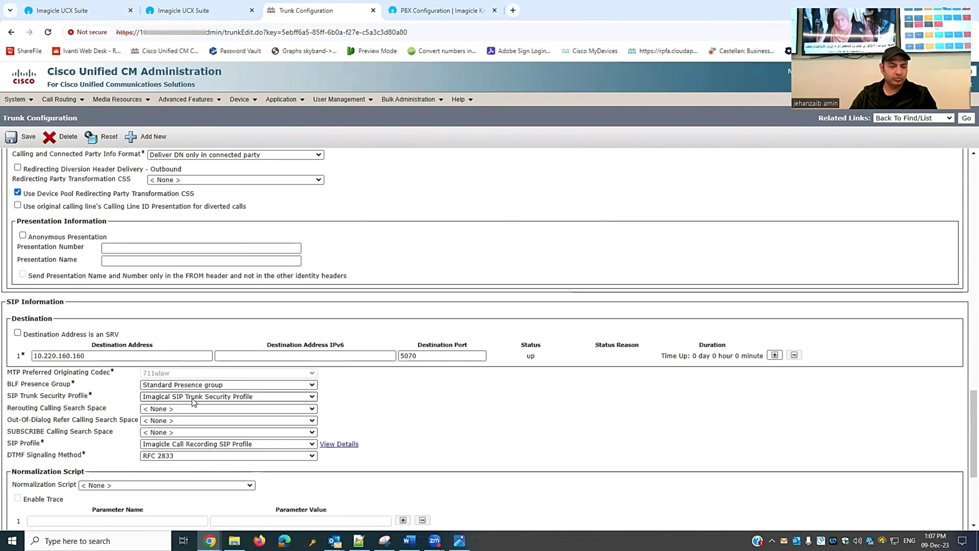
scroll(317, 337, up, 20)
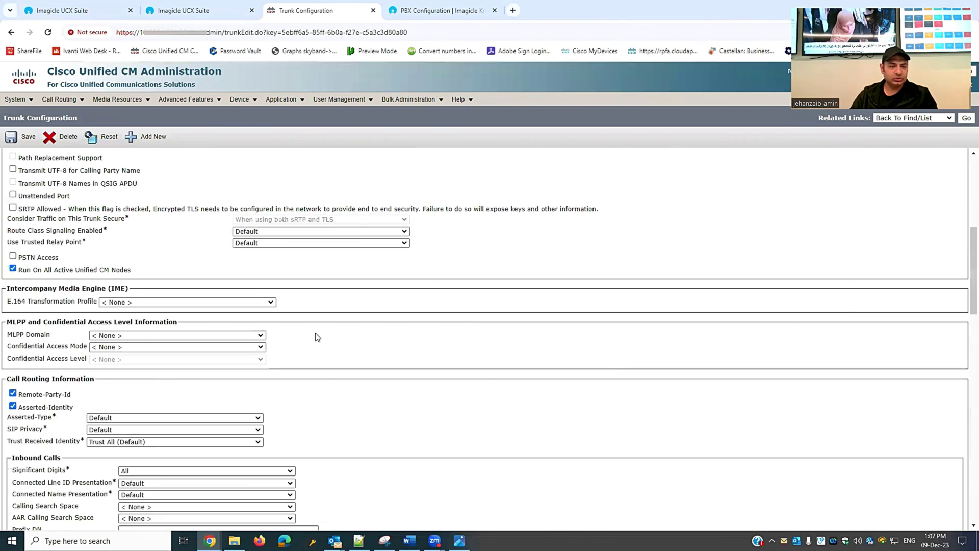
scroll(316, 336, up, 2)
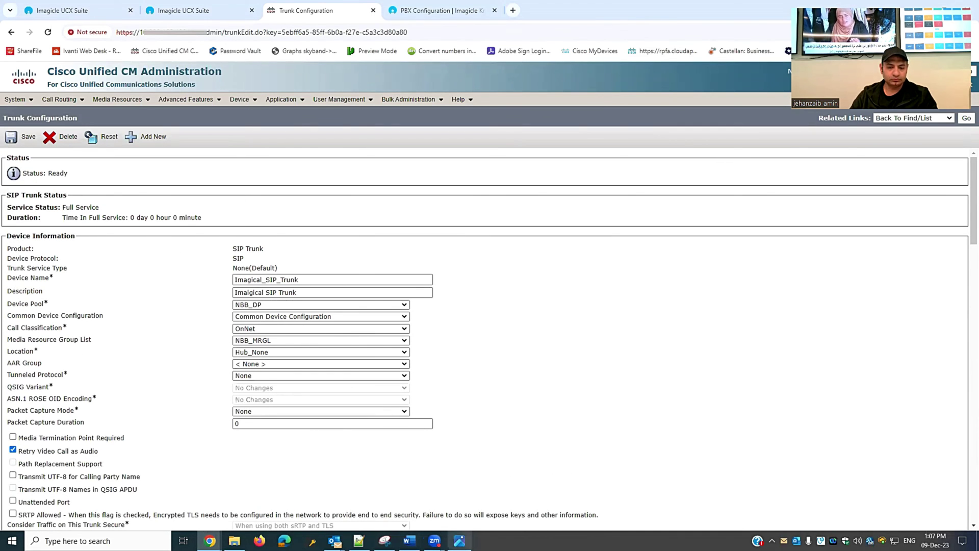
Find the phone by the user's directory number in the phone list and open its configuration
click(240, 99)
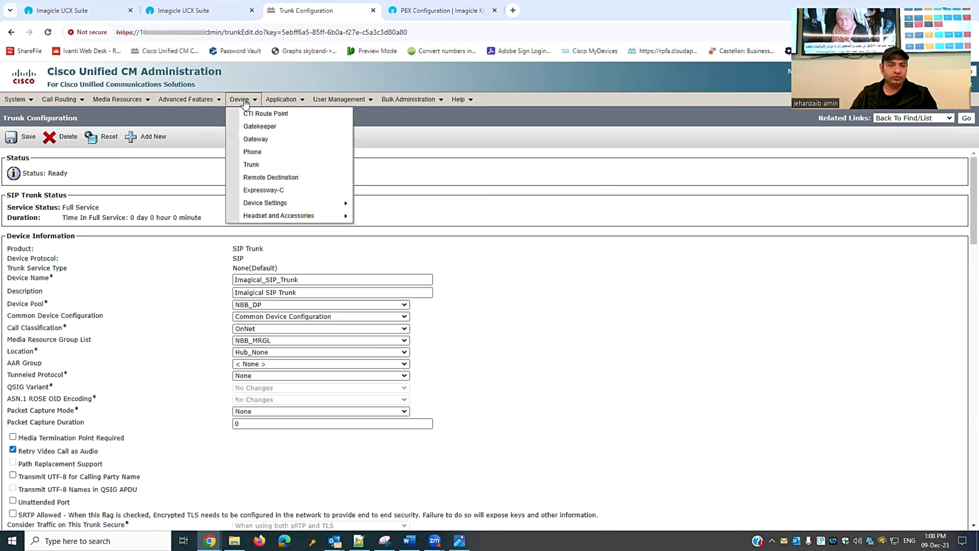
click(248, 153)
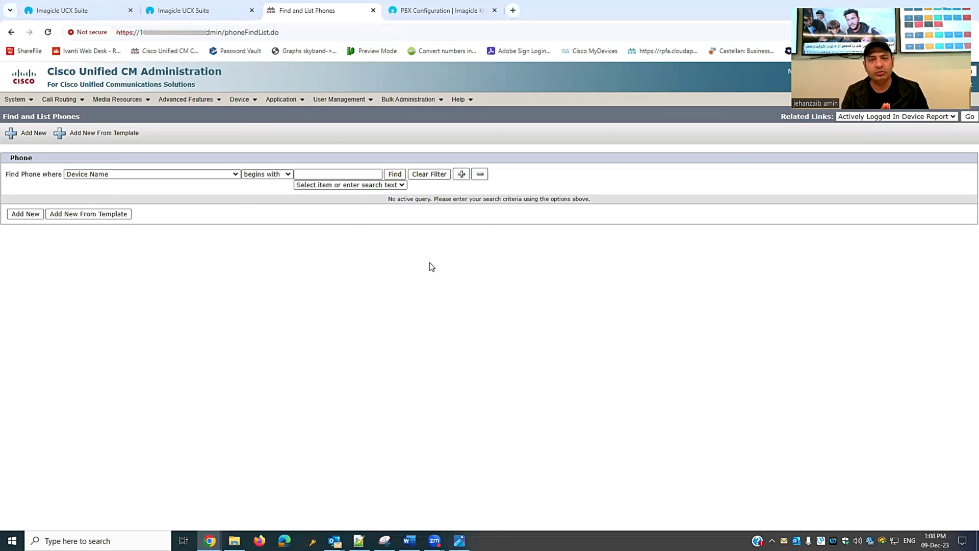
click(195, 175)
click(130, 199)
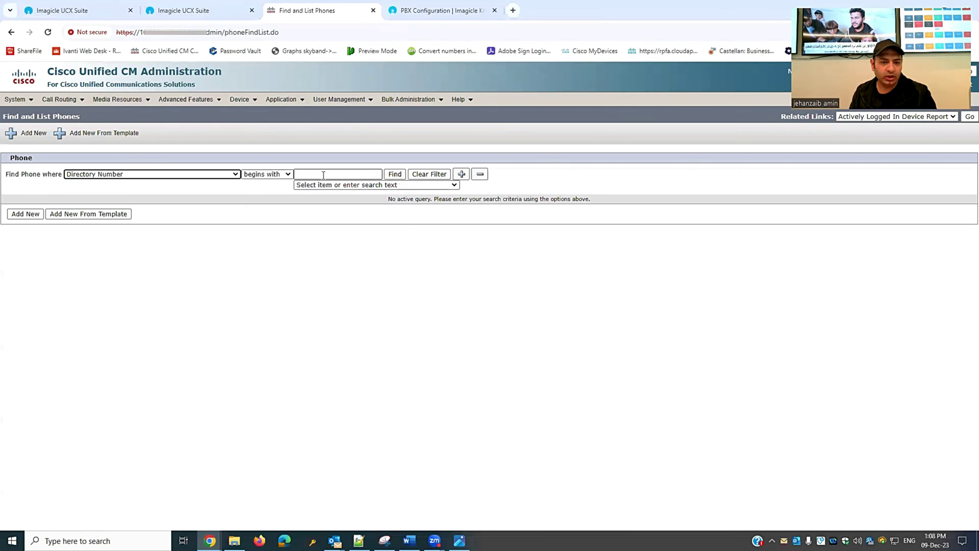
text(8880)
key(Return)
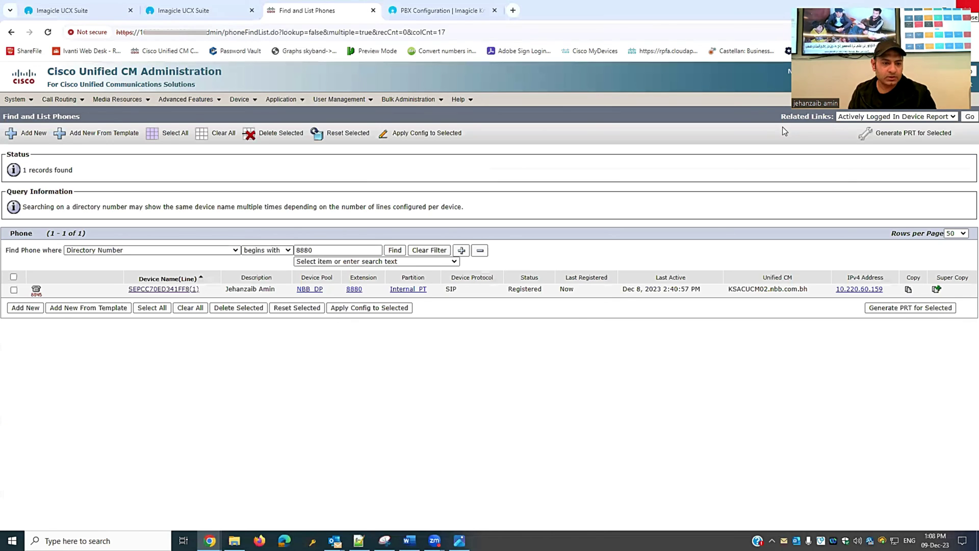
click(176, 289)
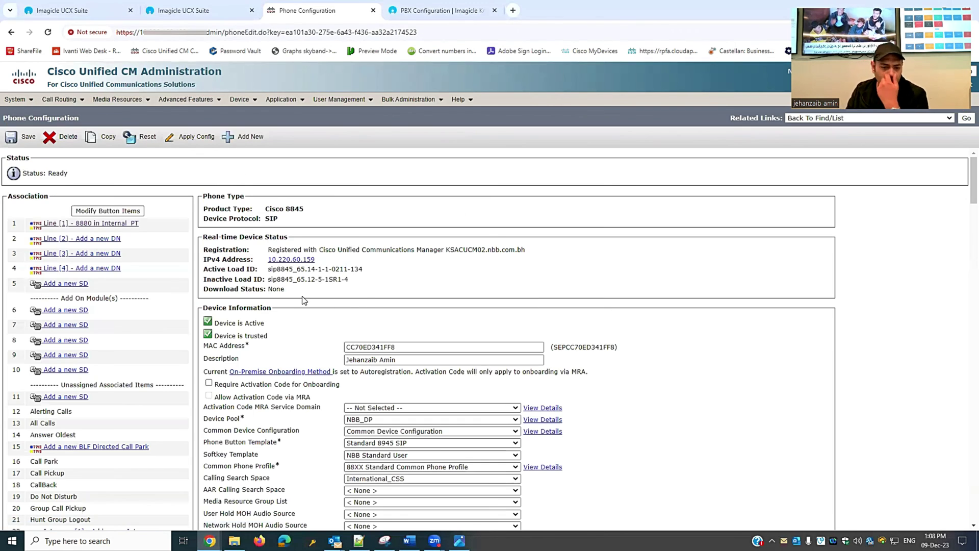
Set the phone's Built In Bridge to On, save the phone, and open the configuration of its line 1
scroll(367, 311, down, 5)
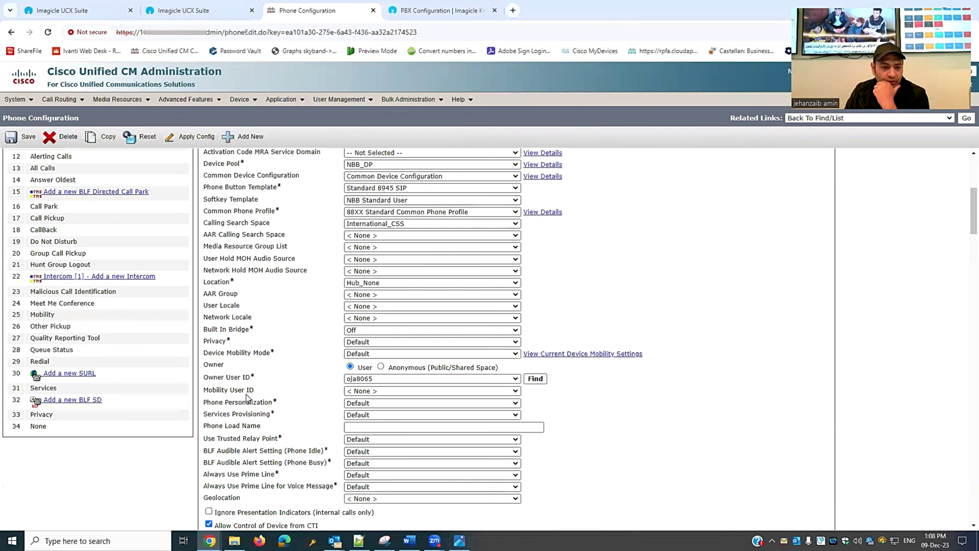
click(383, 331)
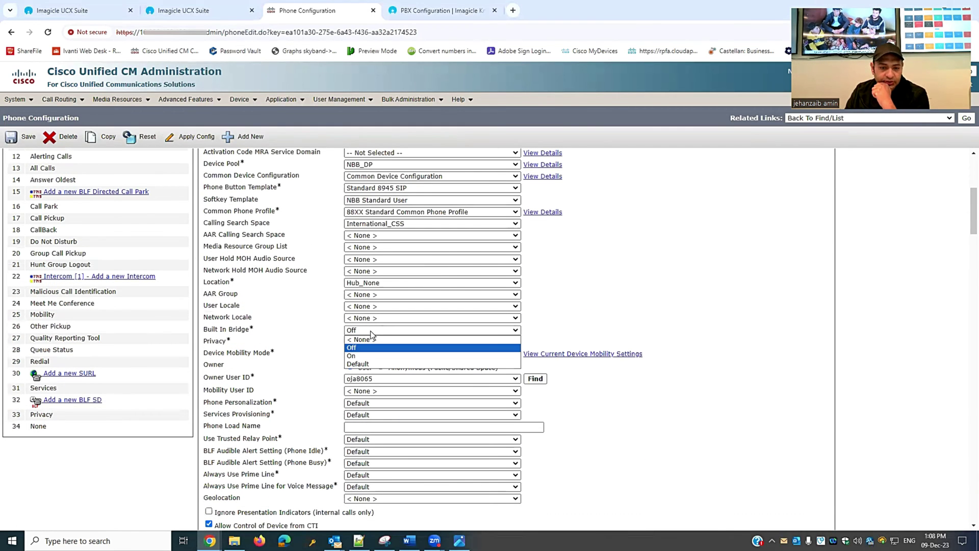
click(357, 355)
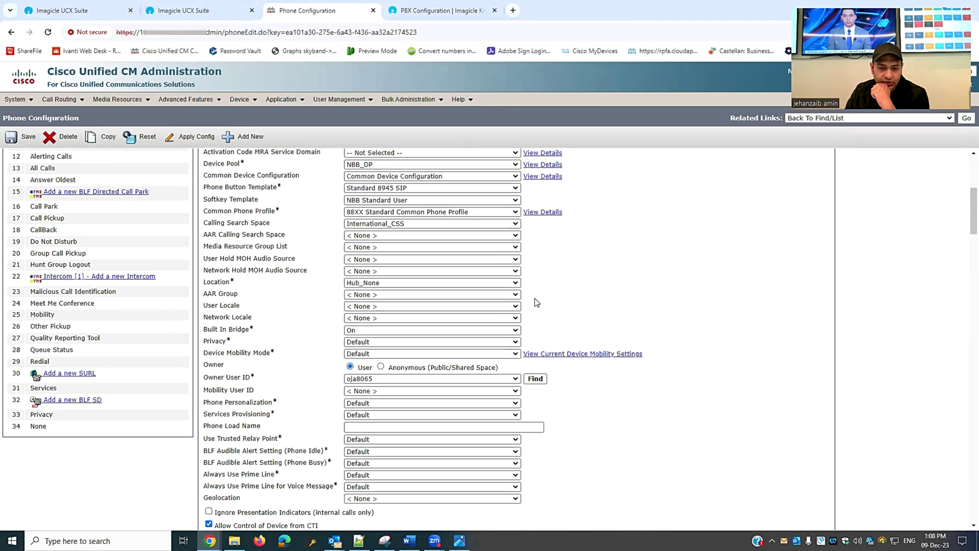
scroll(185, 313, up, 5)
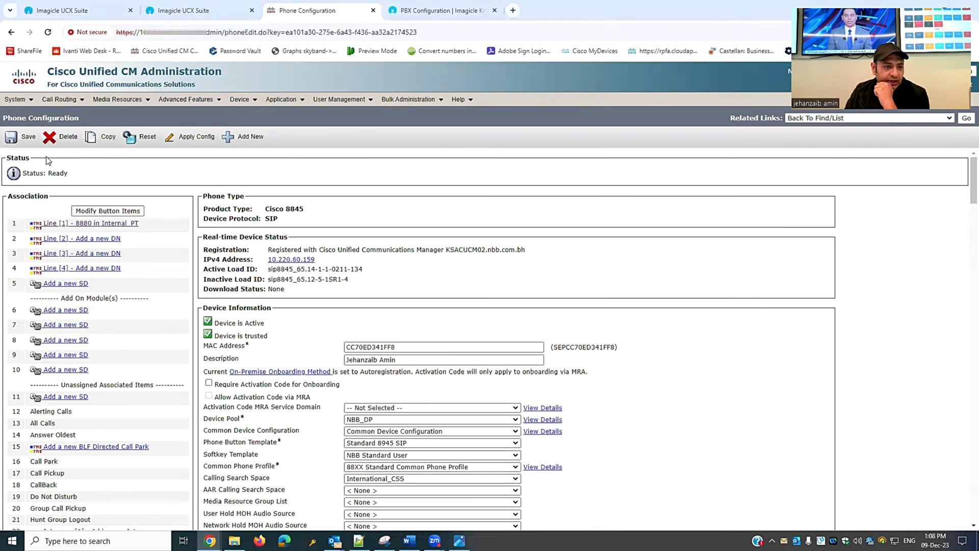
click(25, 148)
click(566, 108)
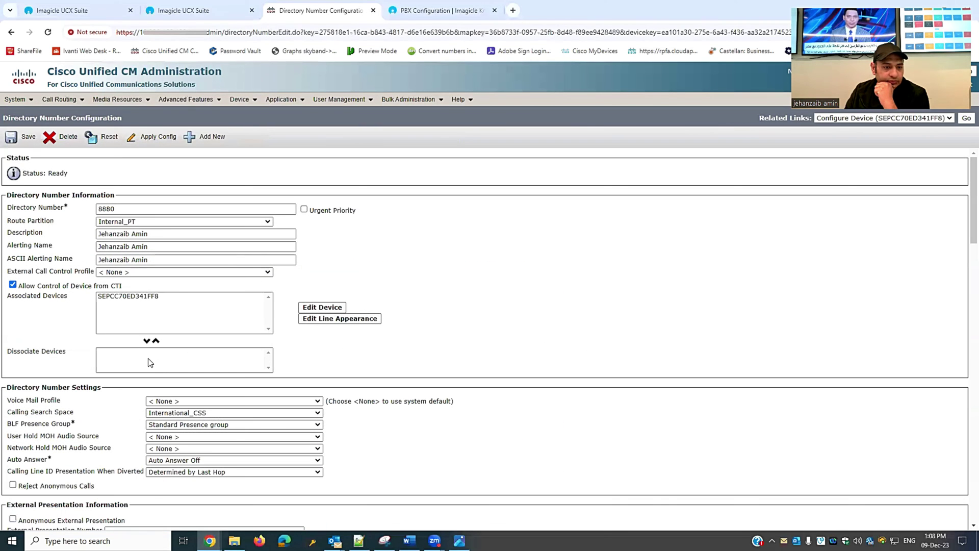
Set the recording option of line 1 to Automatic Call Recording Enabled and accept the recording profile prompt
scroll(73, 339, down, 18)
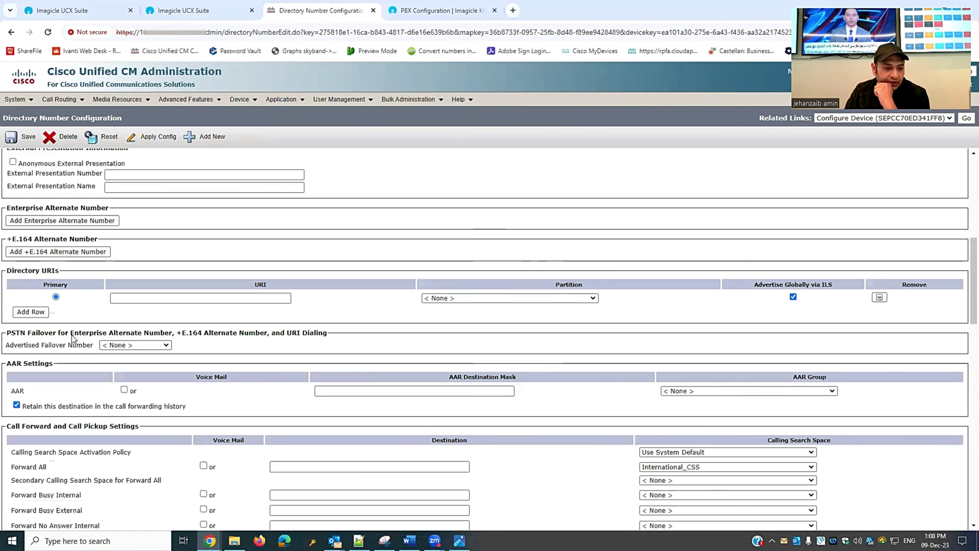
scroll(75, 338, down, 4)
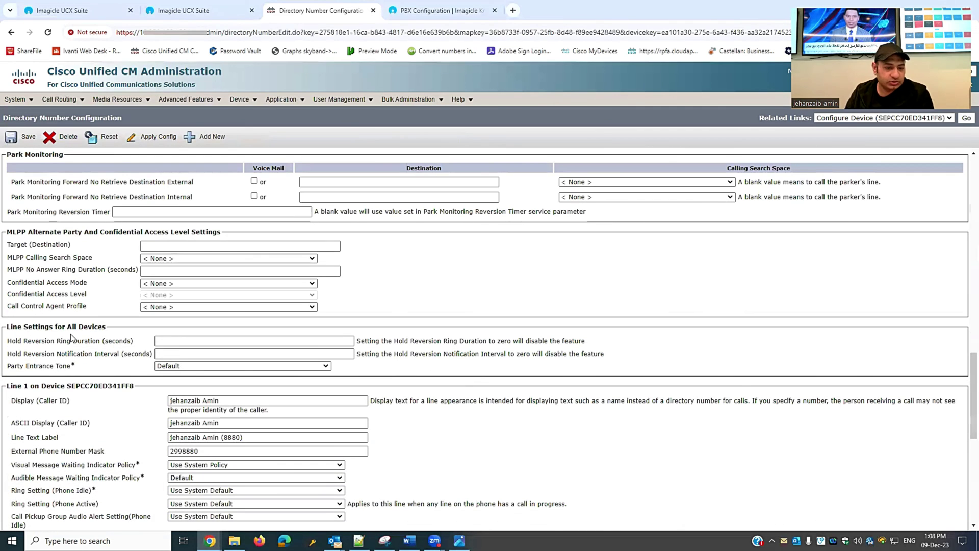
scroll(72, 337, down, 3)
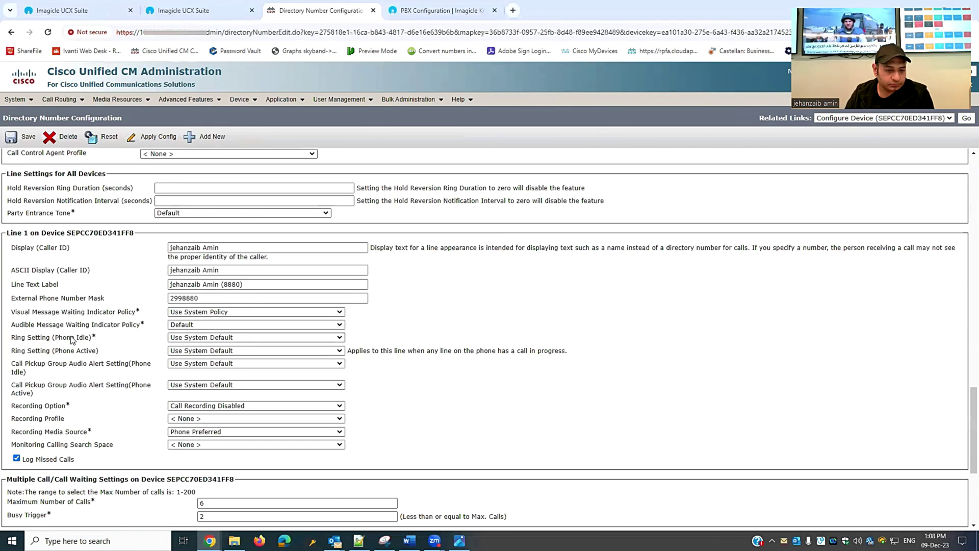
scroll(106, 419, down, 2)
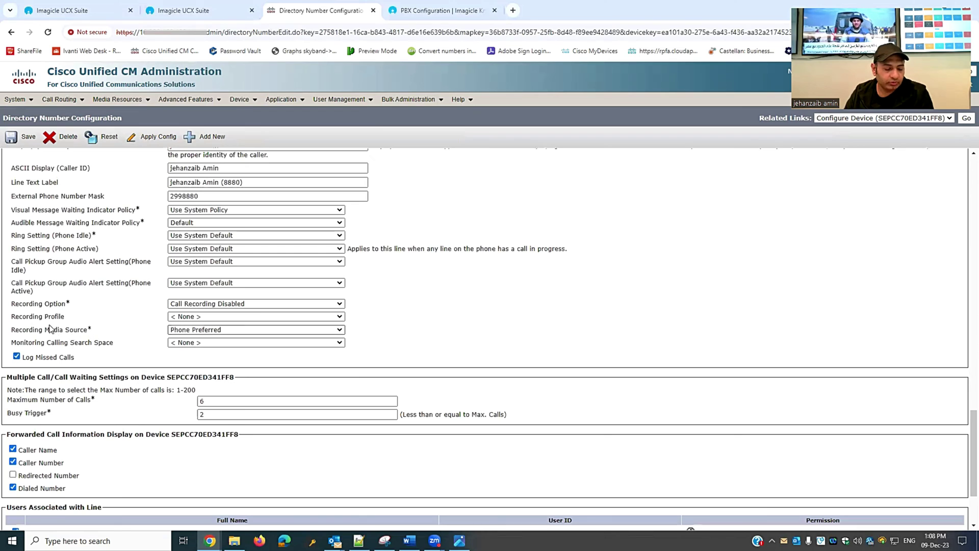
click(220, 304)
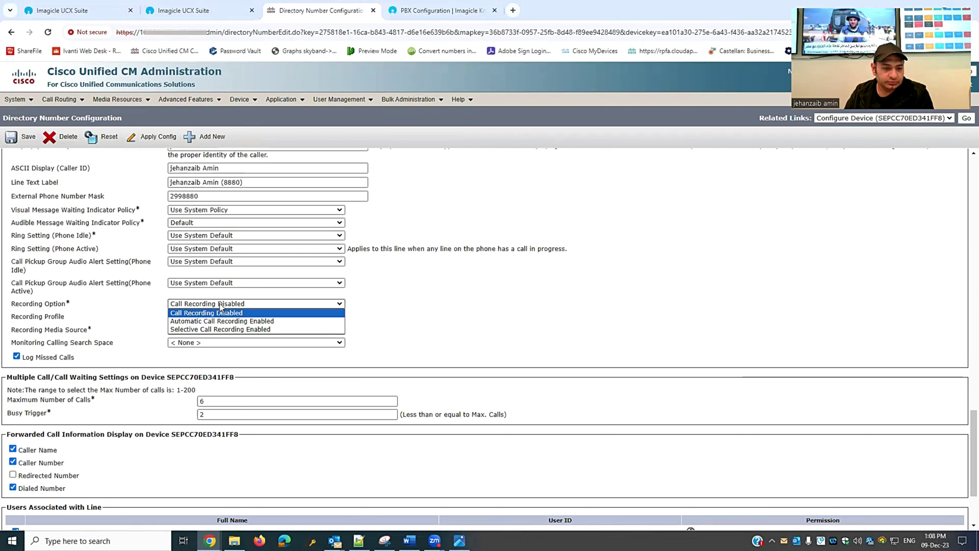
click(243, 321)
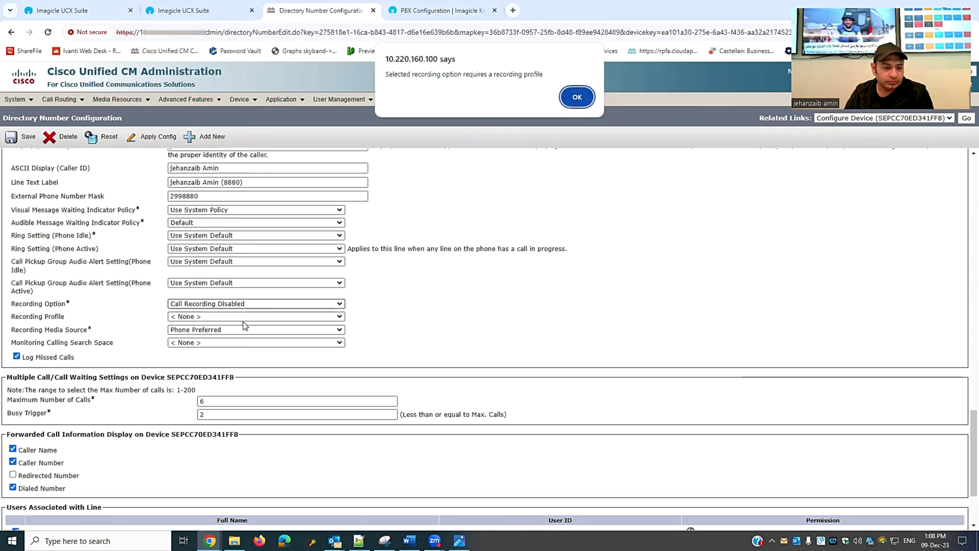
click(577, 94)
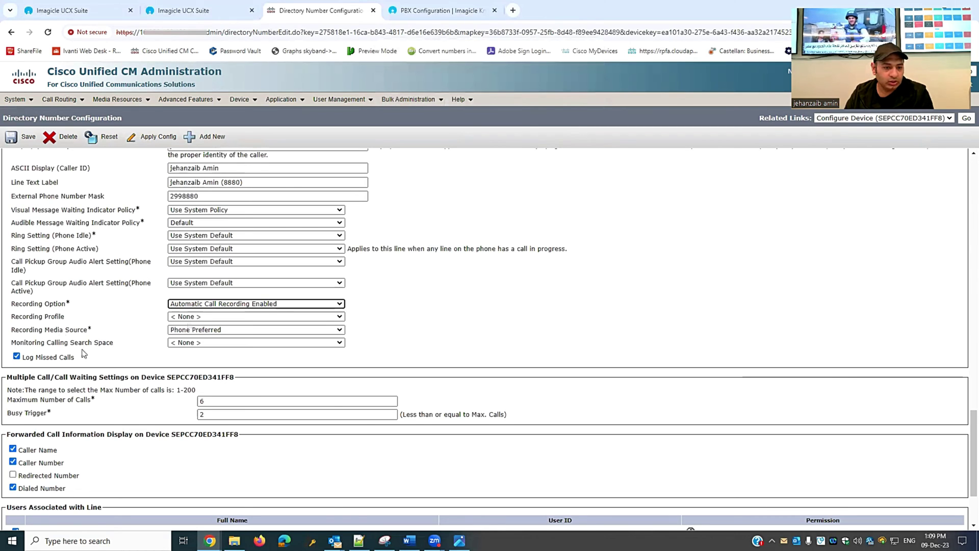
Assign the Imagical Call recording Profile to the line and save the directory number
click(213, 320)
click(214, 334)
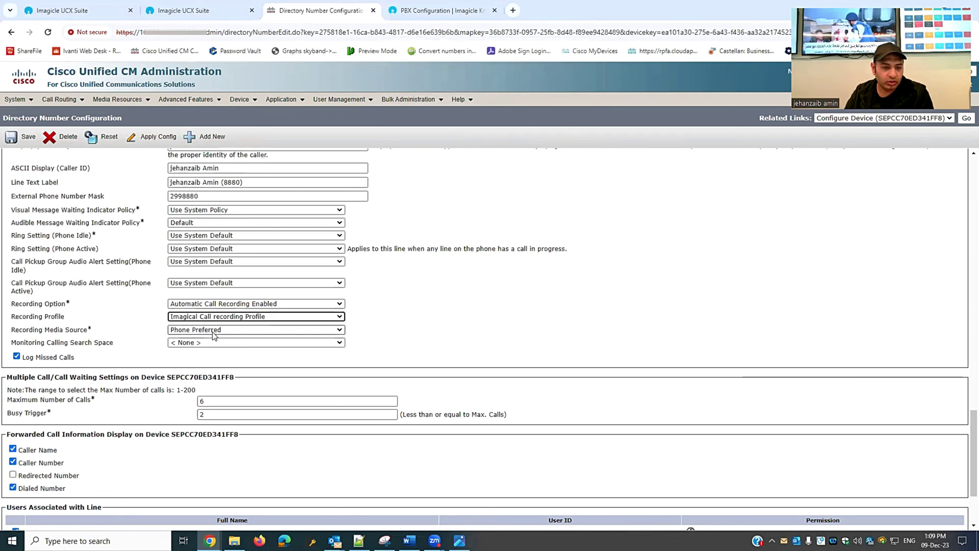
scroll(584, 317, down, 3)
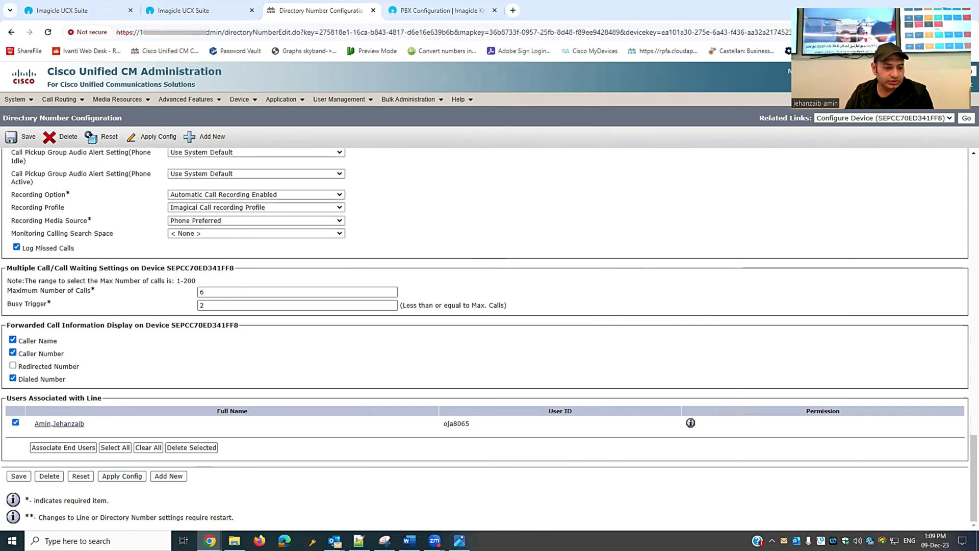
click(19, 476)
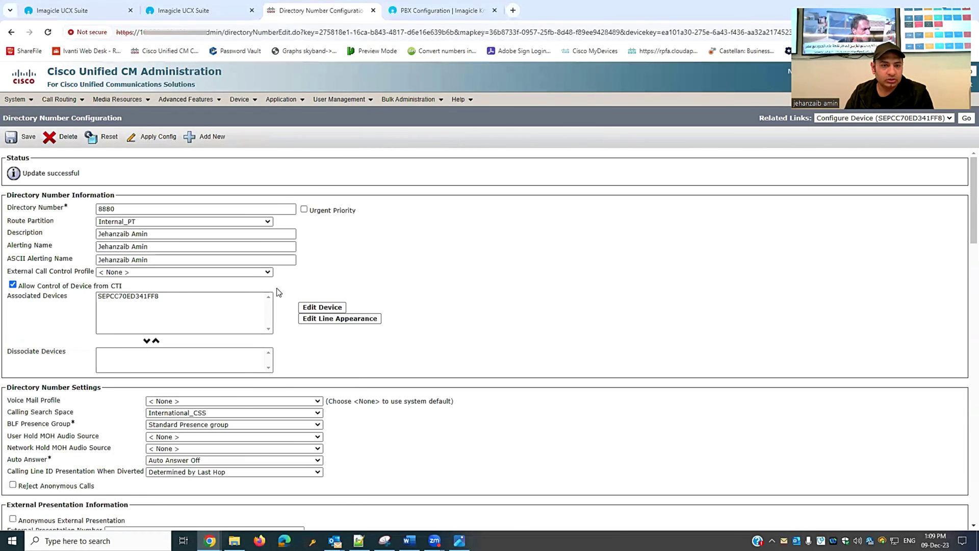
Restart the device associated with the directory number and apply the configuration to it
click(104, 136)
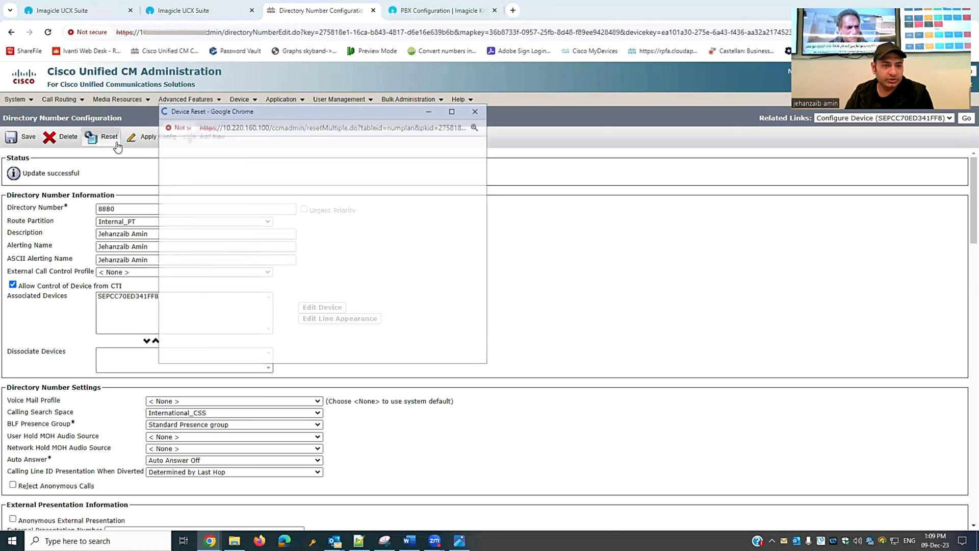
click(209, 350)
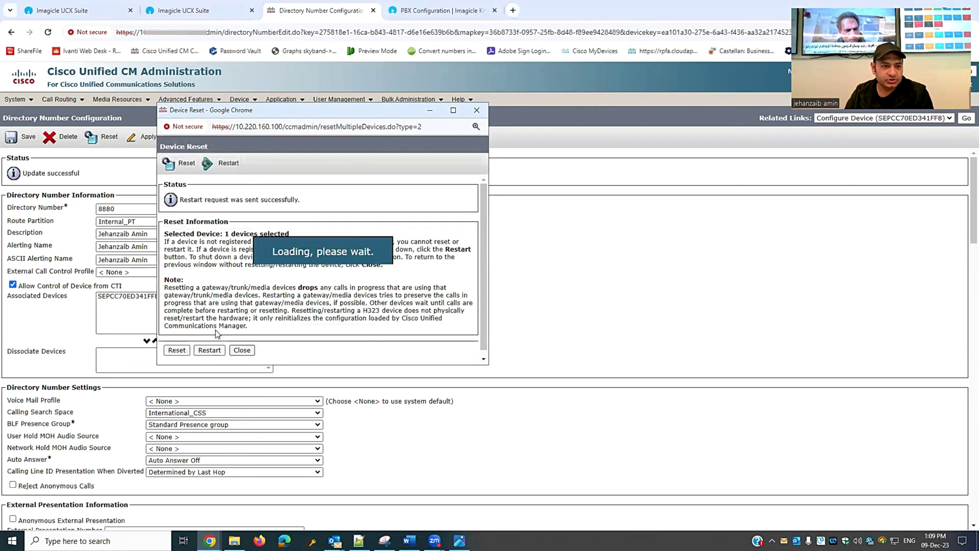
click(239, 351)
click(152, 141)
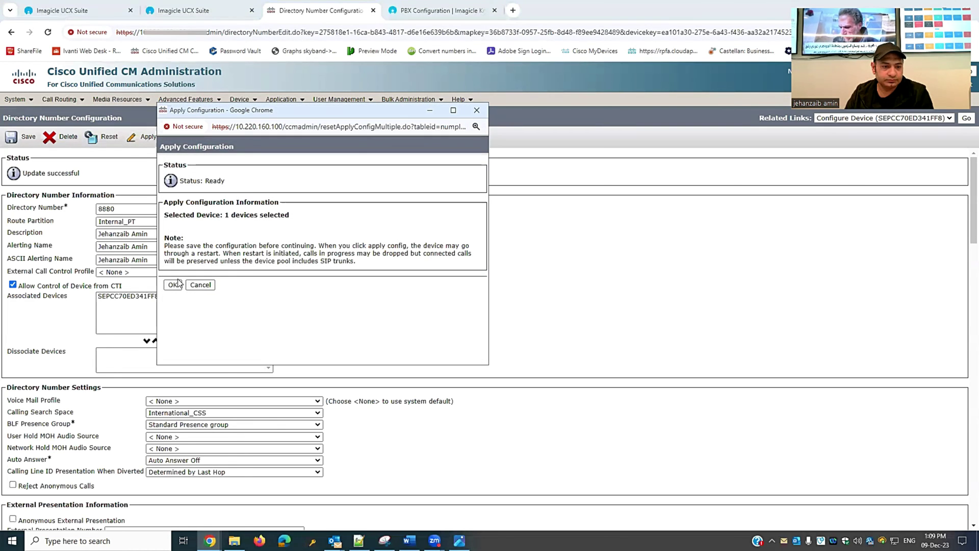
click(173, 284)
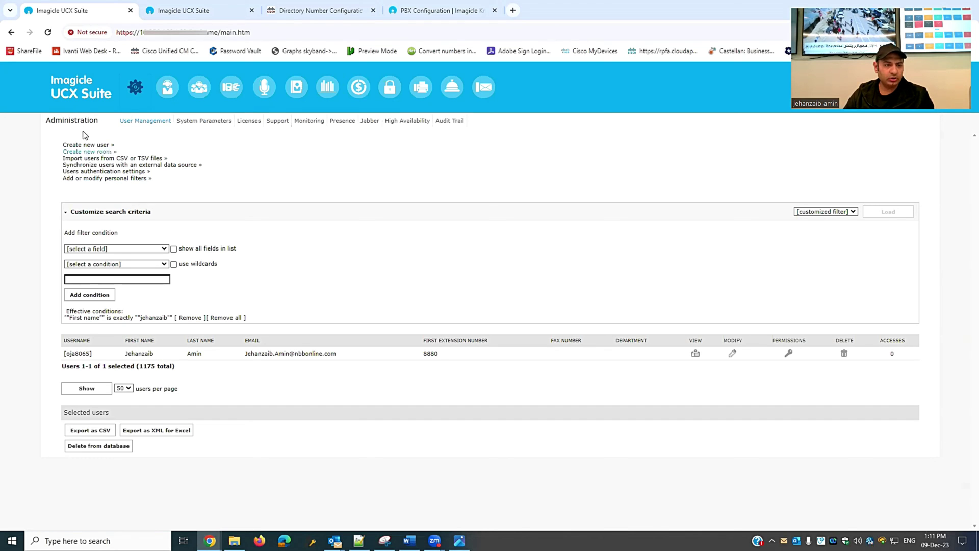
In Imagicle UCX Suite user management, replace the filter with First name "is exactly" the user's first name and check that user's first extension number
click(227, 318)
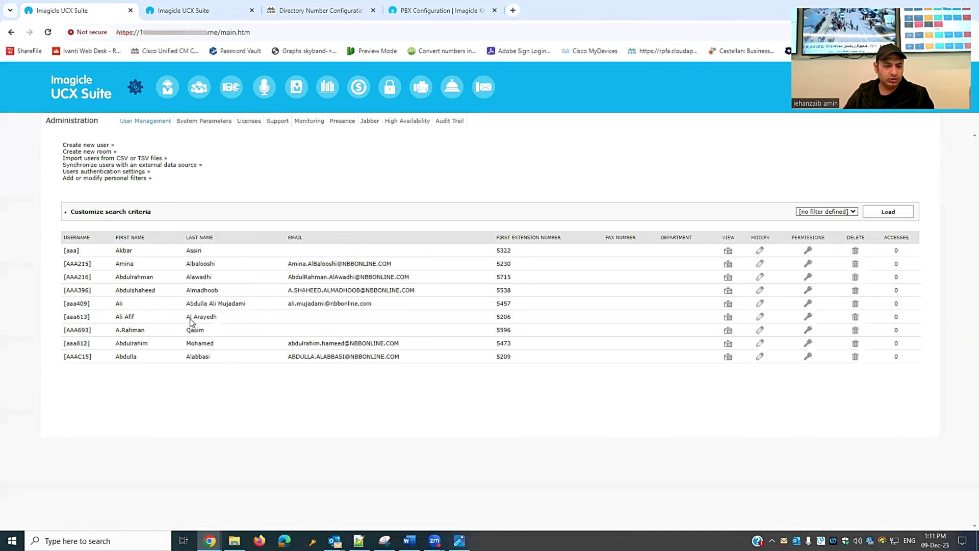
click(89, 212)
click(100, 249)
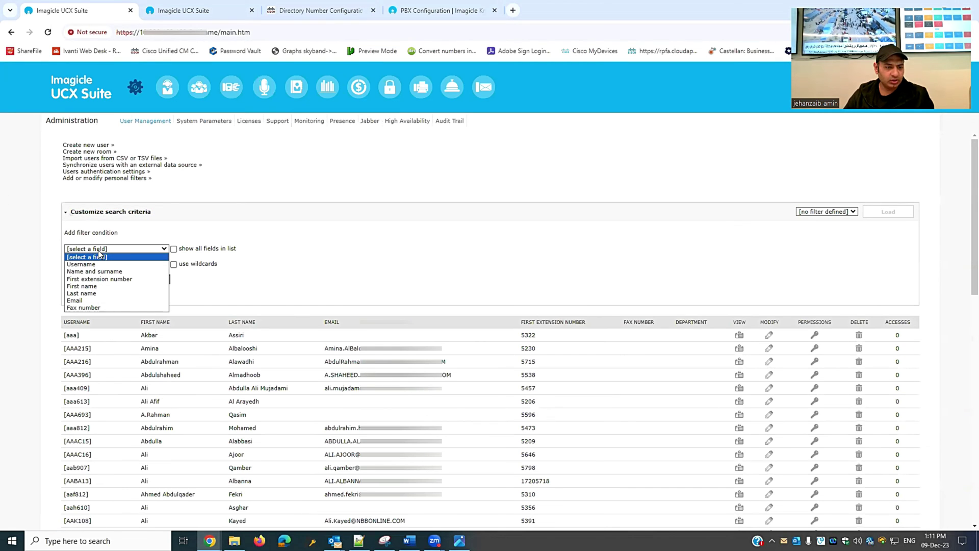
click(82, 286)
click(92, 264)
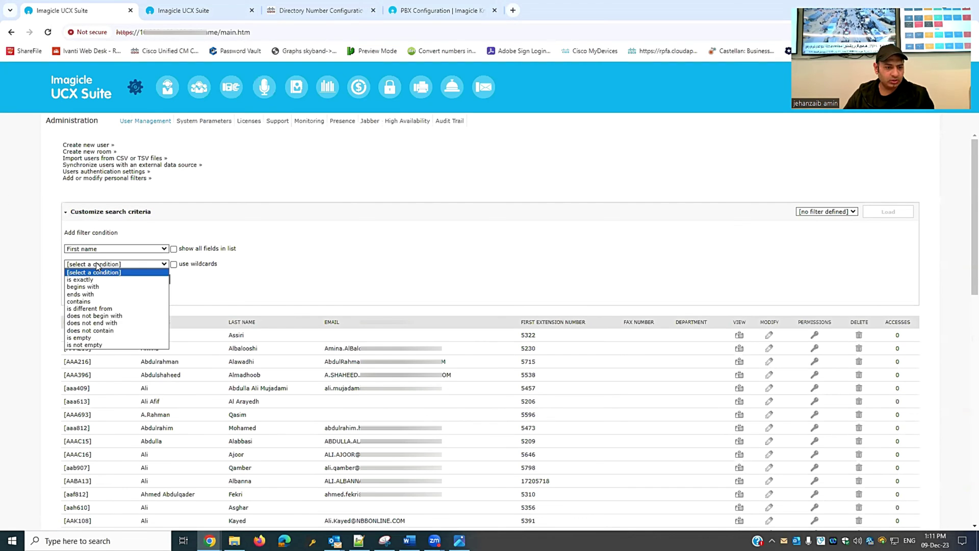
click(81, 280)
click(117, 279)
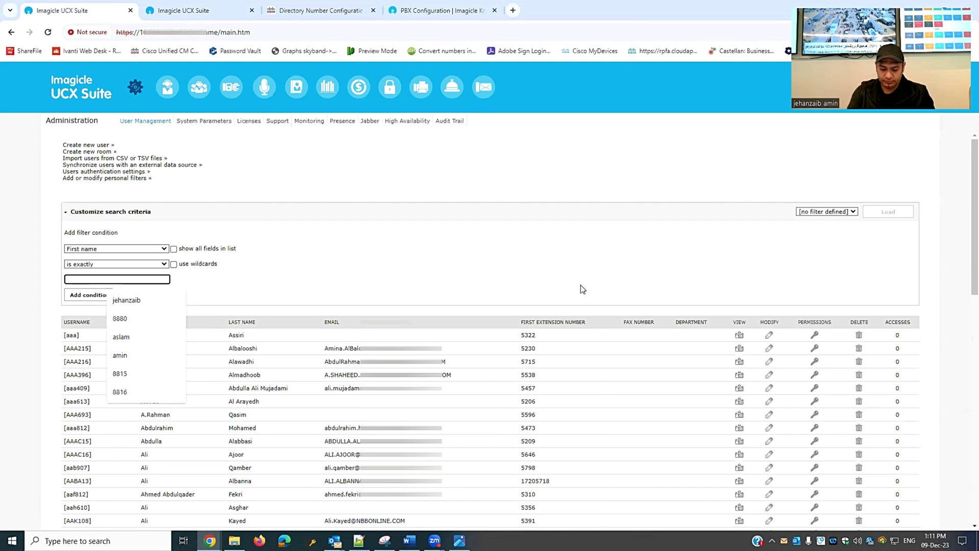
text(jehanzaib)
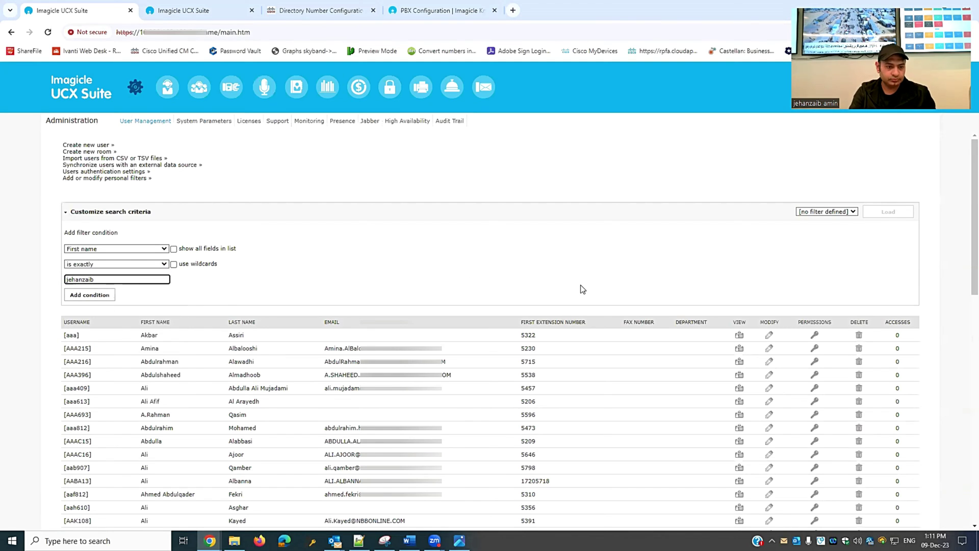
key(Return)
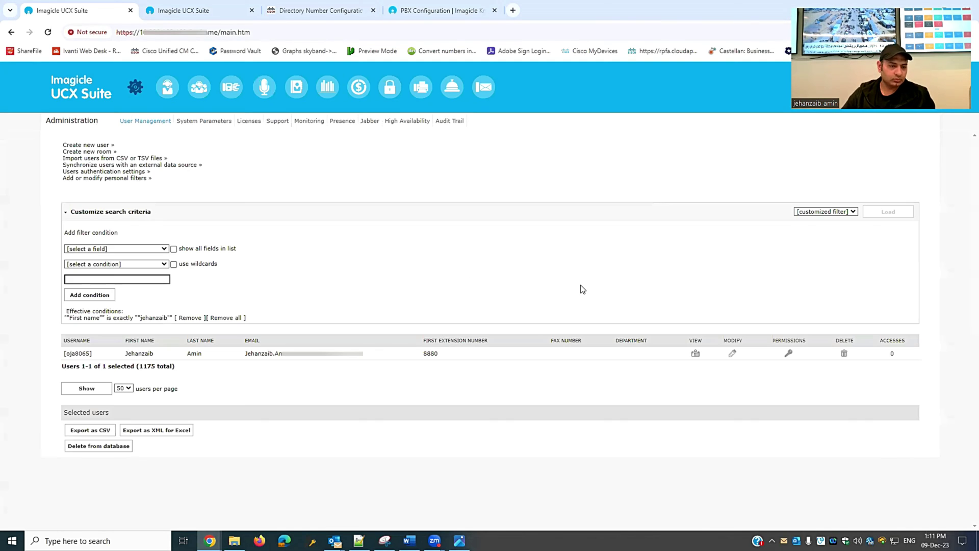
double_click(428, 355)
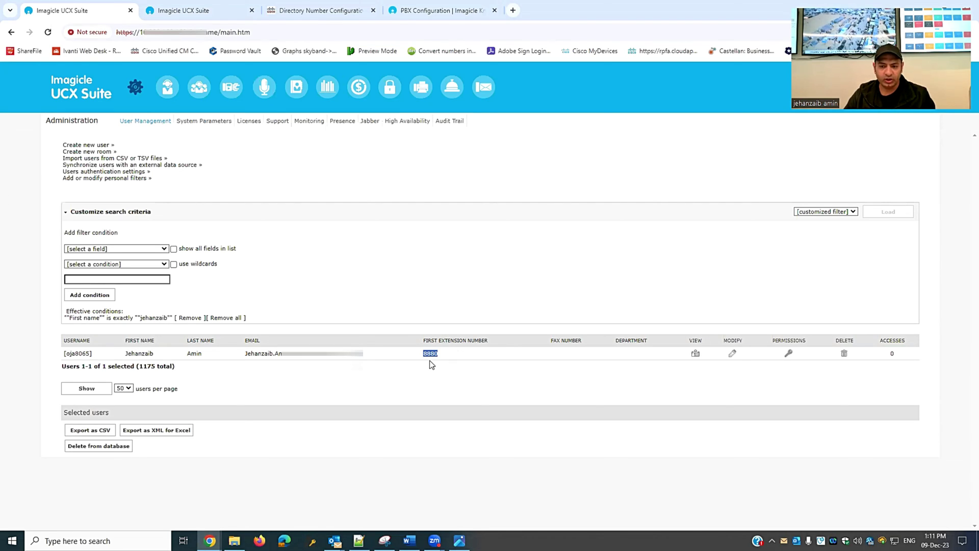
View the card of the filtered user and close it
click(695, 354)
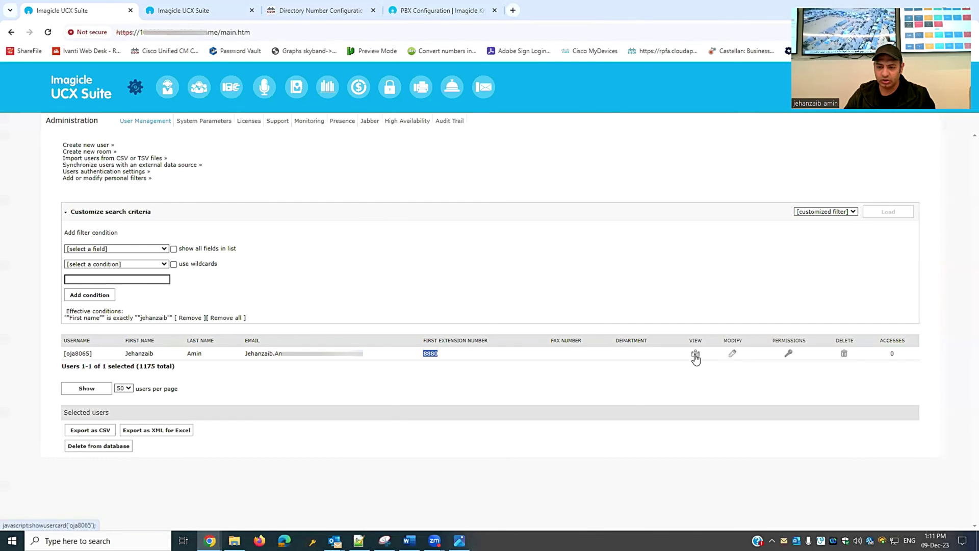
click(202, 15)
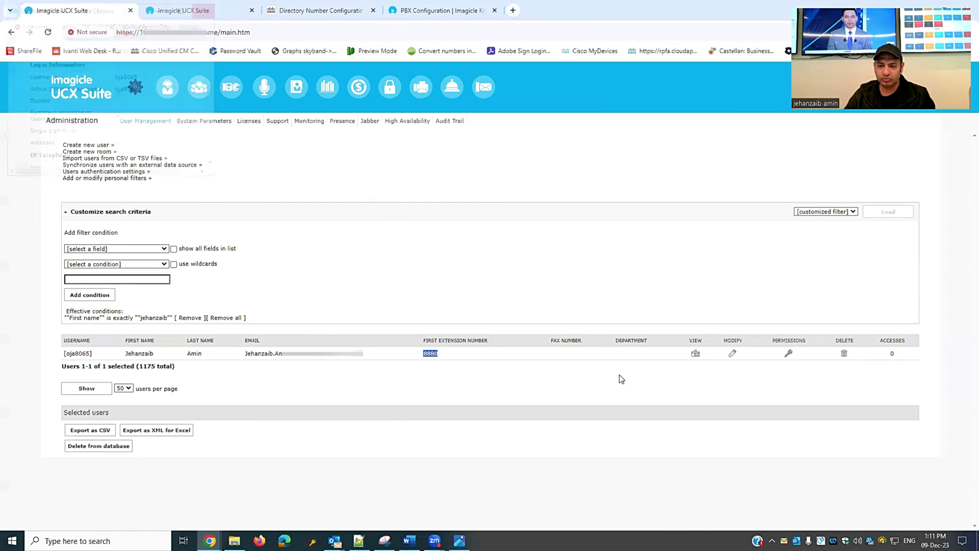
Modify the filtered user, shortening the first extension number to its last four digits, and save the user
click(734, 354)
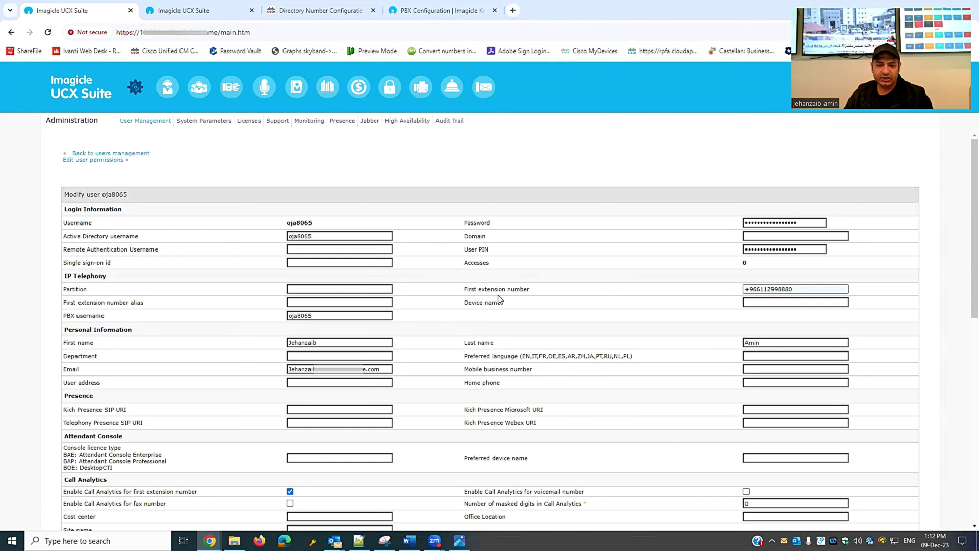
click(769, 290)
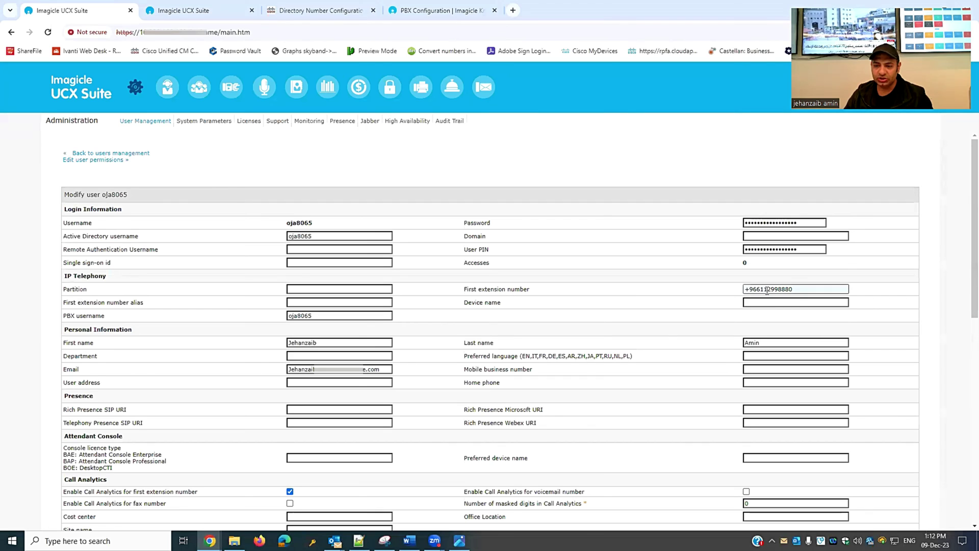
drag(766, 290, 730, 296)
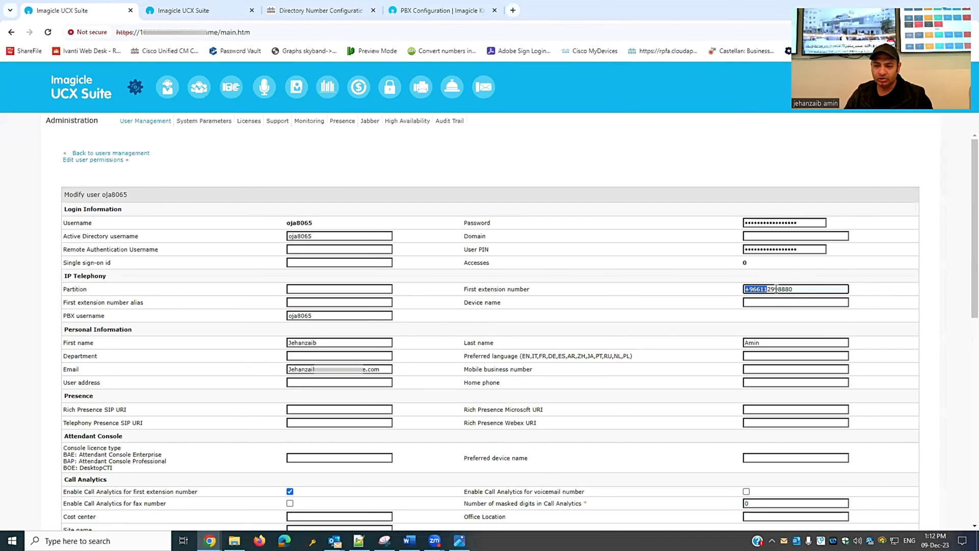
key(Delete)
key(Delete)
key(Delete)
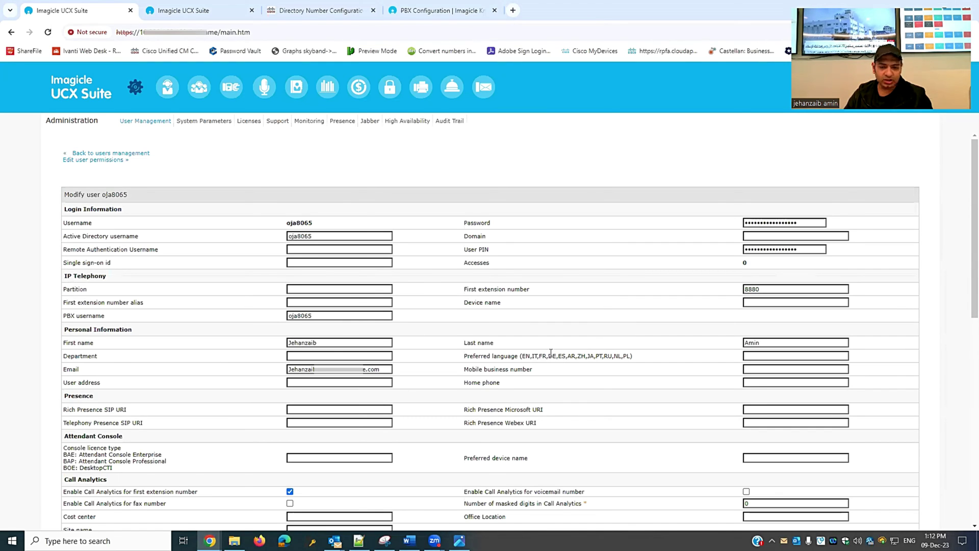
scroll(551, 352, down, 5)
scroll(255, 400, down, 4)
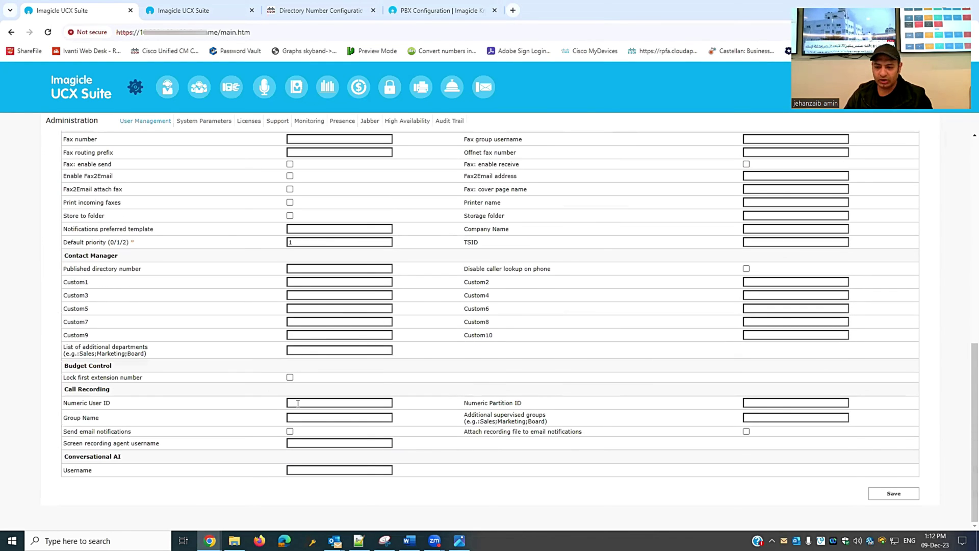
click(892, 493)
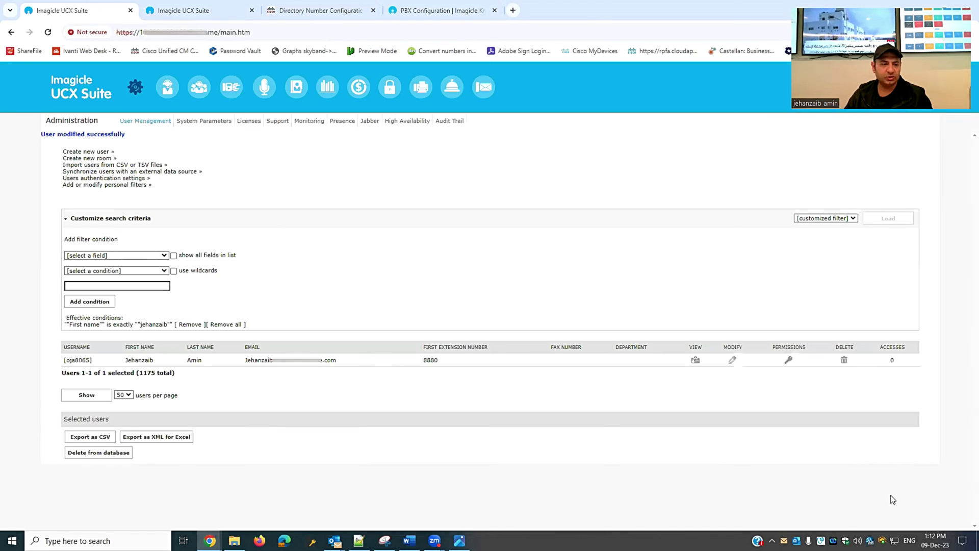
Remove all filter conditions from the user list, open the All Recordings list in Call Recording and refresh it
click(219, 324)
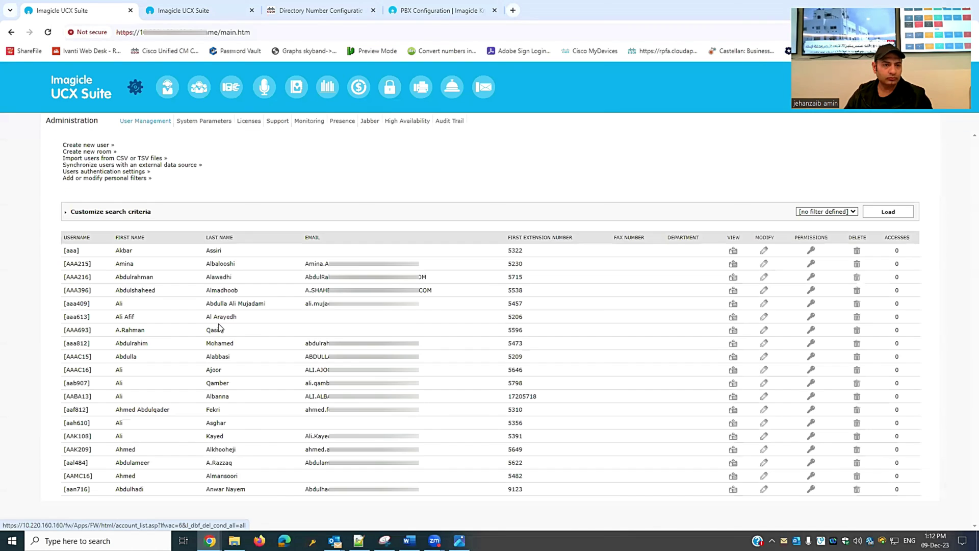
click(264, 88)
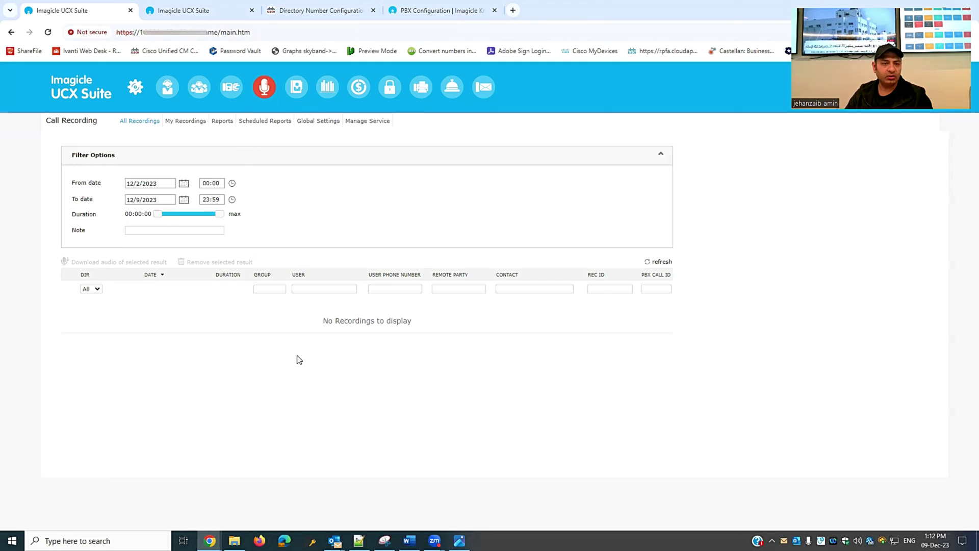
key(ctrl+Tab)
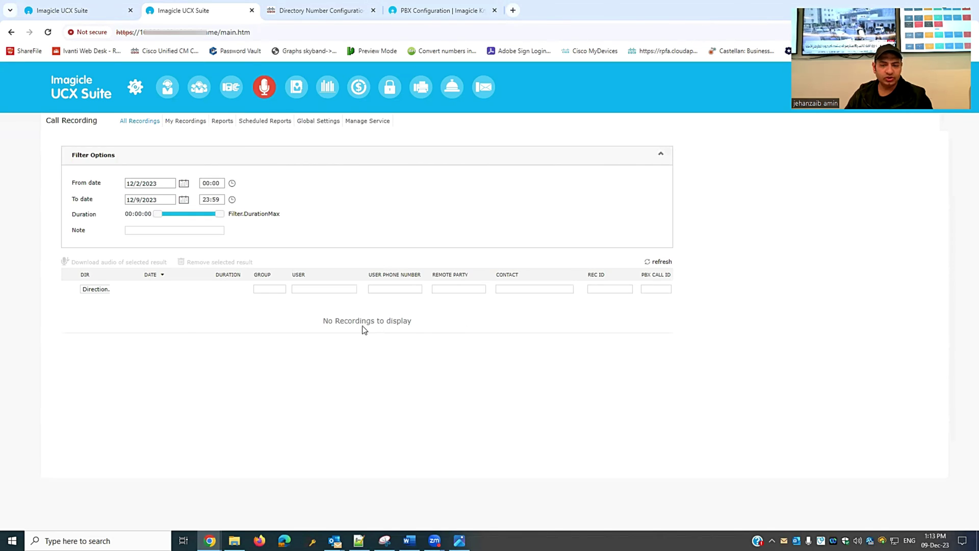
click(94, 9)
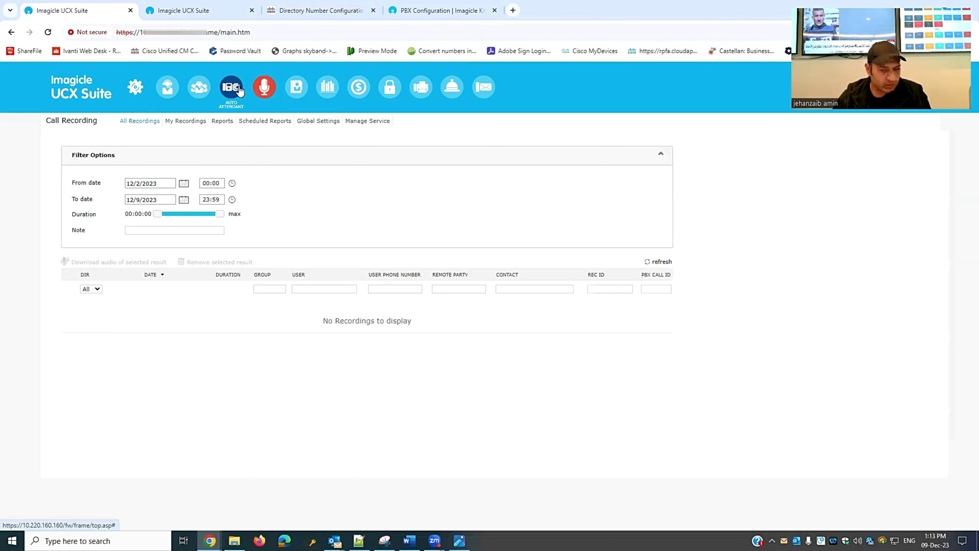
click(658, 262)
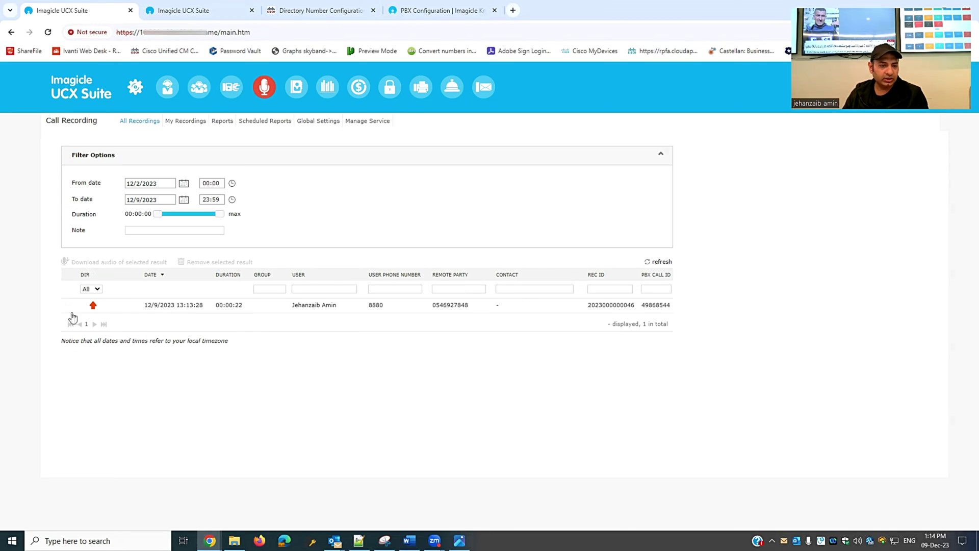
Filter the recordings by direction In and by direction Out, and set the direction filter back to All
click(89, 292)
click(92, 303)
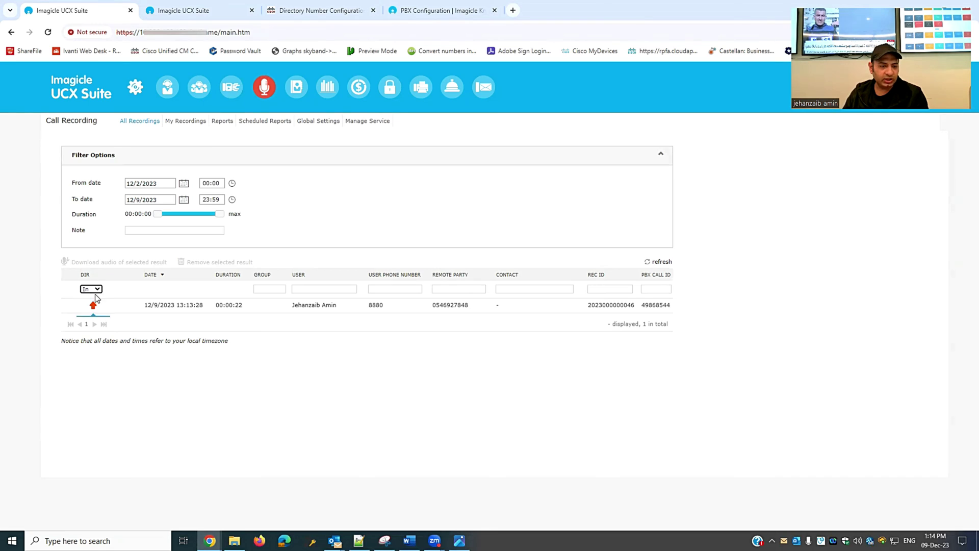
click(99, 291)
click(158, 362)
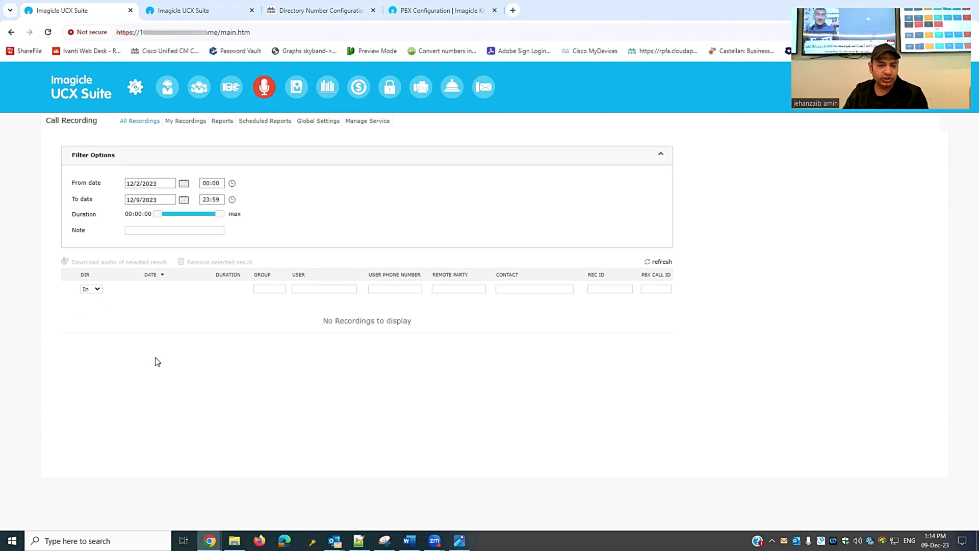
click(94, 291)
click(88, 311)
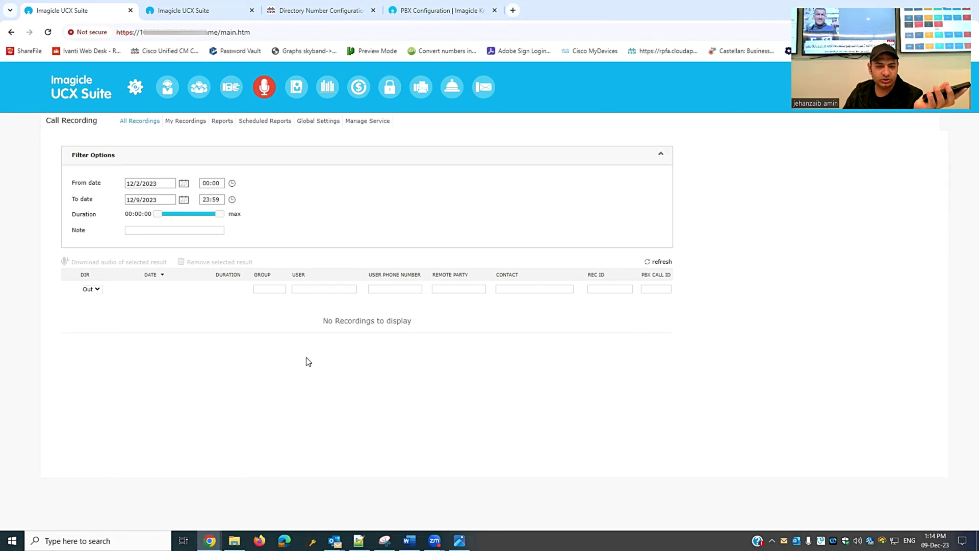
click(91, 289)
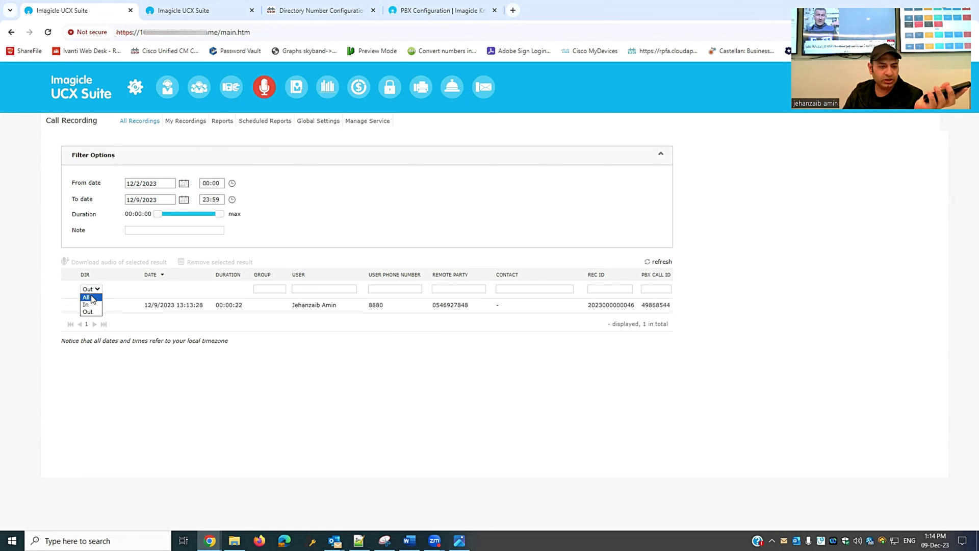
click(91, 296)
click(193, 377)
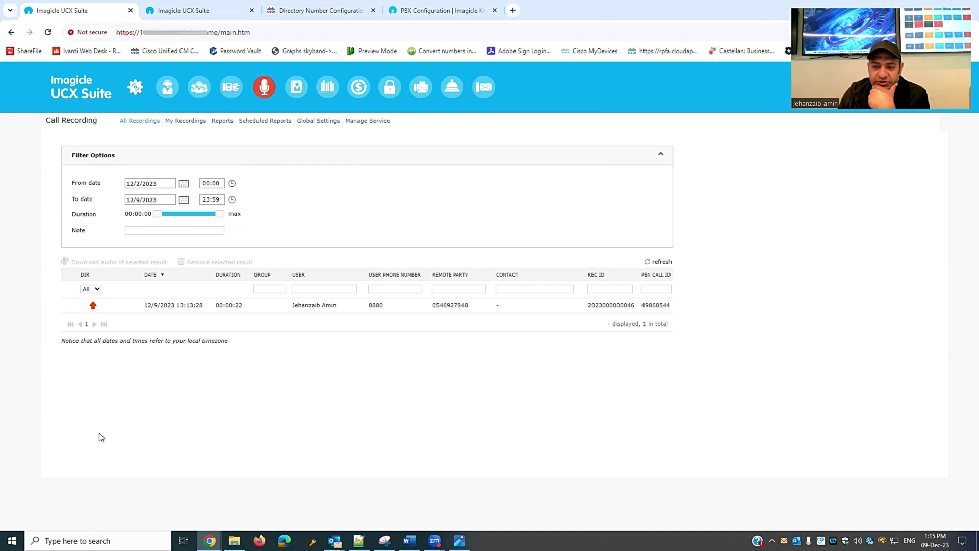
Refresh the list of all recordings twice and check the call direction of the newest recording
click(657, 263)
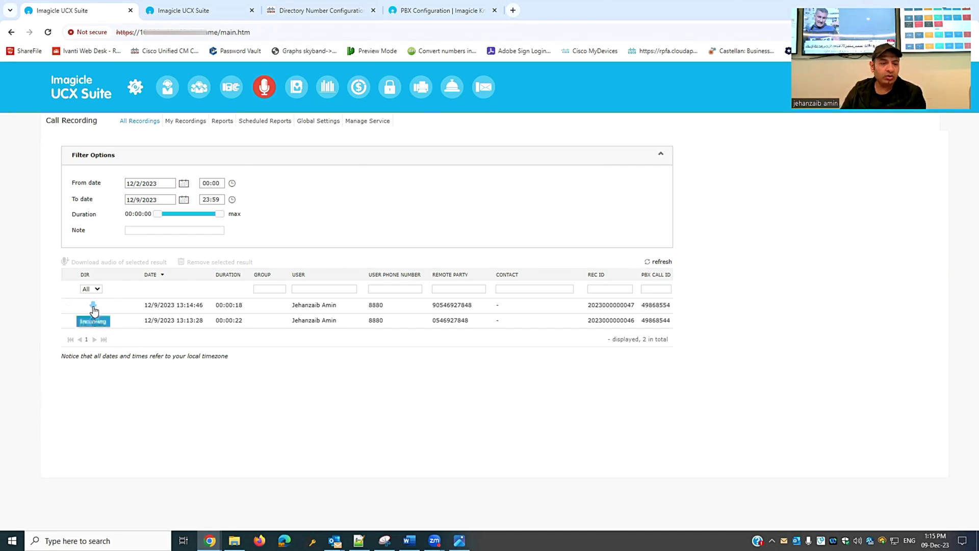
mouse_move(93, 310)
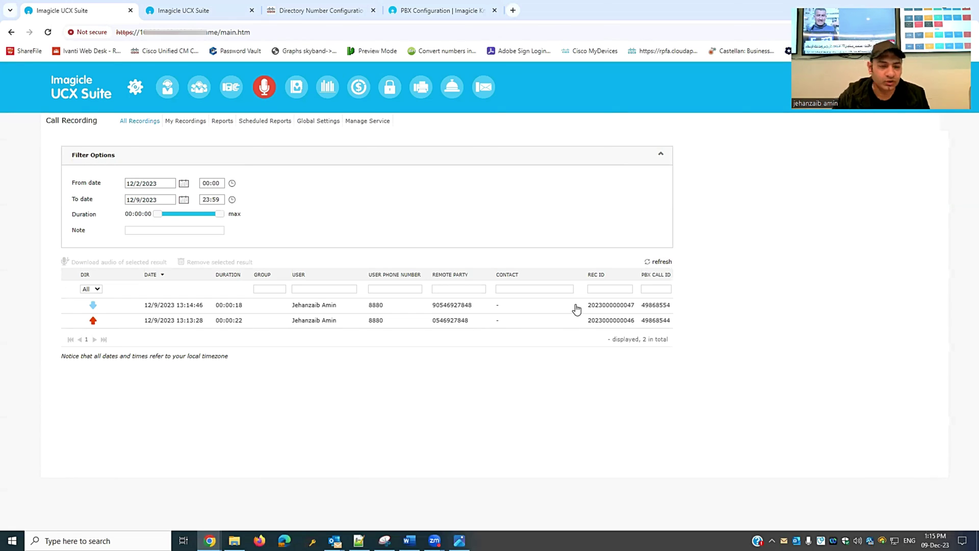
click(658, 263)
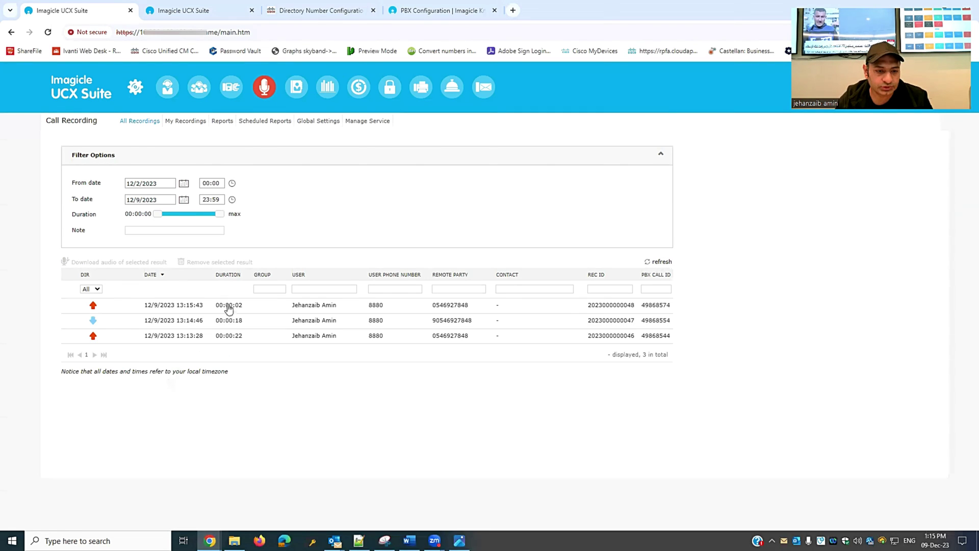